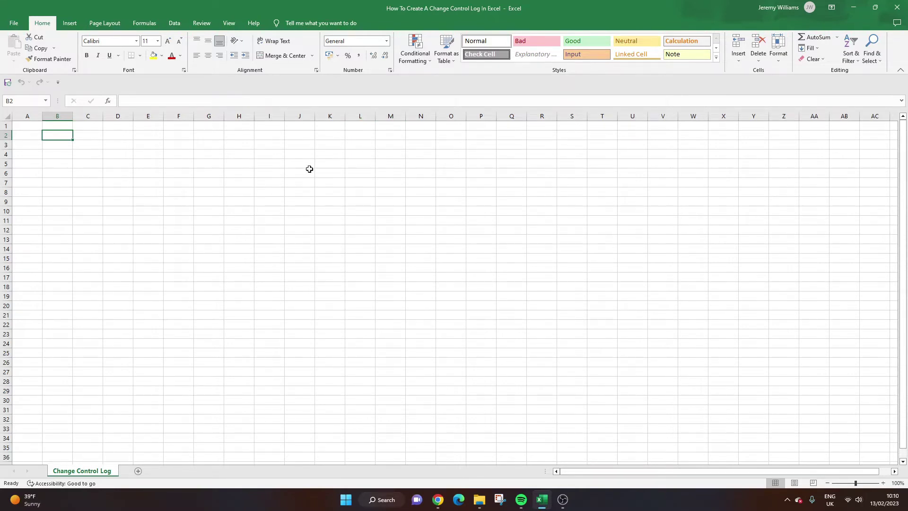
Enter 'Project Name' in D2 and auto-fit column D to the text.
key(Right)
key(Right)
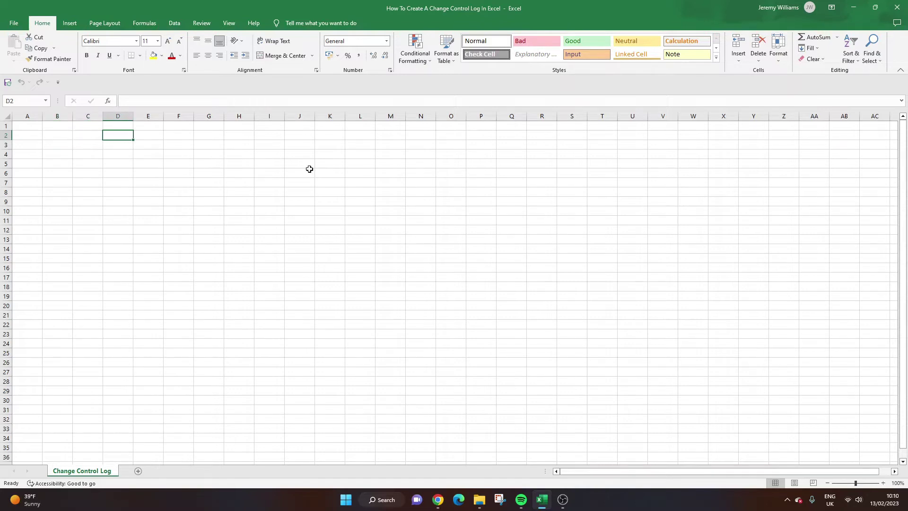
text(Project )
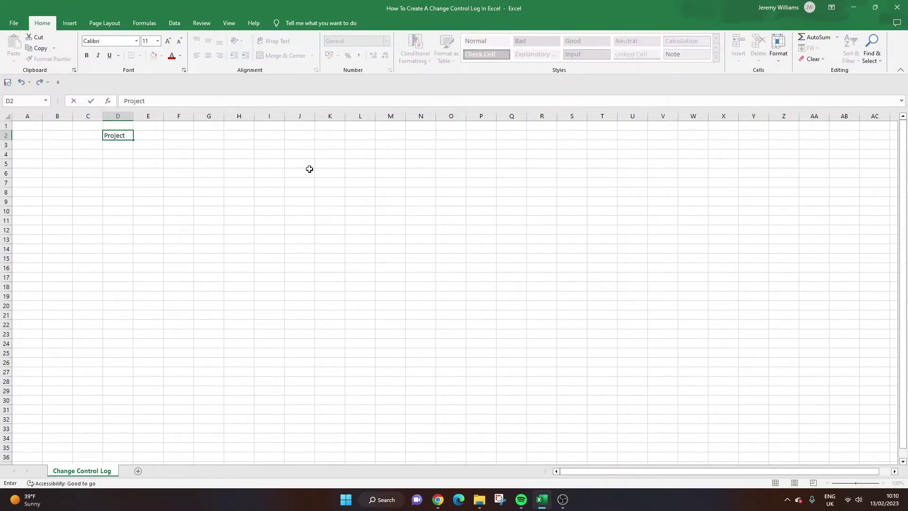
text(Name)
key(Return)
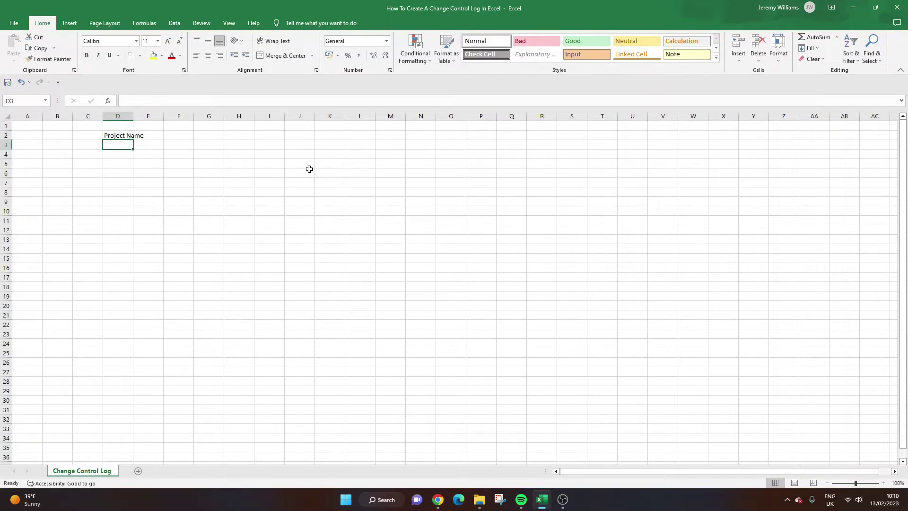
double_click(133, 116)
click(129, 136)
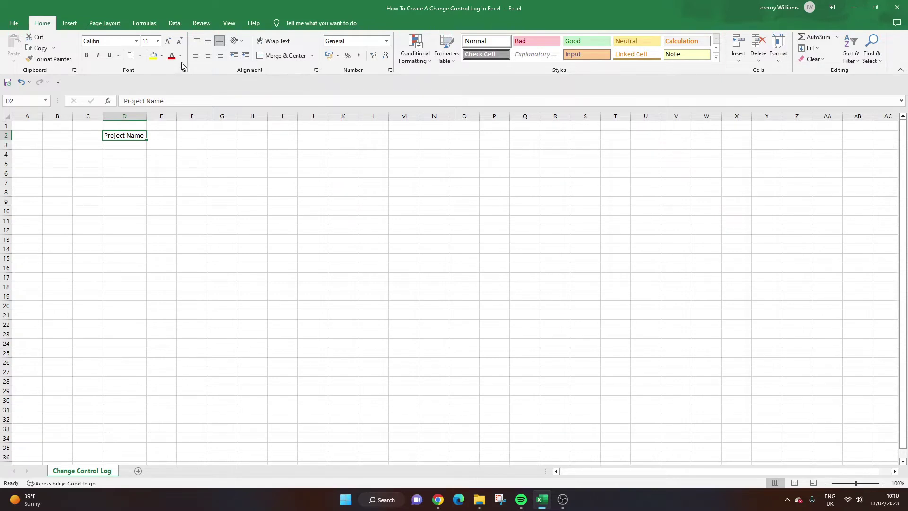
Make D2 bold with grey shading and apply All Borders to D2:D3.
click(162, 56)
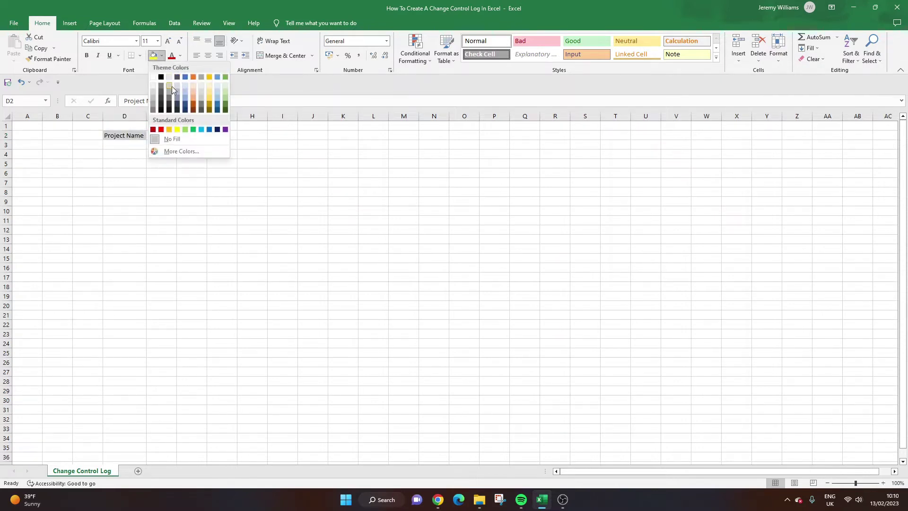
click(172, 90)
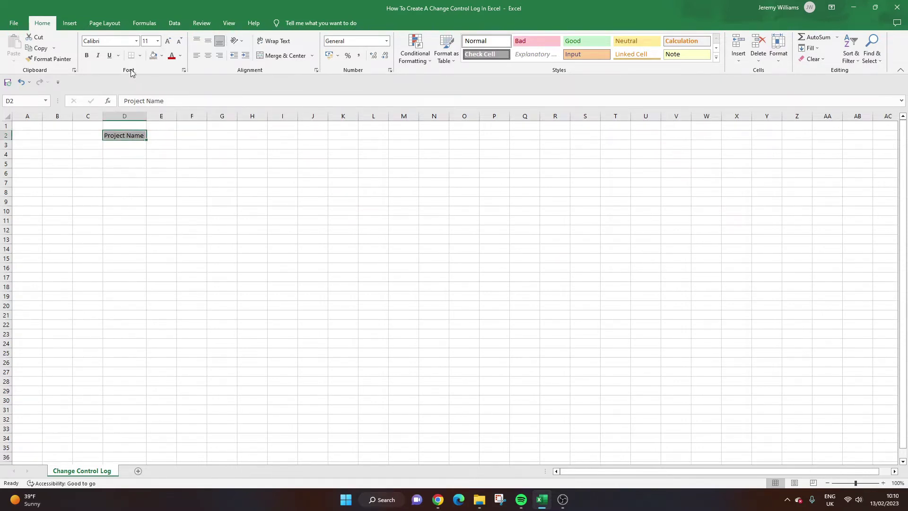
click(87, 55)
click(162, 56)
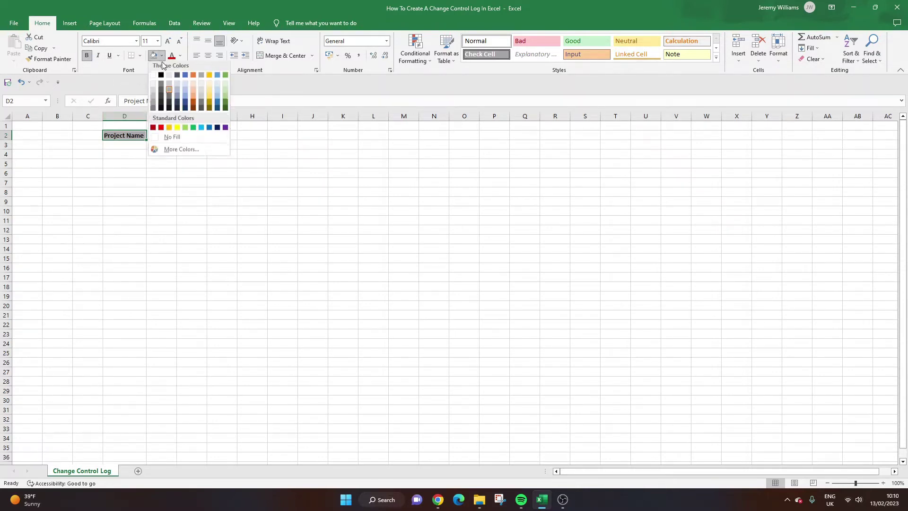
click(169, 90)
drag(136, 135, 137, 143)
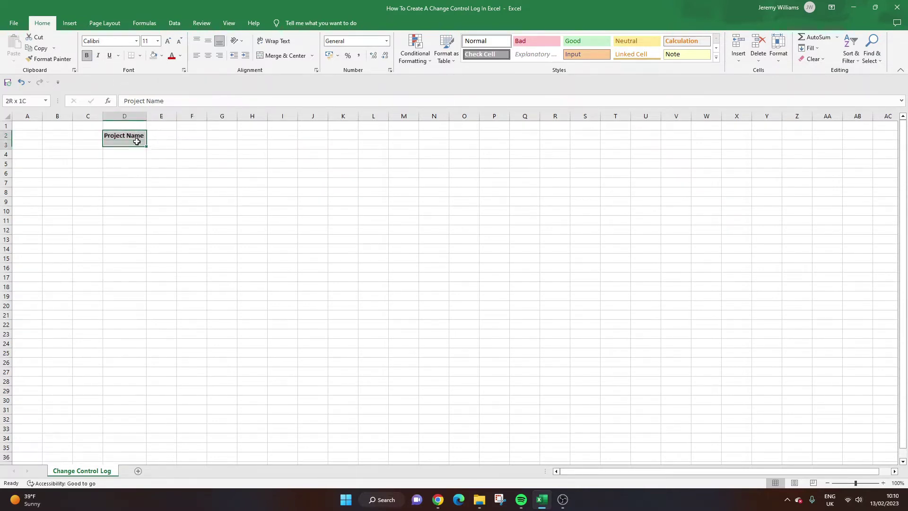
click(140, 56)
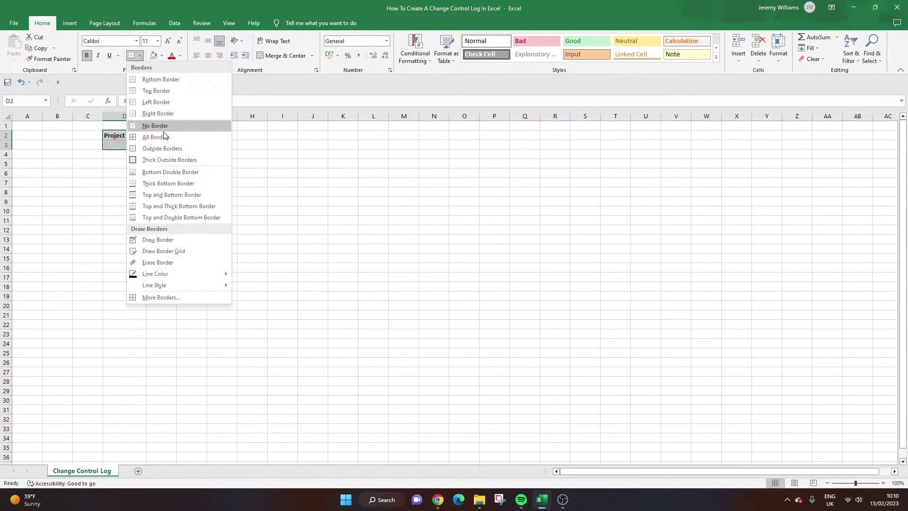
click(168, 143)
click(171, 155)
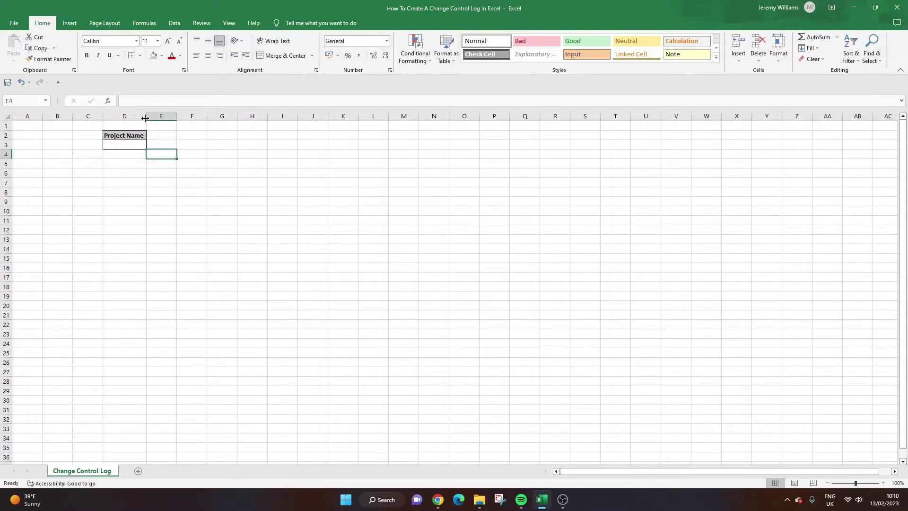
Copy the heading block to D5:D6, rename it 'Project Manager', and auto-fit column D.
drag(134, 137, 134, 146)
key(ctrl+c)
click(132, 164)
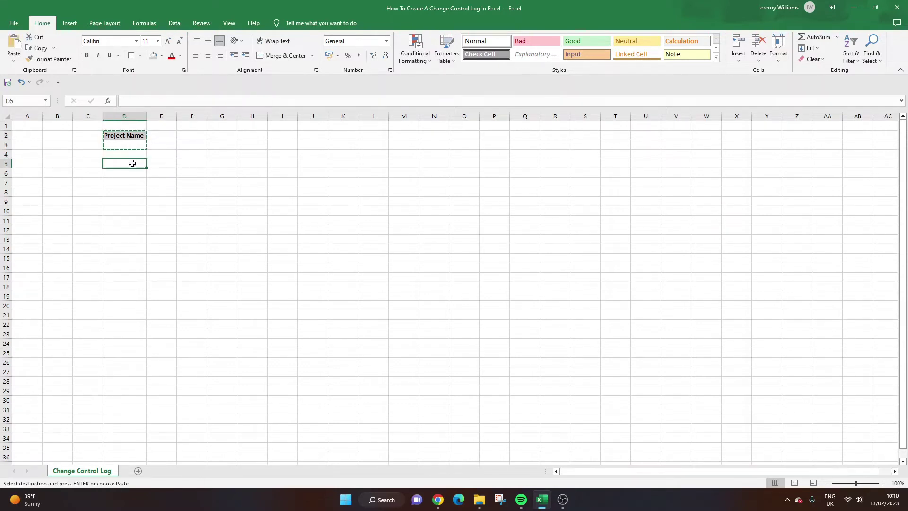
key(ctrl+v)
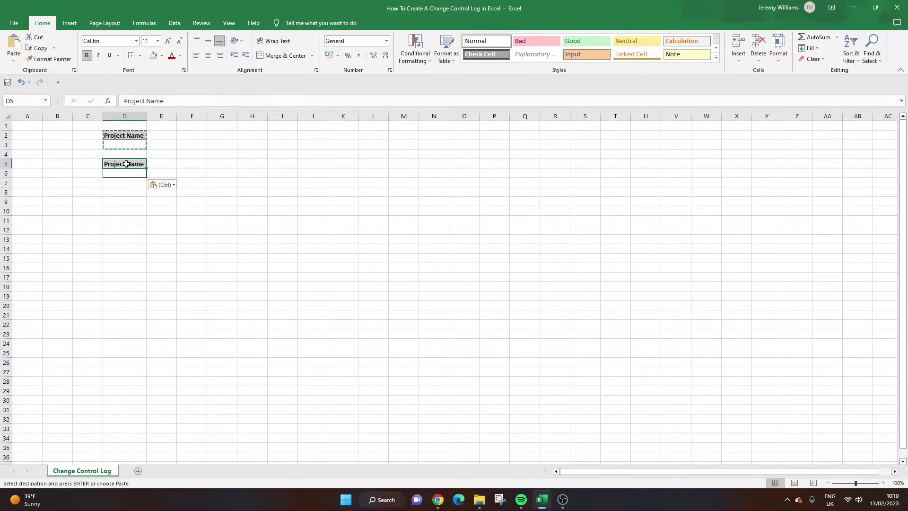
double_click(129, 163)
triple_click(130, 164)
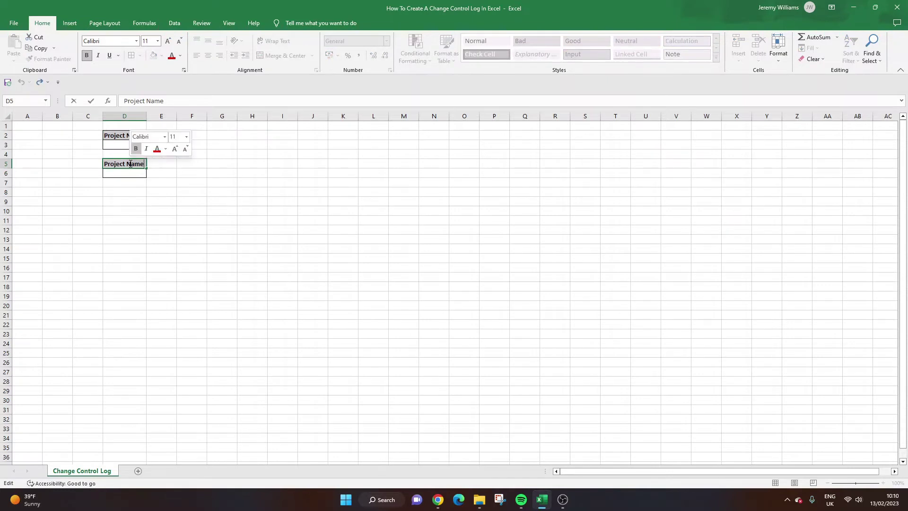
text(Project Manager)
key(Return)
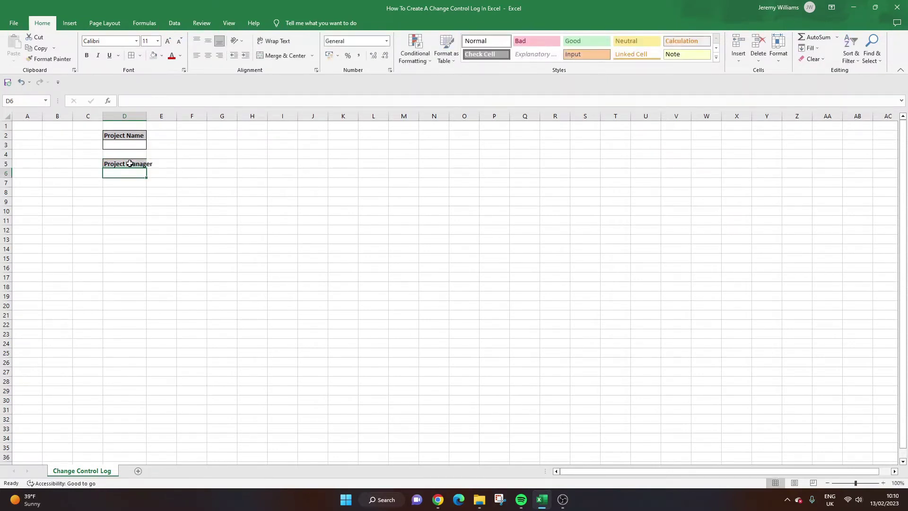
double_click(148, 115)
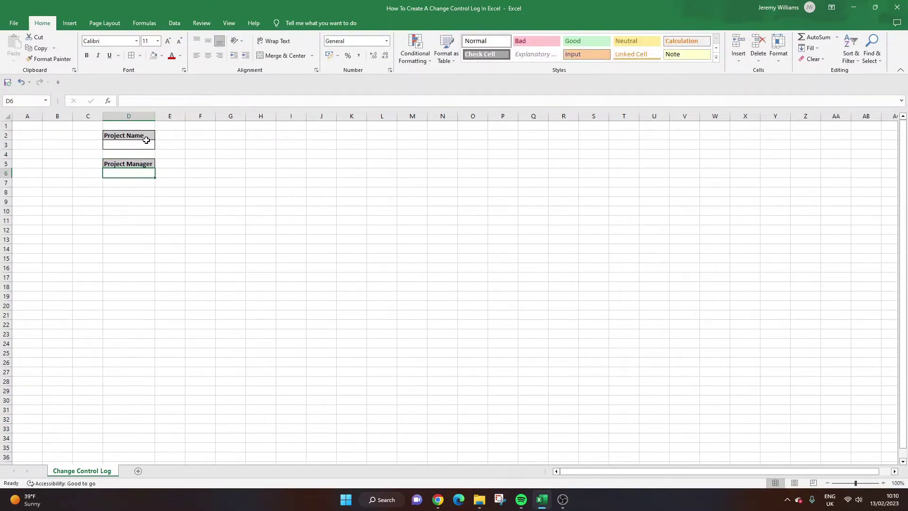
Copy the heading block to F2:F3, rename it 'Last Updated', and auto-fit column F.
drag(145, 136, 145, 144)
key(ctrl+c)
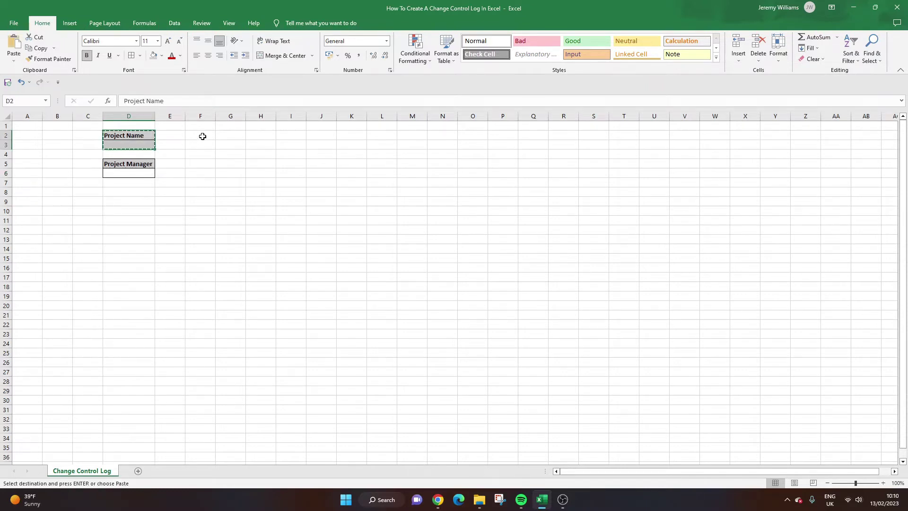
click(202, 136)
key(Return)
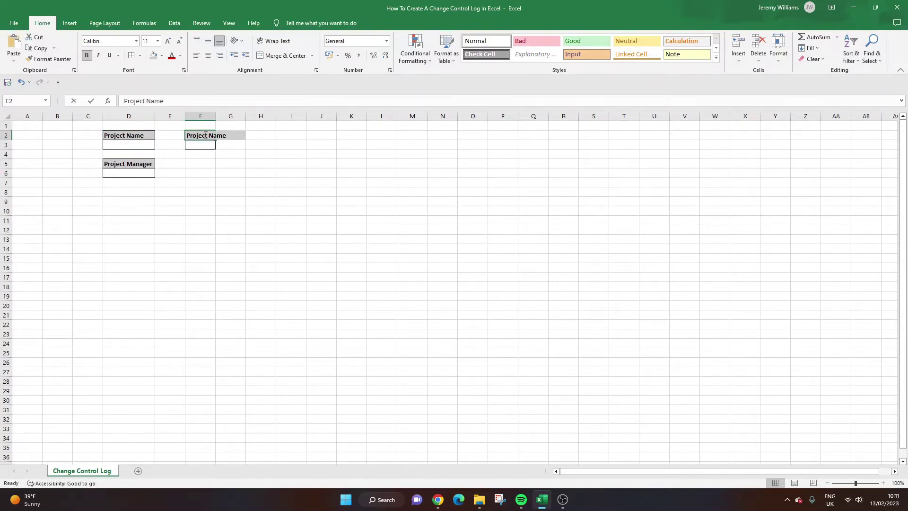
double_click(206, 136)
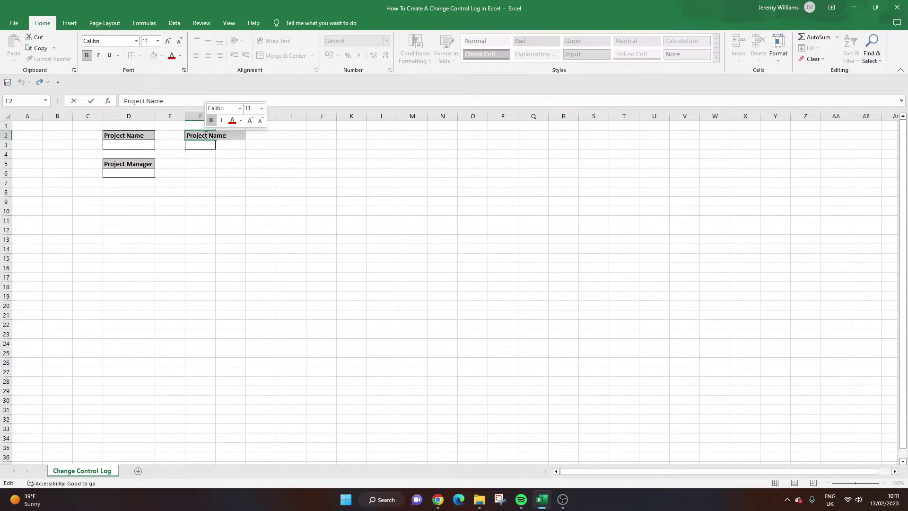
click(227, 135)
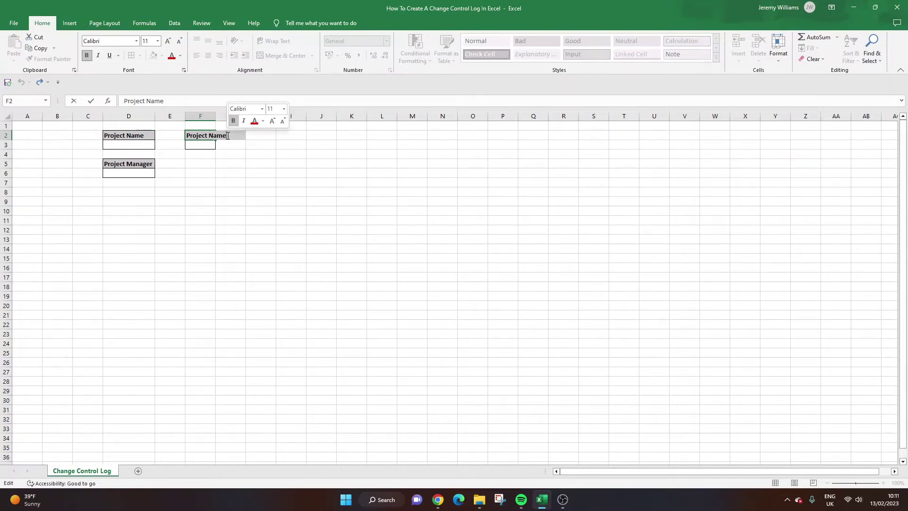
key(BackSpace)
key(BackSpace)
key(BackSpace)
key(BackSpace)
key(BackSpace)
key(BackSpace)
key(BackSpace)
key(BackSpace)
key(BackSpace)
key(BackSpace)
key(BackSpace)
key(BackSpace)
text(La)
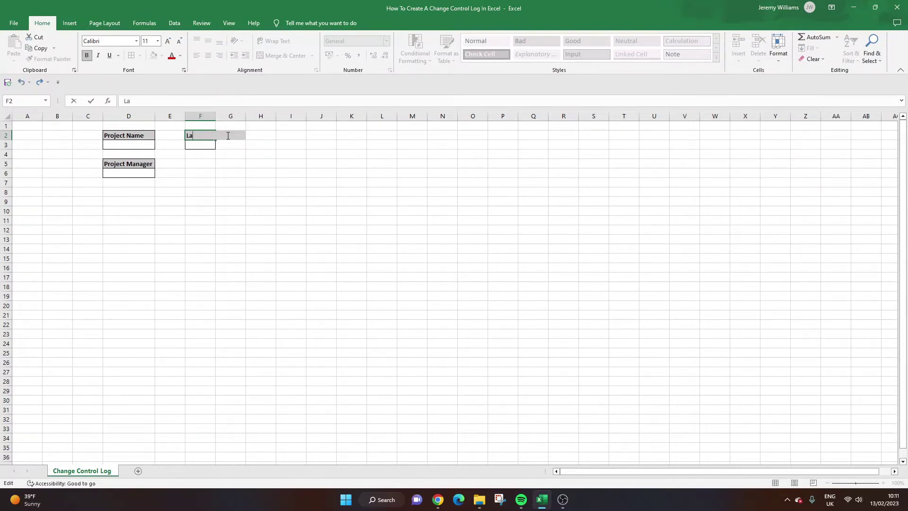
text(st Updated)
key(Return)
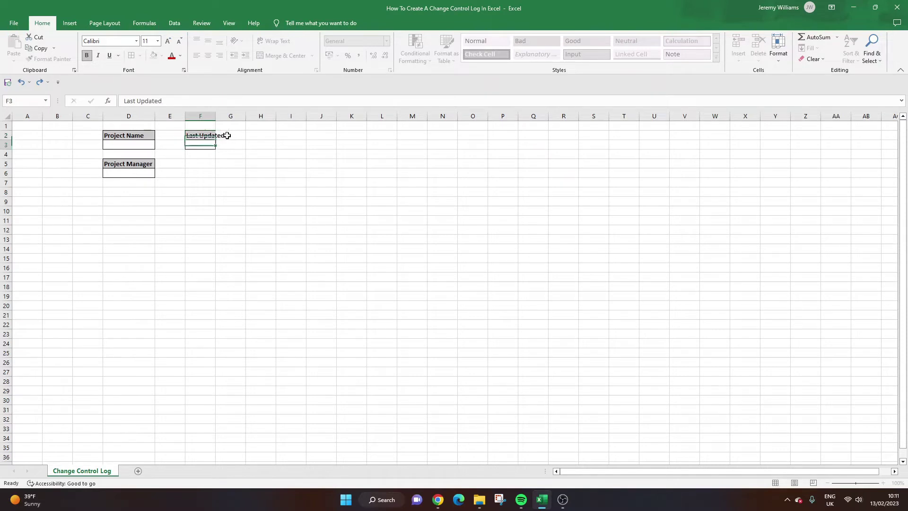
double_click(214, 114)
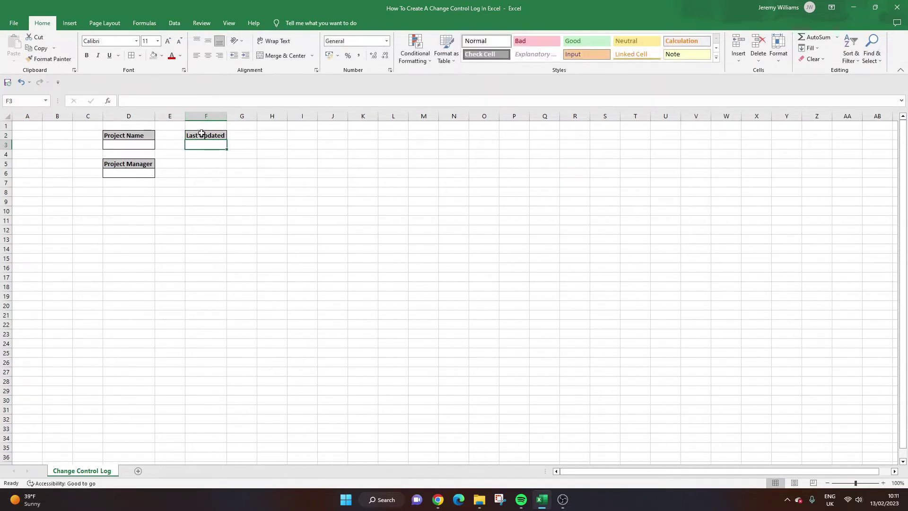
Copy the Last Updated block to F5:F6, rename it 'Last Updated By', and auto-fit column F.
drag(203, 136, 208, 142)
key(ctrl+c)
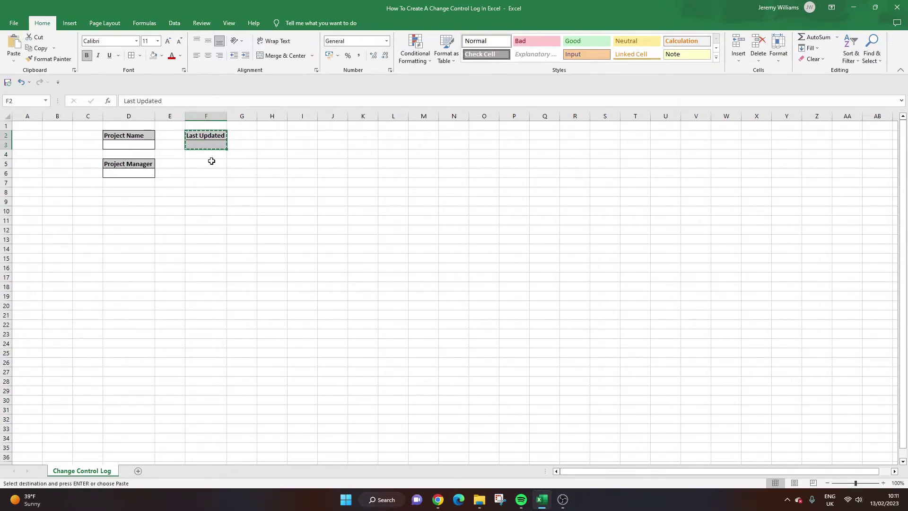
click(210, 163)
key(ctrl+v)
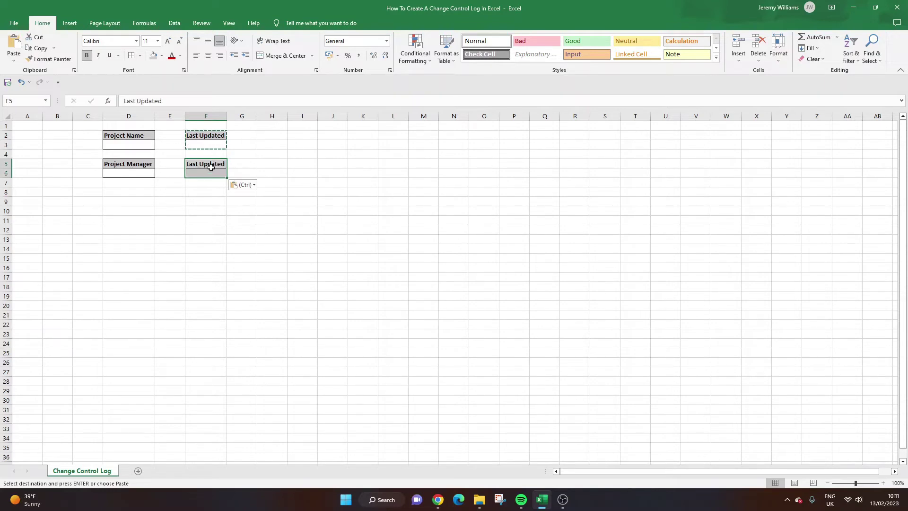
click(182, 103)
text(By)
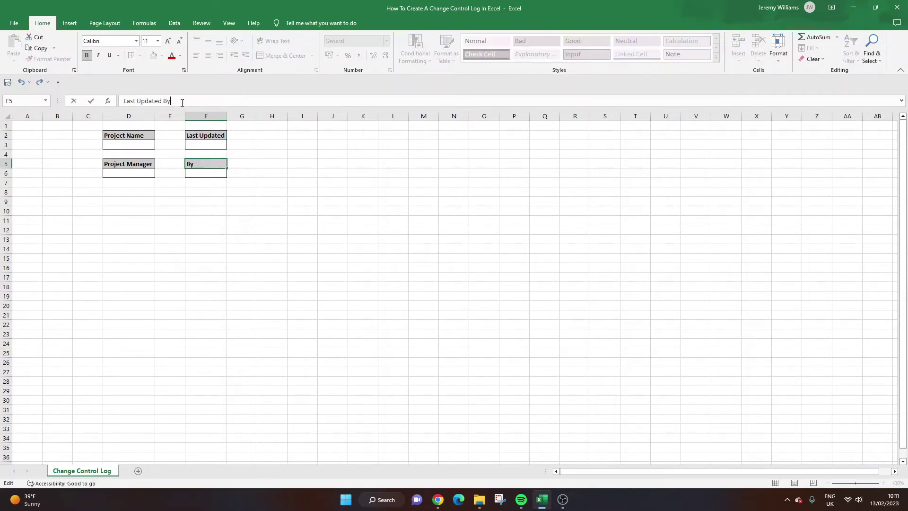
key(Return)
double_click(227, 116)
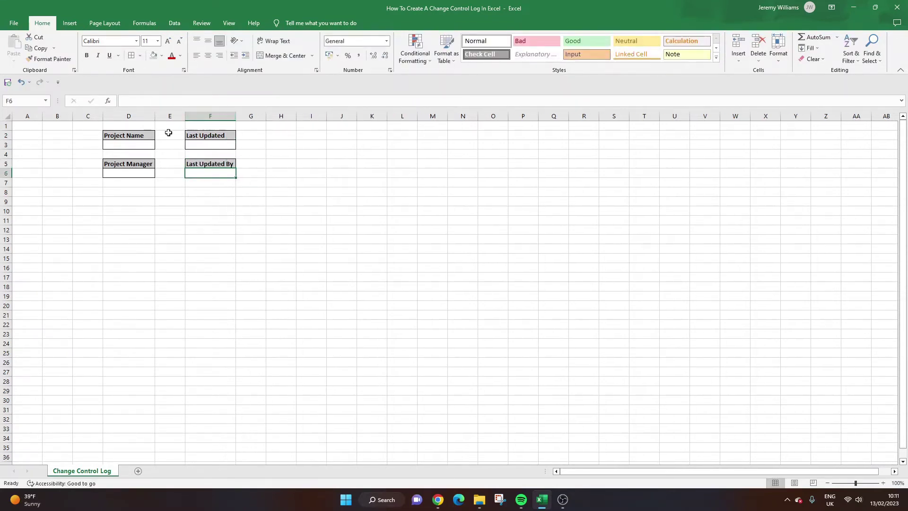
Select and check the new heading blocks in columns D and F.
drag(146, 137, 146, 136)
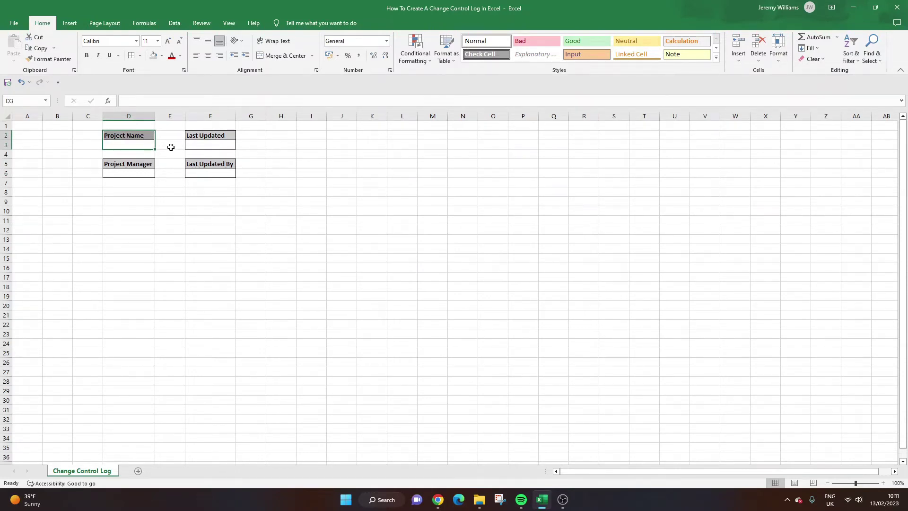
click(128, 174)
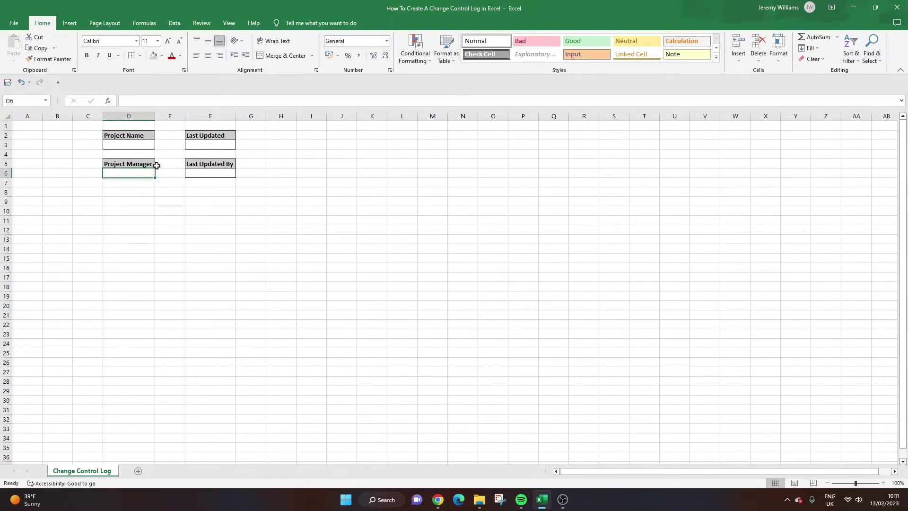
click(217, 136)
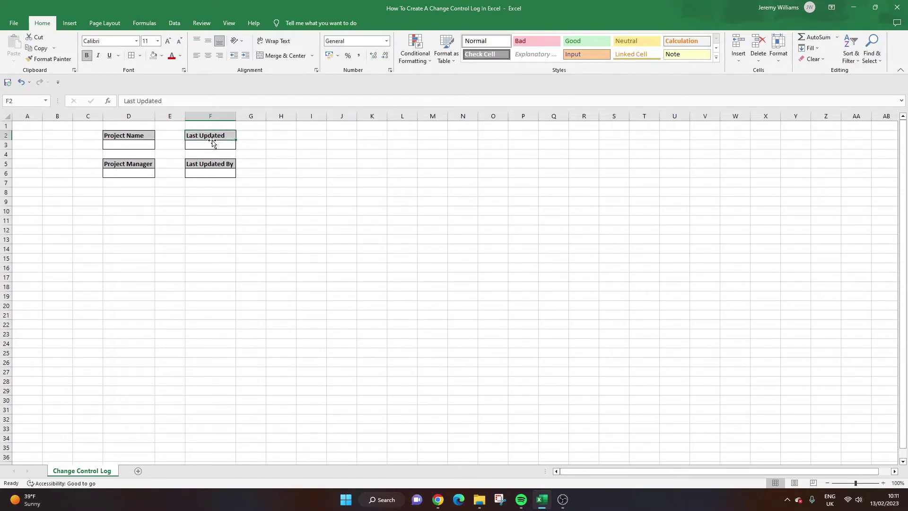
click(223, 145)
click(139, 212)
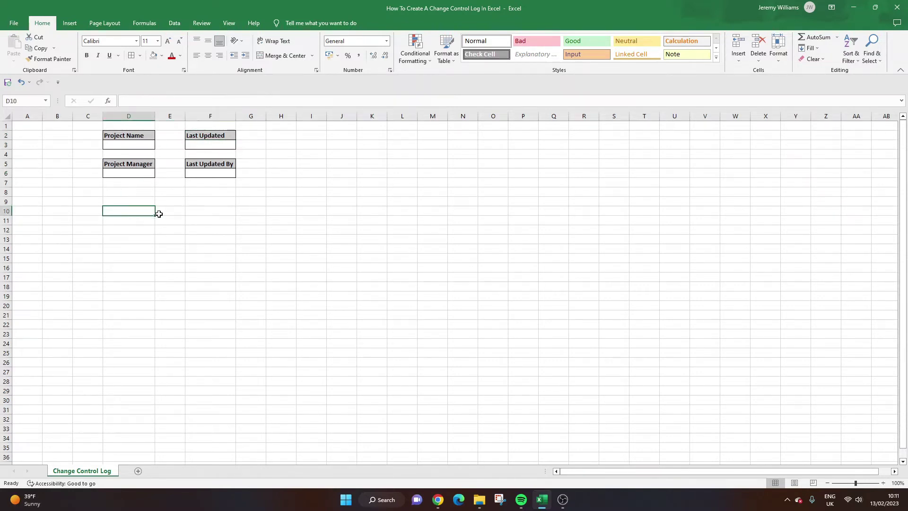
click(134, 167)
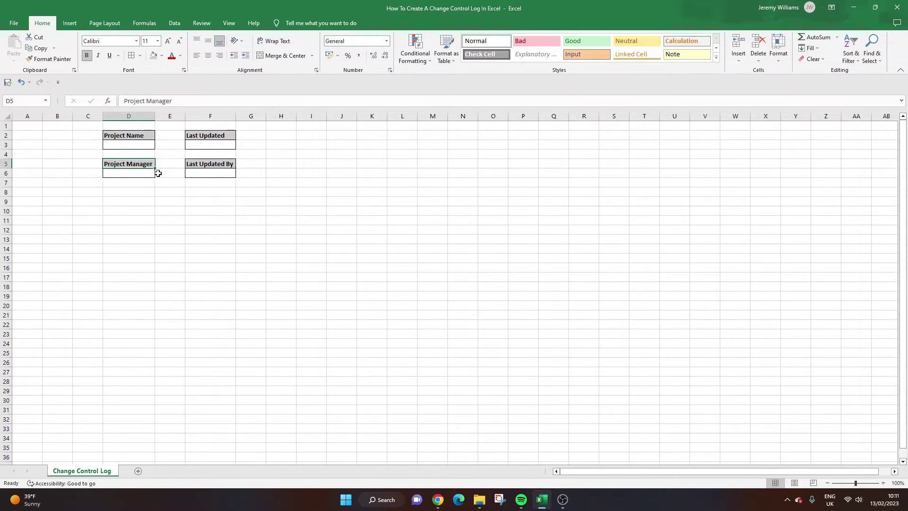
click(159, 192)
click(189, 173)
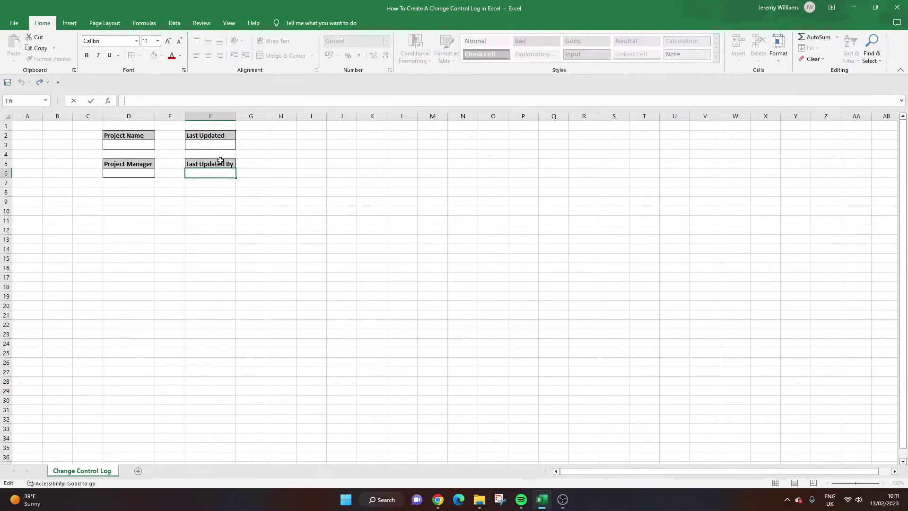
Change the F2 header to 'Last Updated (date)' and widen column F to fit it.
key(Up)
click(205, 102)
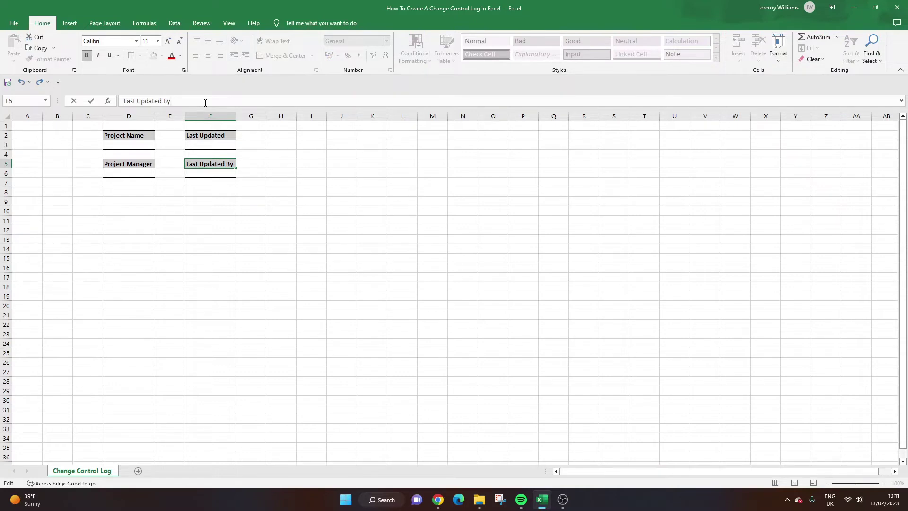
key(Escape)
key(Up)
key(Up)
key(Up)
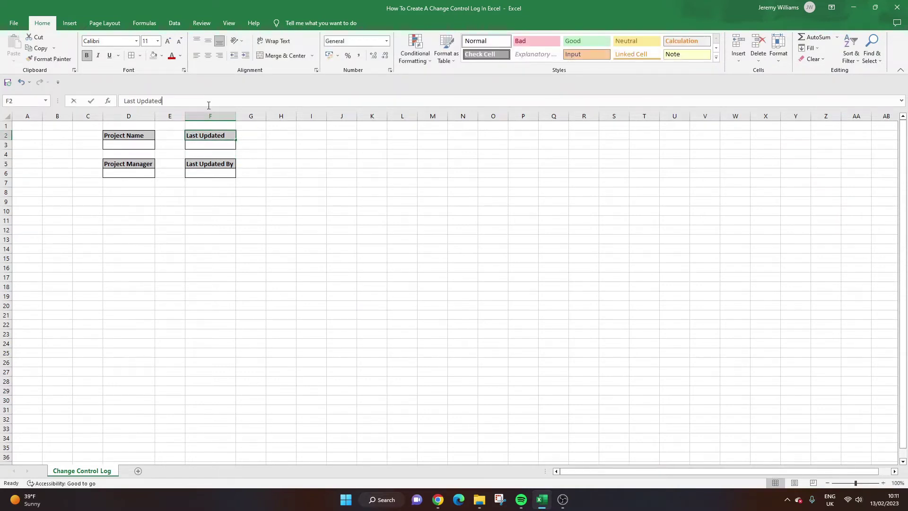
click(208, 105)
text(v)
key(BackSpace)
text(()
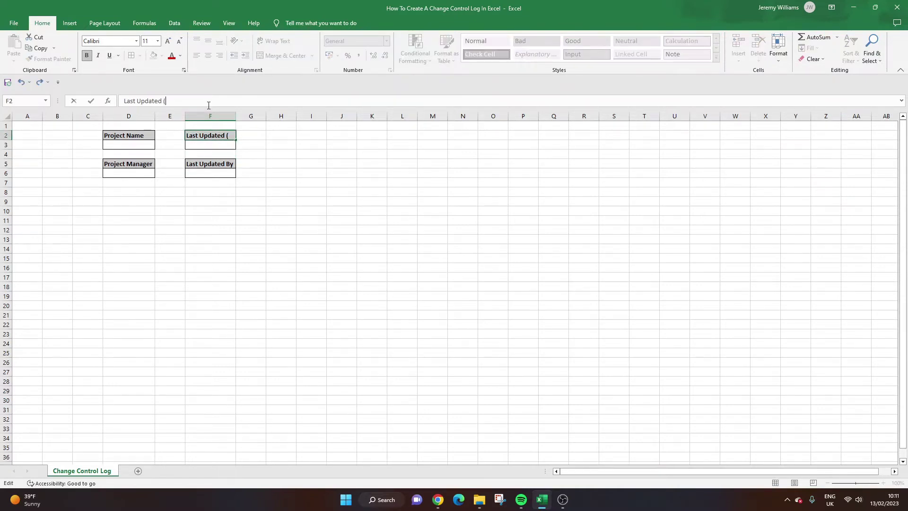
text(date))
key(Return)
drag(236, 118, 250, 119)
Correct the F2 header to 'Last Updated (Date)' with a capital D.
key(Up)
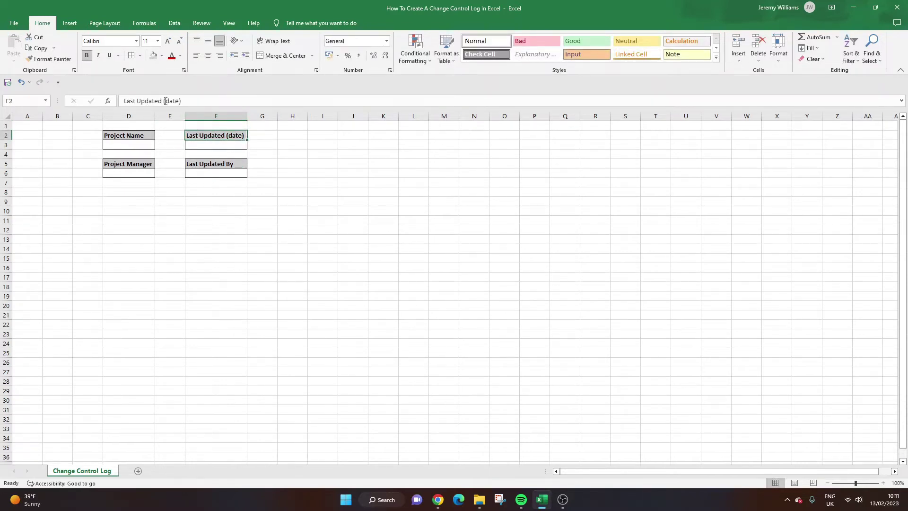
click(166, 100)
key(Delete)
text(D)
key(Return)
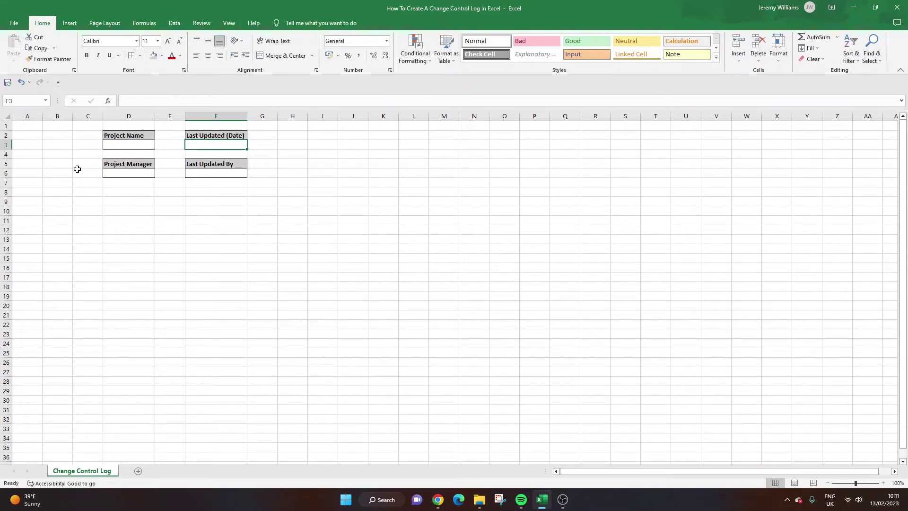
click(56, 189)
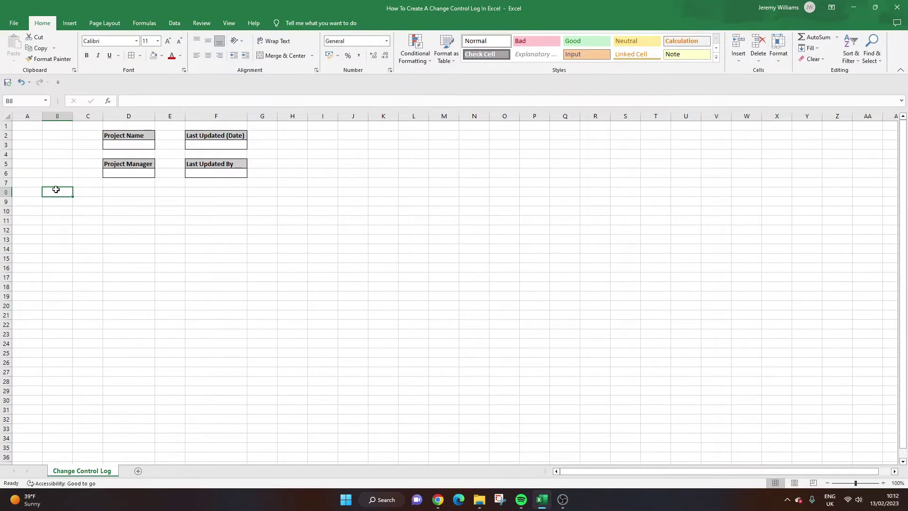
Enter 'Change Request ID (#)' in B8, fix the bracket, and auto-fit column B.
text(Change )
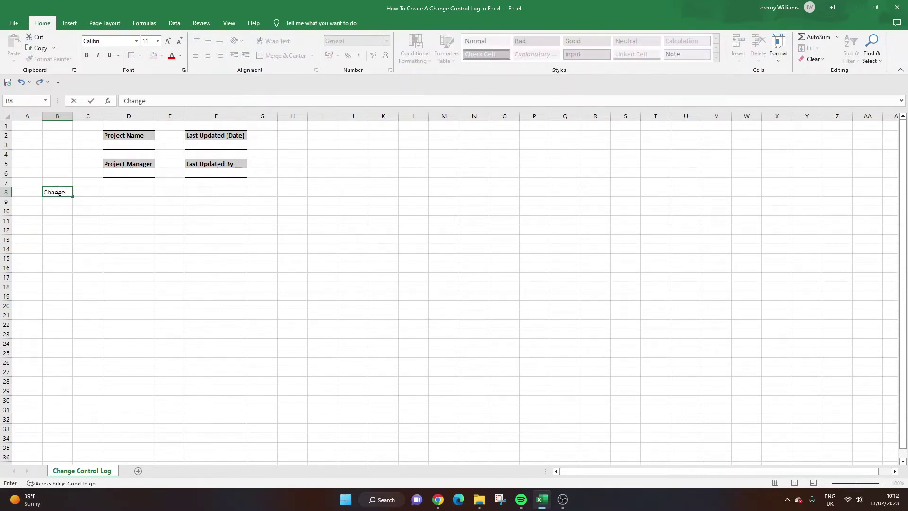
text(Request ID )#))
key(Return)
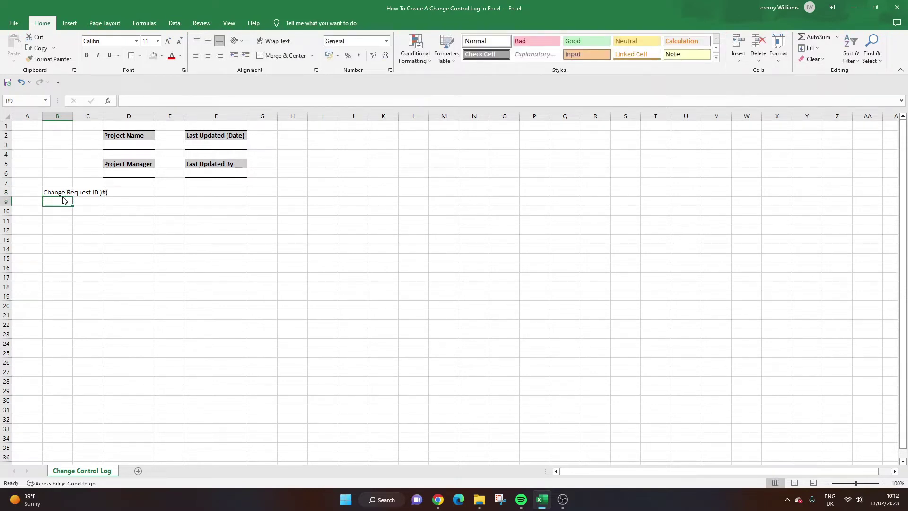
click(66, 191)
click(182, 102)
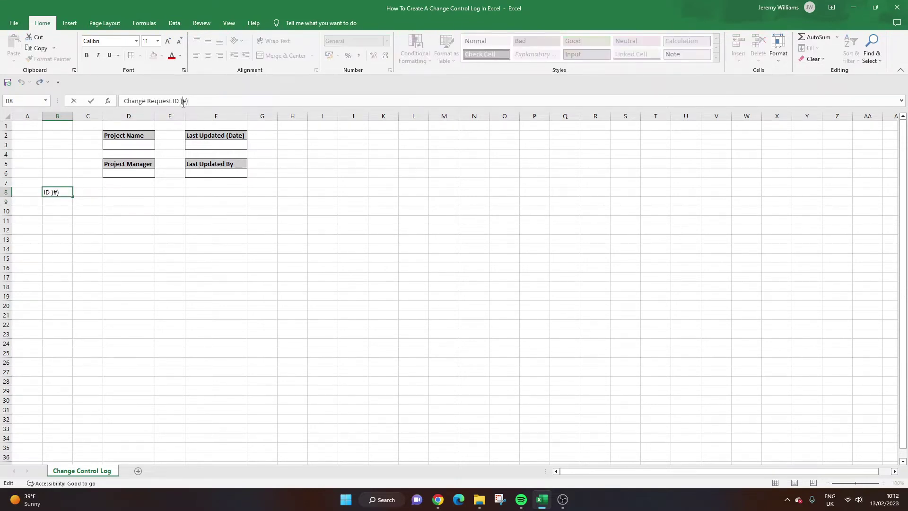
key(BackSpace)
text(()
key(Return)
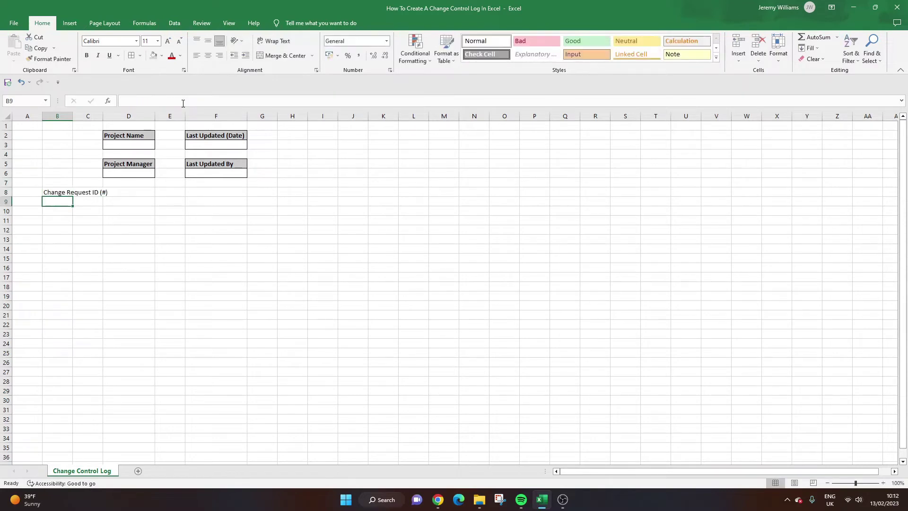
double_click(73, 116)
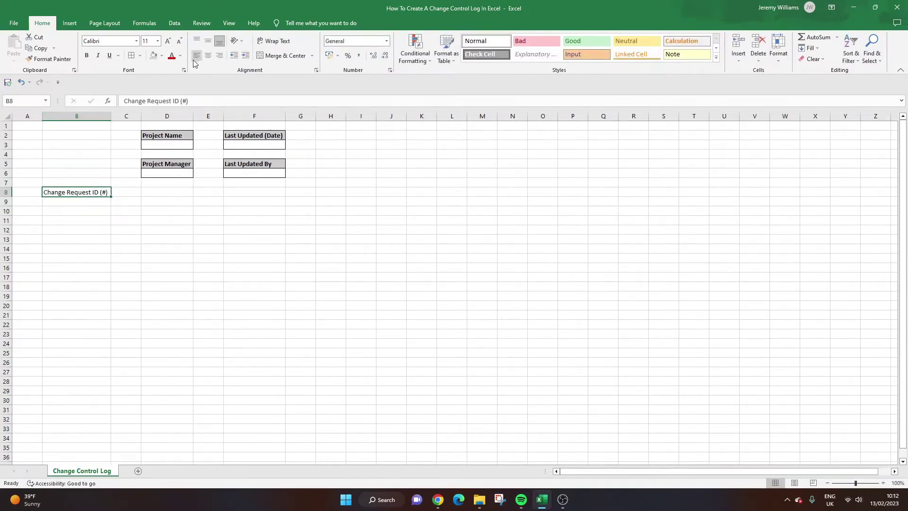
Give the B8 heading a grey fill and bold text, then select the cell below it.
click(153, 55)
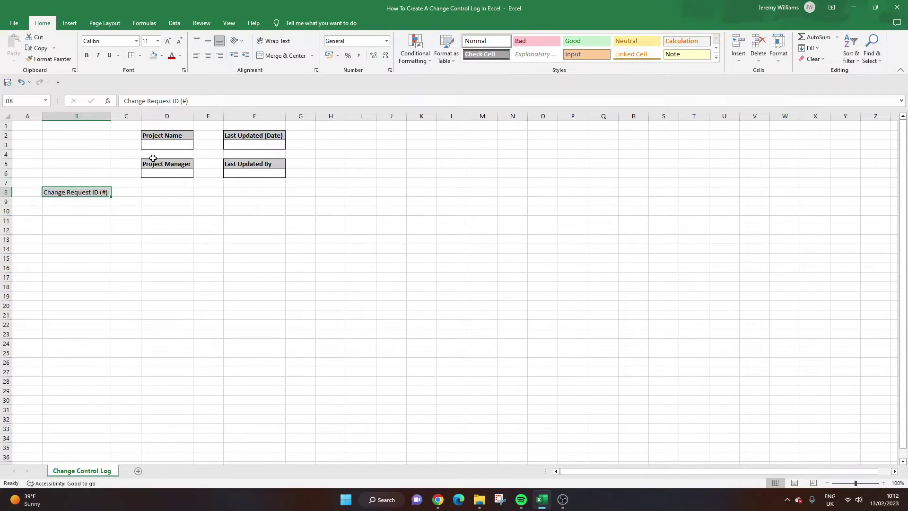
click(87, 56)
click(112, 193)
click(97, 190)
drag(89, 203, 87, 352)
click(85, 230)
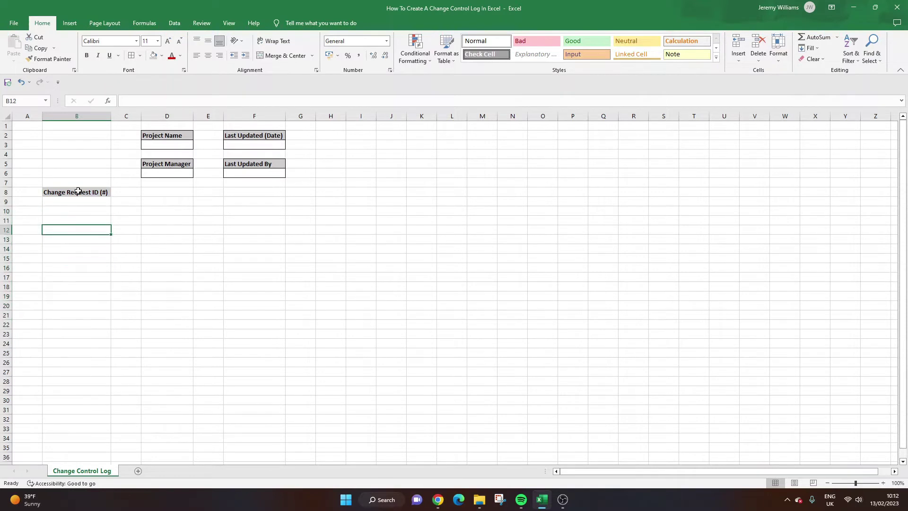
click(78, 191)
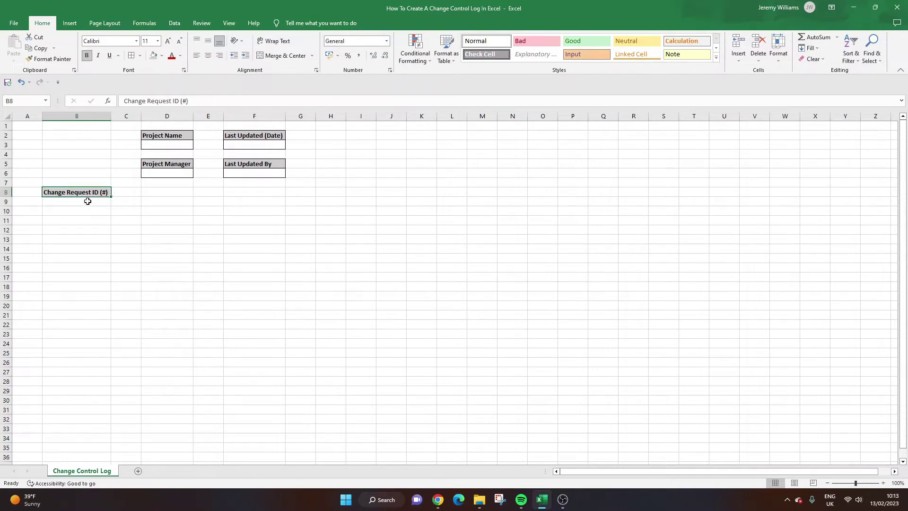
click(87, 201)
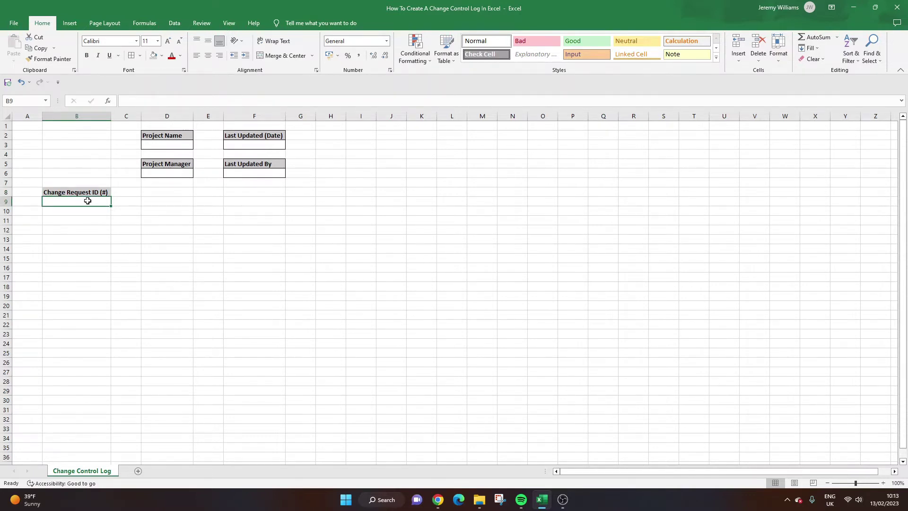
Number the change requests 1, 2, 3, 4, 5 in B9:B13.
text(#1)
key(Return)
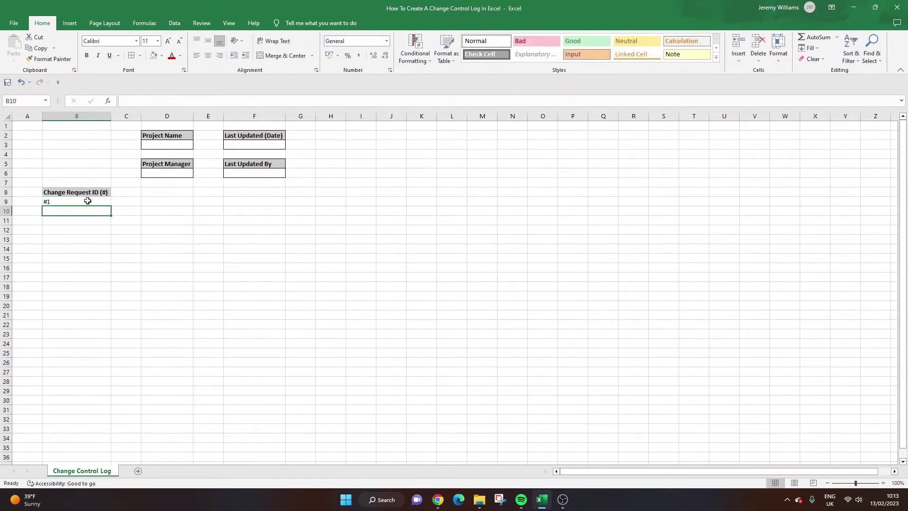
text(#2)
key(Return)
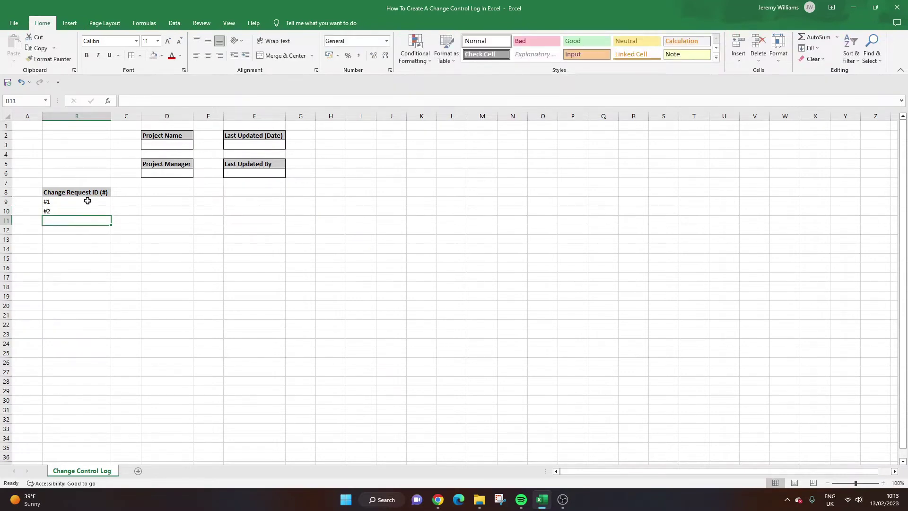
key(Up)
key(Up)
text(1)
key(Return)
text(2)
key(Return)
text(3)
key(Return)
text(4)
key(Return)
text(5)
key(Return)
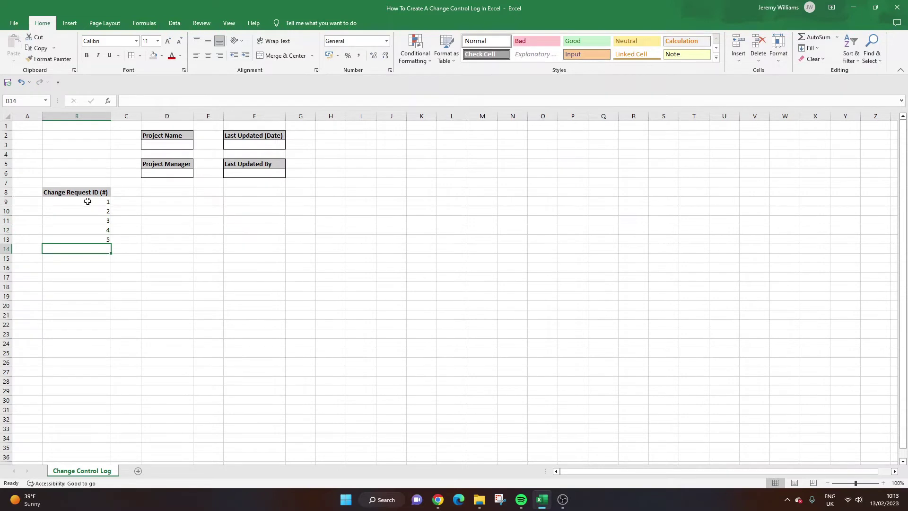
Add a 'Type' heading in C8 with B8's grey bold formatting via Format Painter.
click(125, 194)
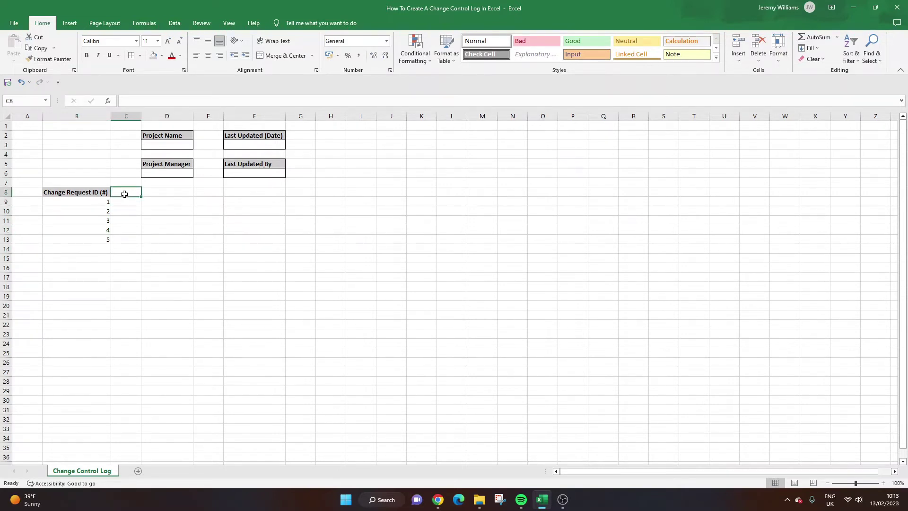
text(Type)
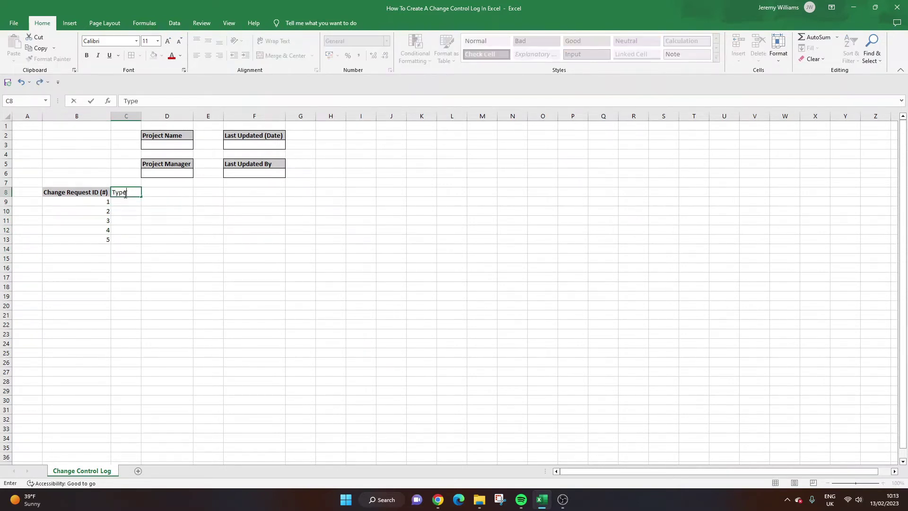
key(Return)
click(124, 194)
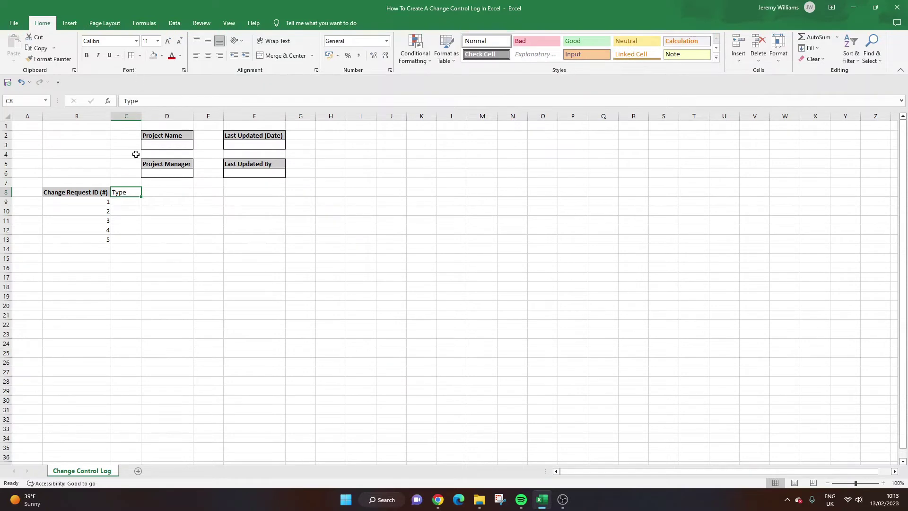
click(103, 191)
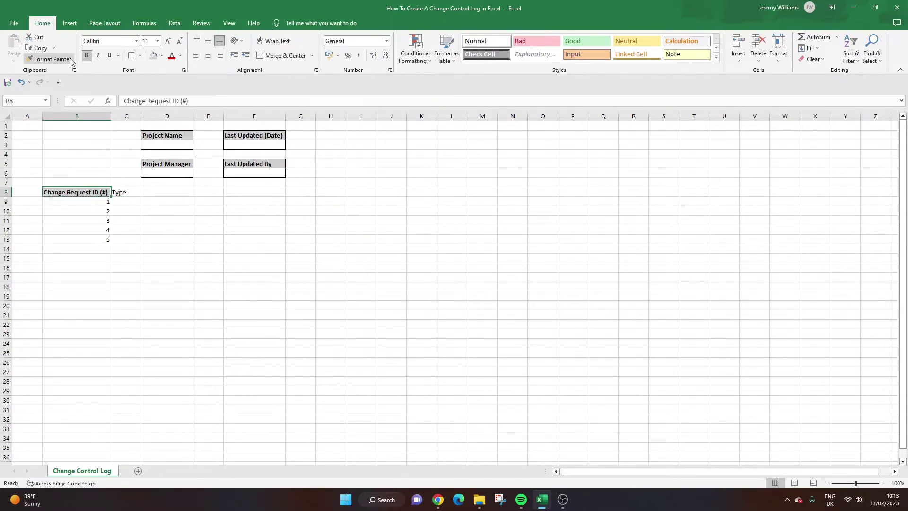
click(71, 60)
click(126, 192)
Enter Product and Marketing under Type and auto-fit column C.
click(125, 203)
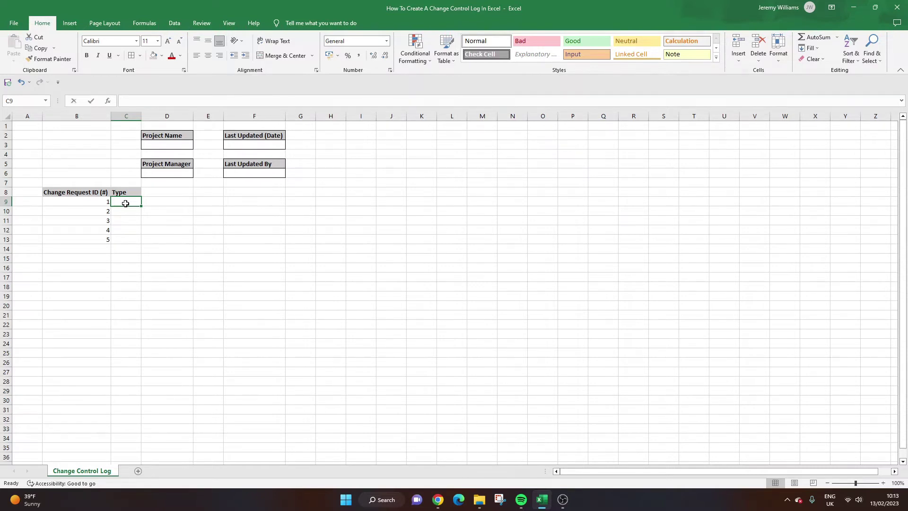
text(Product)
key(Return)
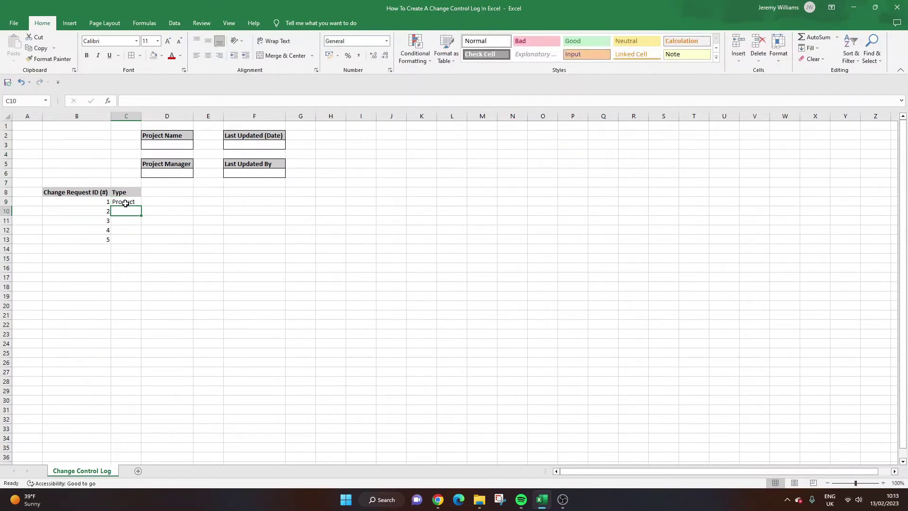
text(Marketing)
key(Return)
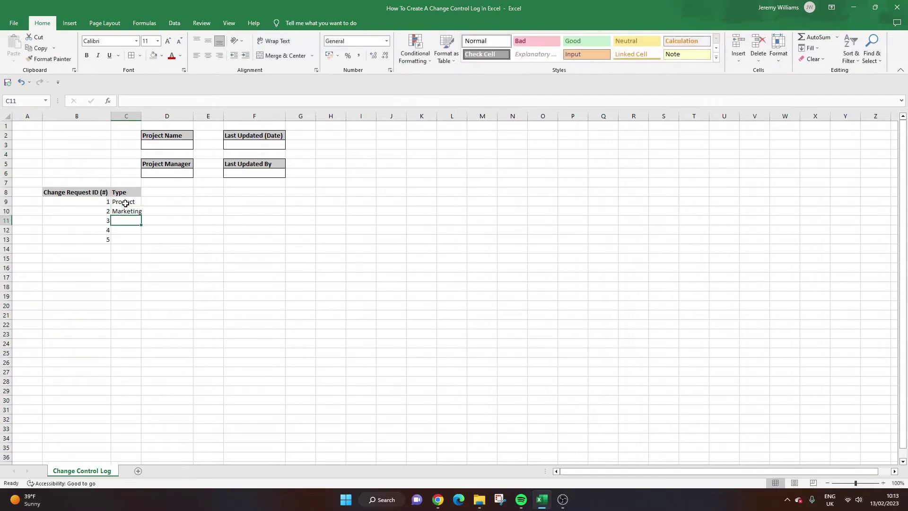
key(Up)
double_click(141, 116)
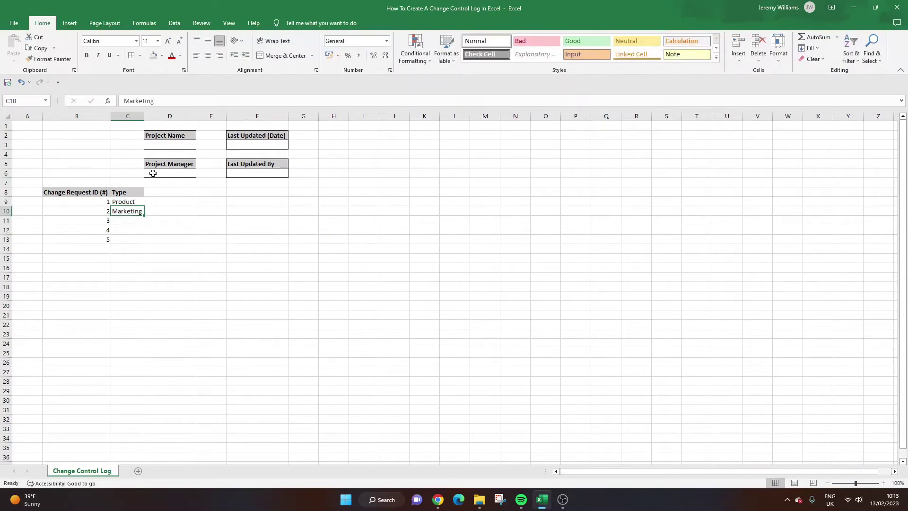
click(156, 191)
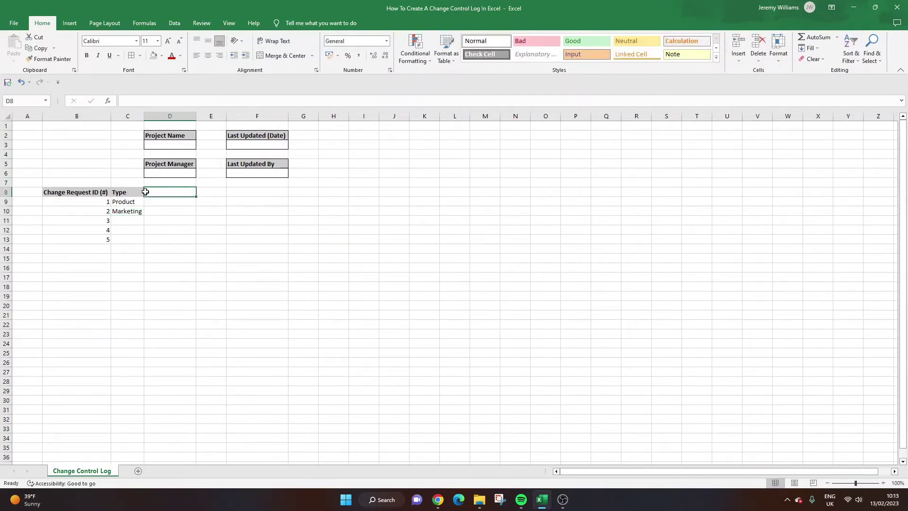
Add a bold 'Description' header in D8 and widen column D considerably.
text(Descri)
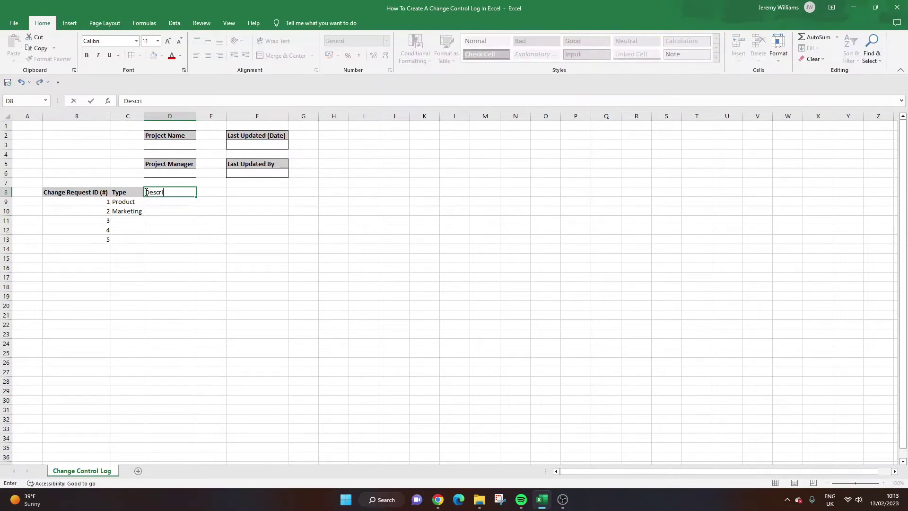
text(ption)
key(Return)
click(148, 192)
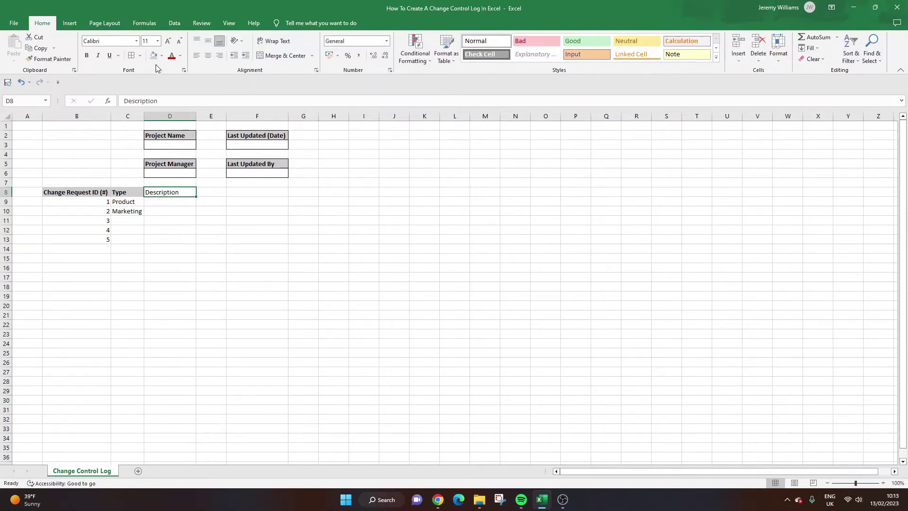
click(87, 56)
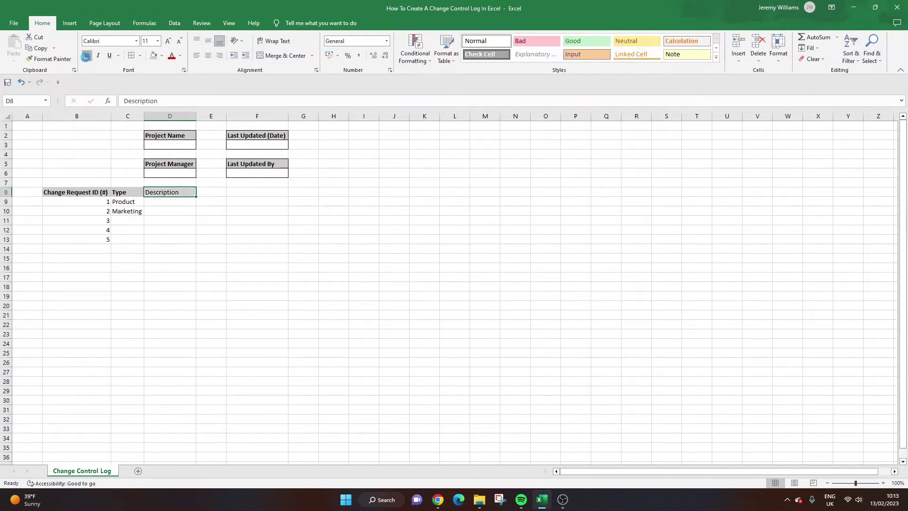
click(100, 195)
click(166, 201)
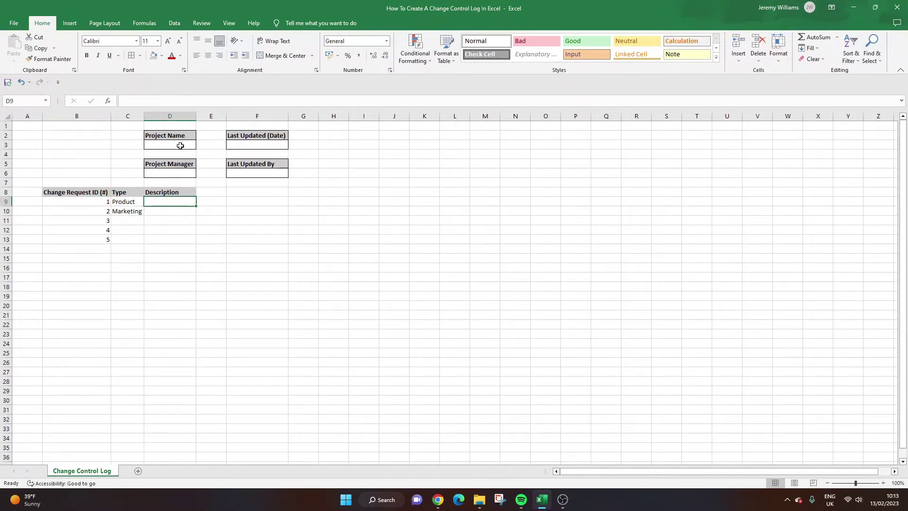
drag(195, 113, 274, 115)
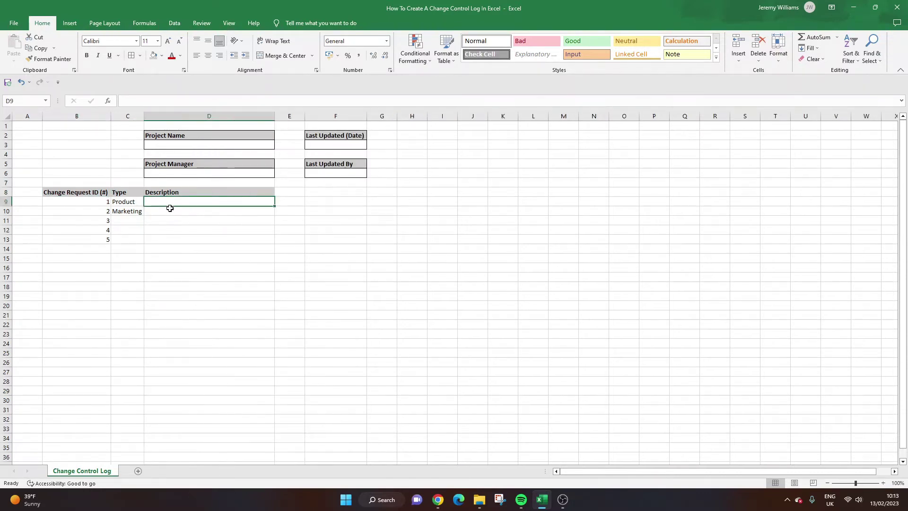
double_click(172, 201)
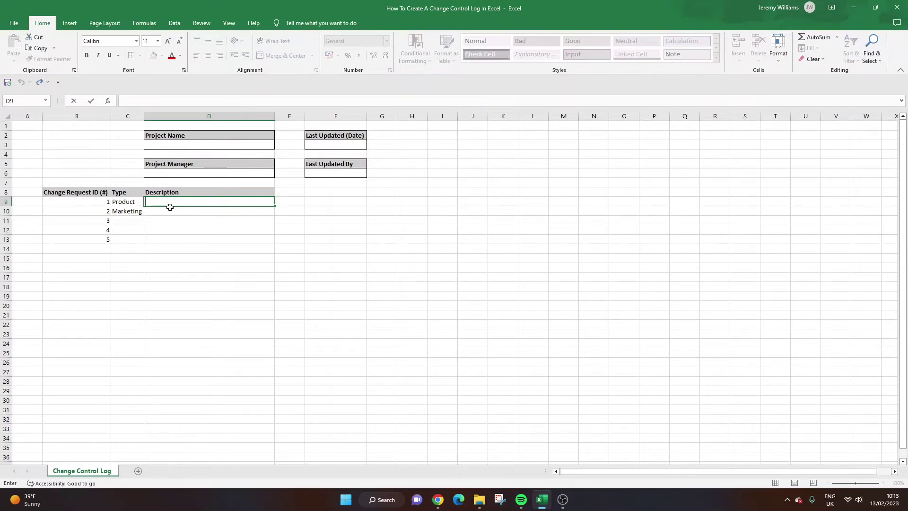
click(130, 202)
Enter the 'Impact' header in E8 and select the Impact cells E9:E12.
click(186, 192)
click(283, 191)
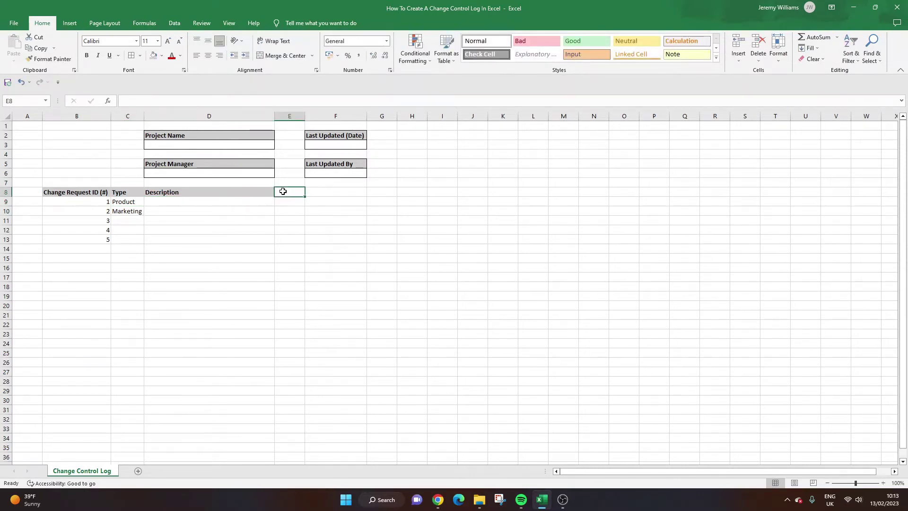
text(Im)
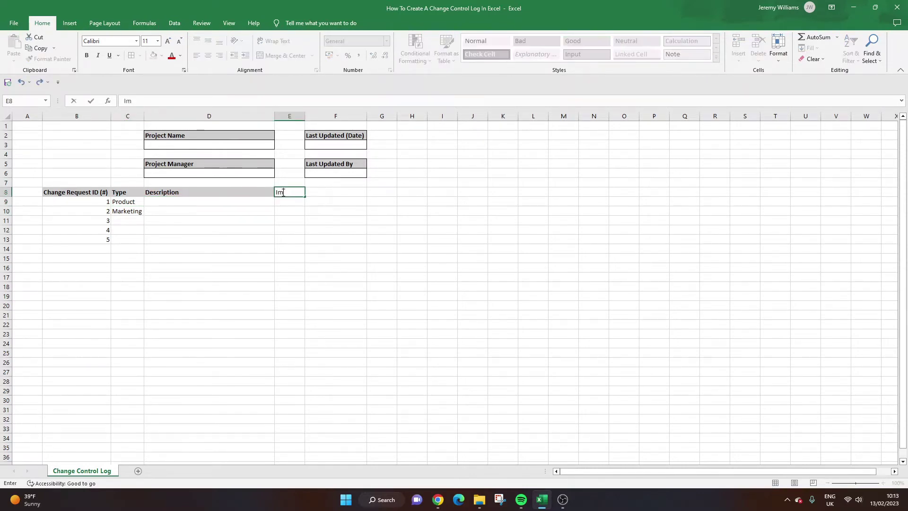
text(pact)
key(Return)
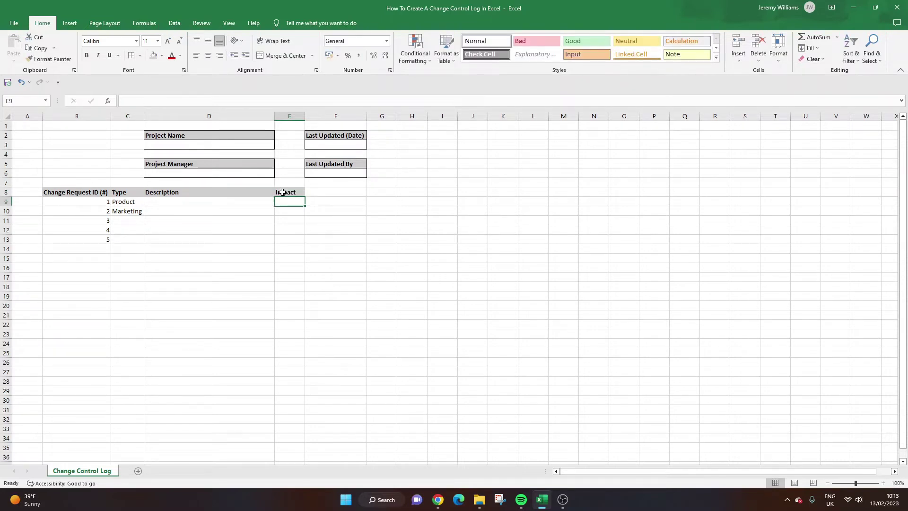
drag(283, 192, 331, 192)
click(285, 202)
drag(291, 231, 286, 202)
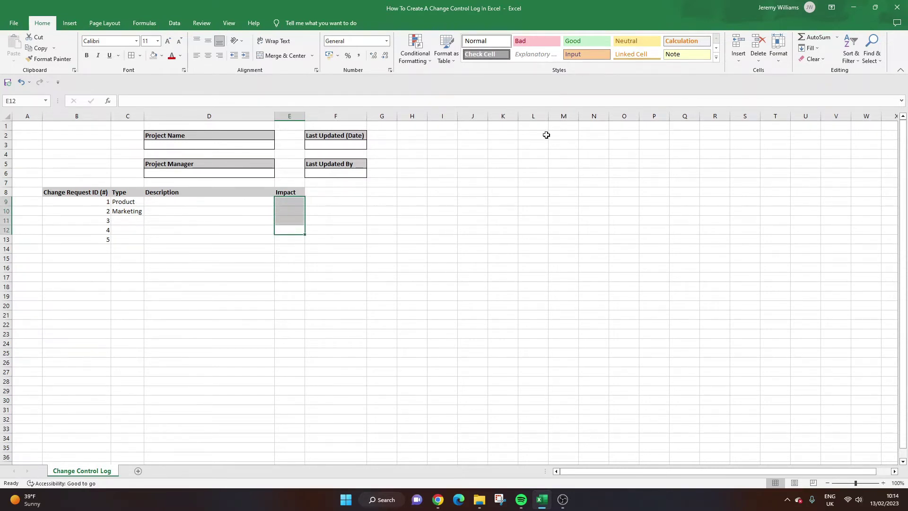
click(290, 202)
Enter the headers Status in F8, Priority in G8 and Report To Senior Management in H8.
click(312, 184)
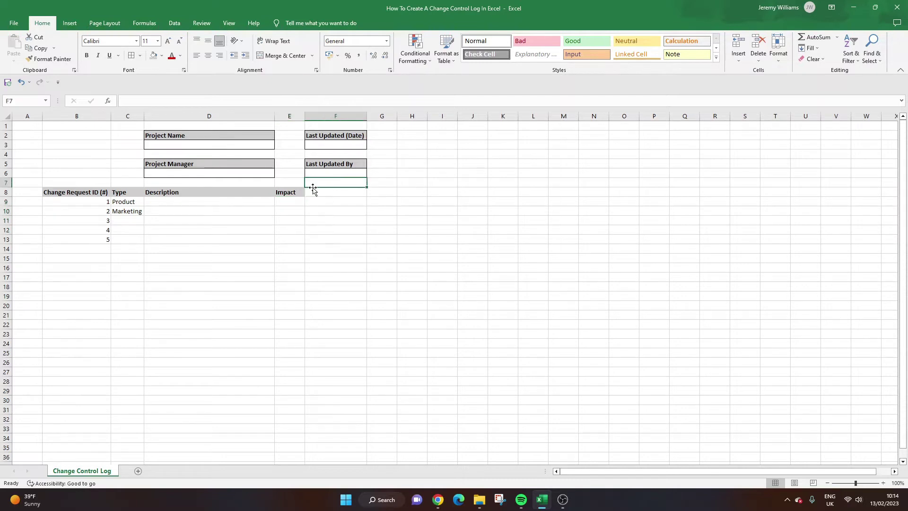
click(312, 189)
text(Status)
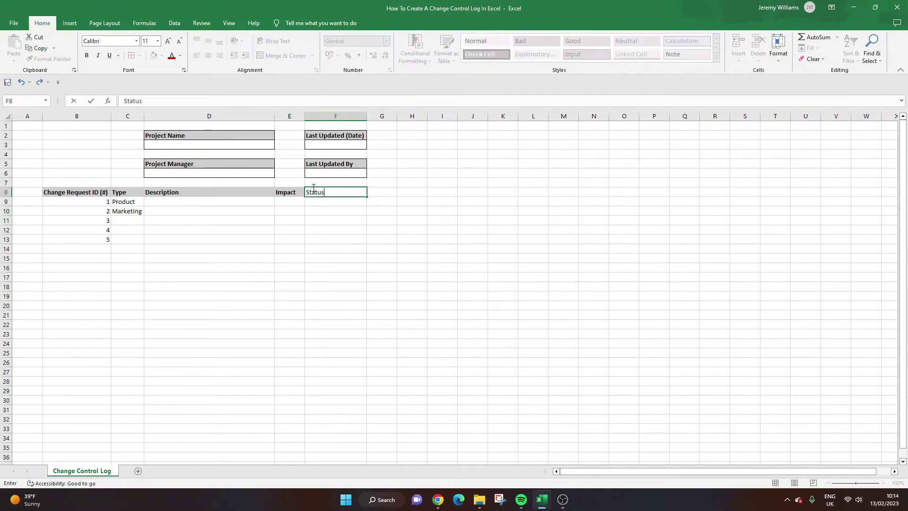
key(Return)
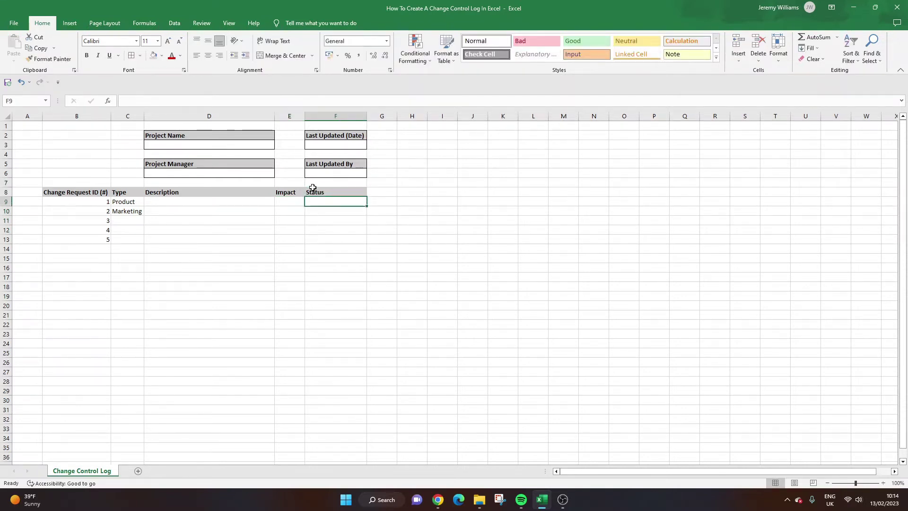
click(375, 189)
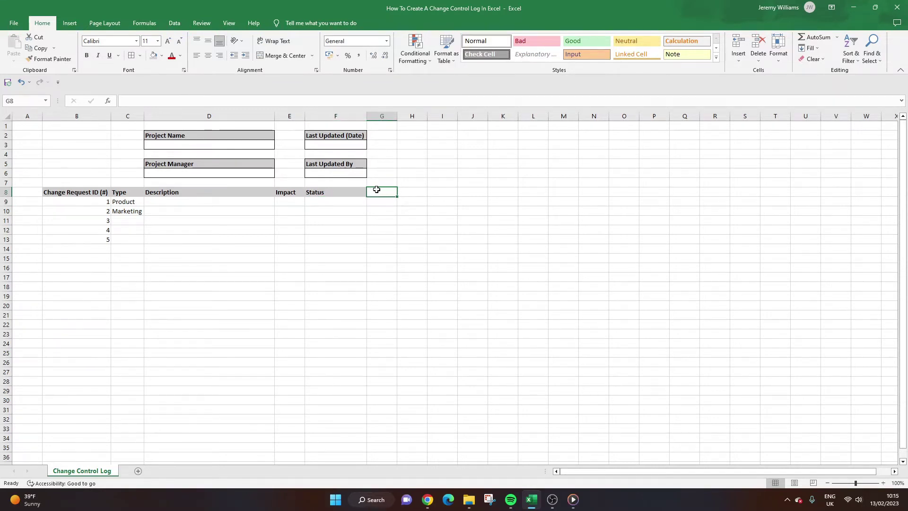
text(Prio)
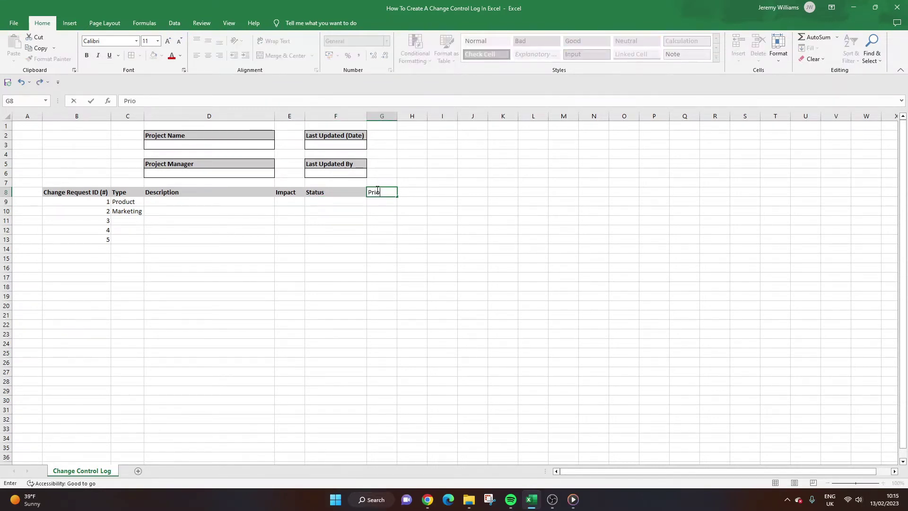
text(rity)
key(Return)
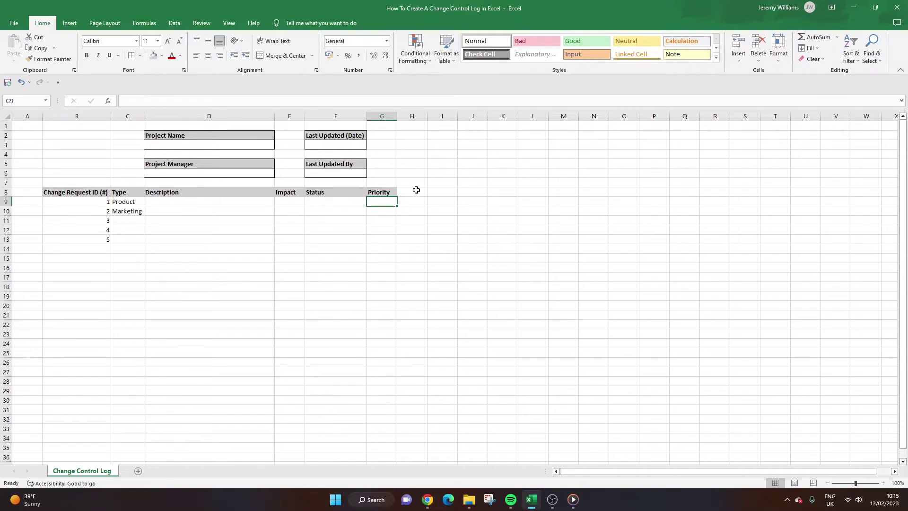
click(416, 190)
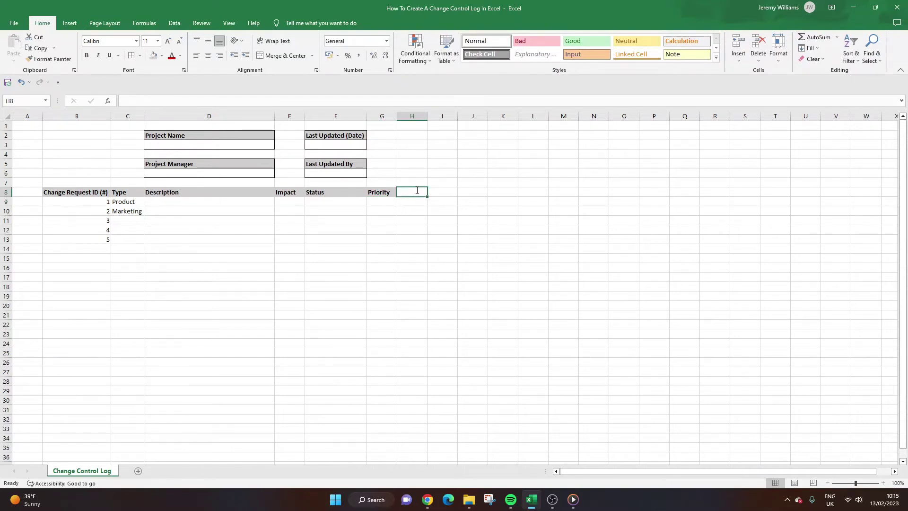
text(Report)
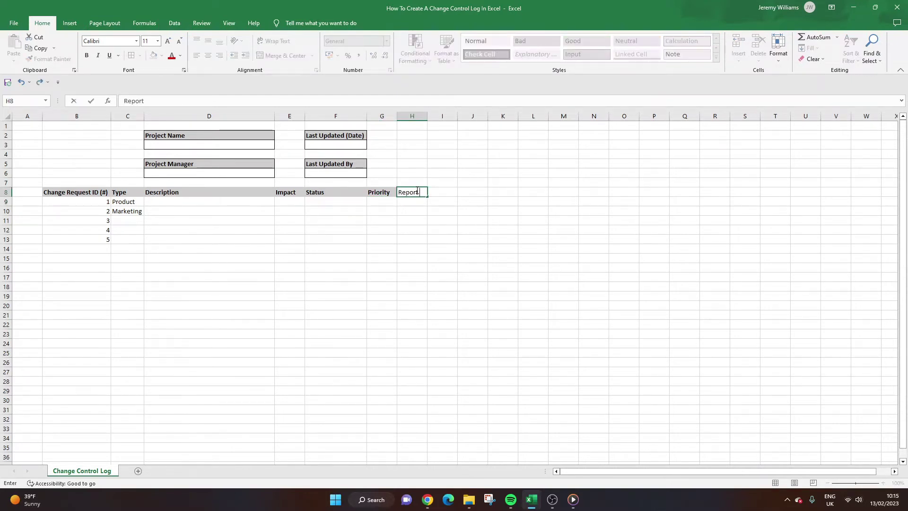
text( To Senior Management)
key(Return)
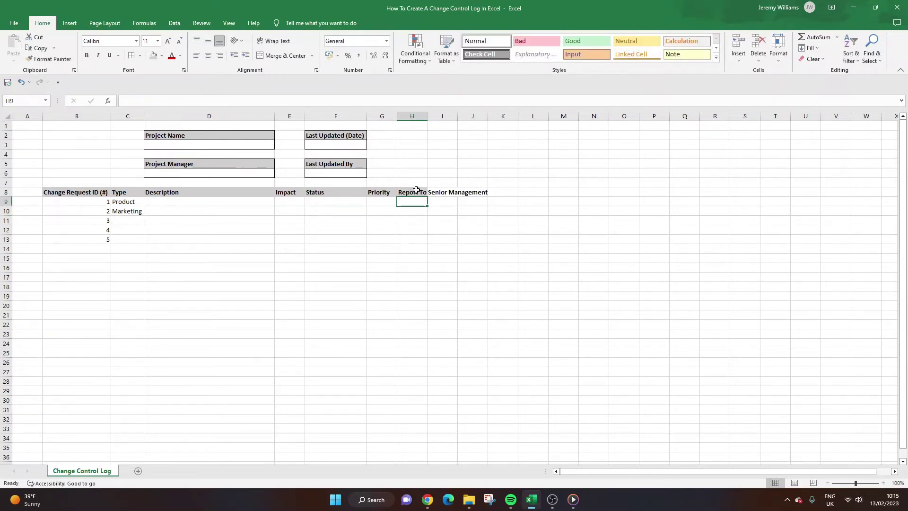
Wrap the Report To Senior Management header, widen column H and fit row 8's height.
click(413, 192)
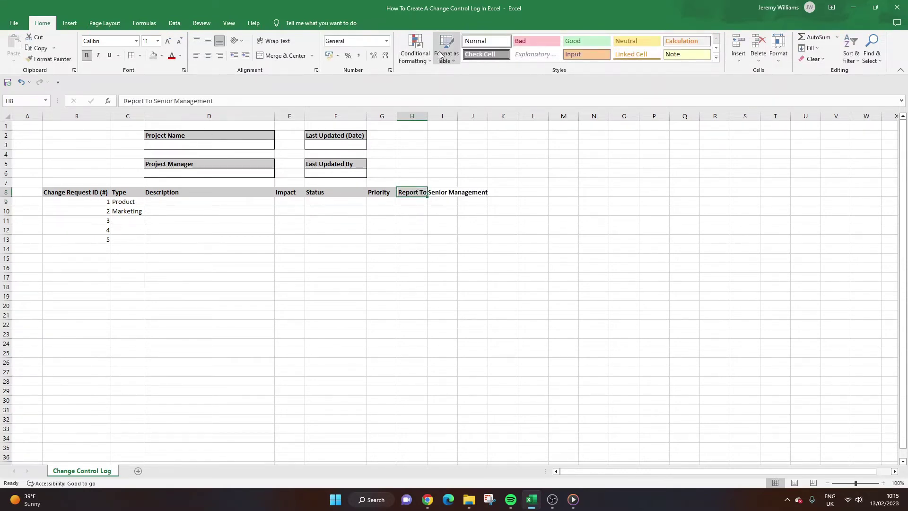
click(279, 42)
drag(426, 112, 499, 114)
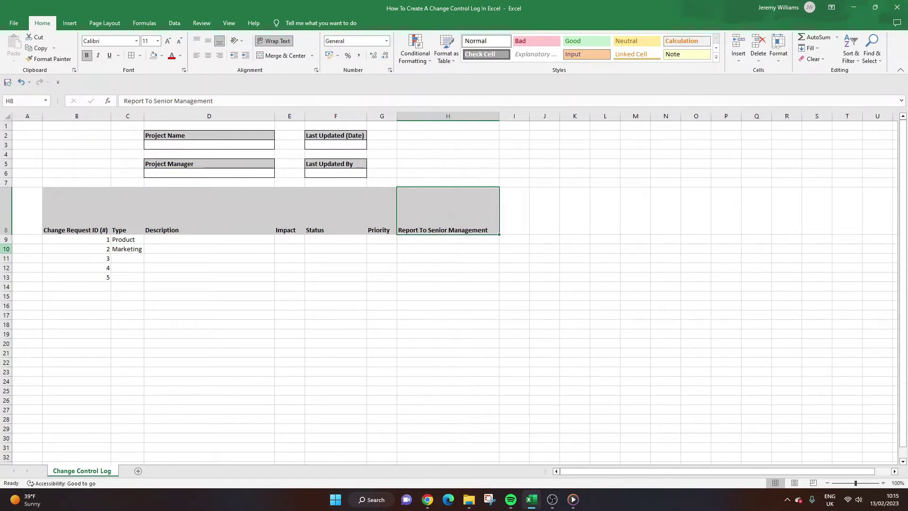
double_click(13, 235)
drag(497, 117, 482, 117)
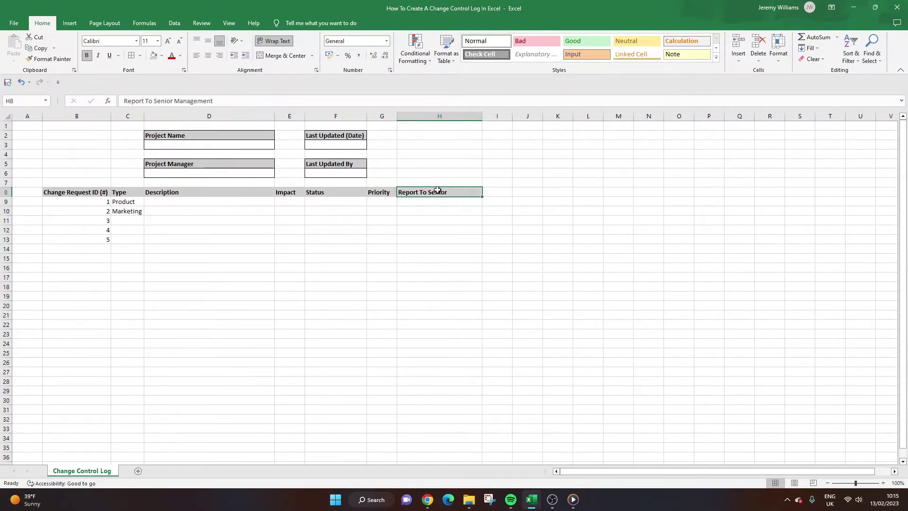
double_click(10, 196)
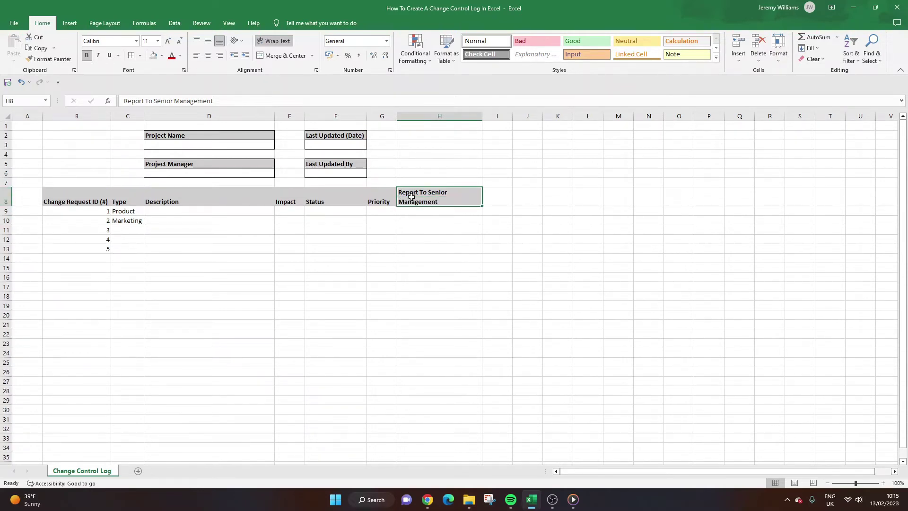
click(500, 195)
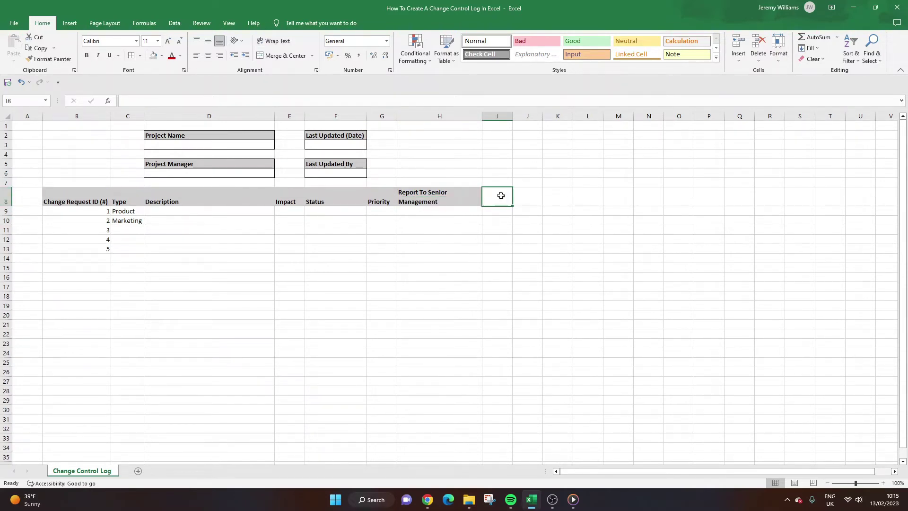
Add Action in I8 and Submitted Date in J8, autofitting column J.
text(Action)
key(Return)
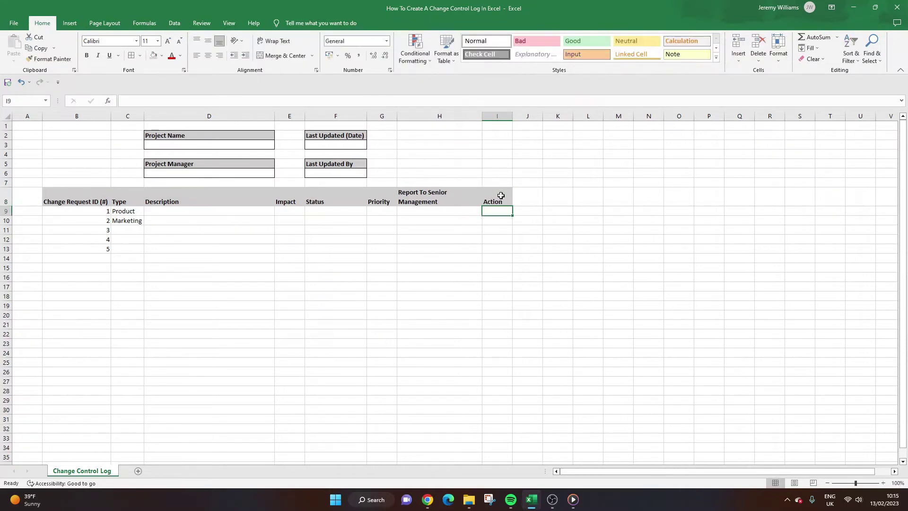
click(501, 195)
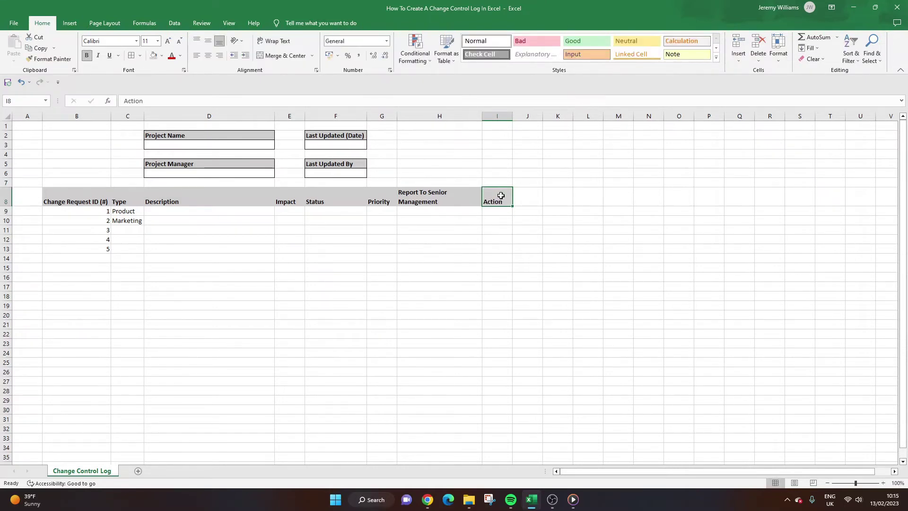
key(Right)
text(Subm)
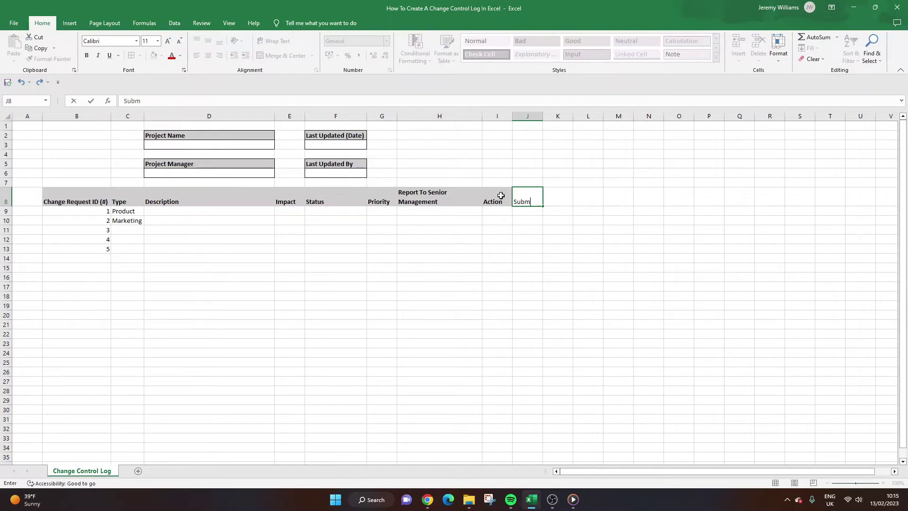
text(itted Date)
key(Right)
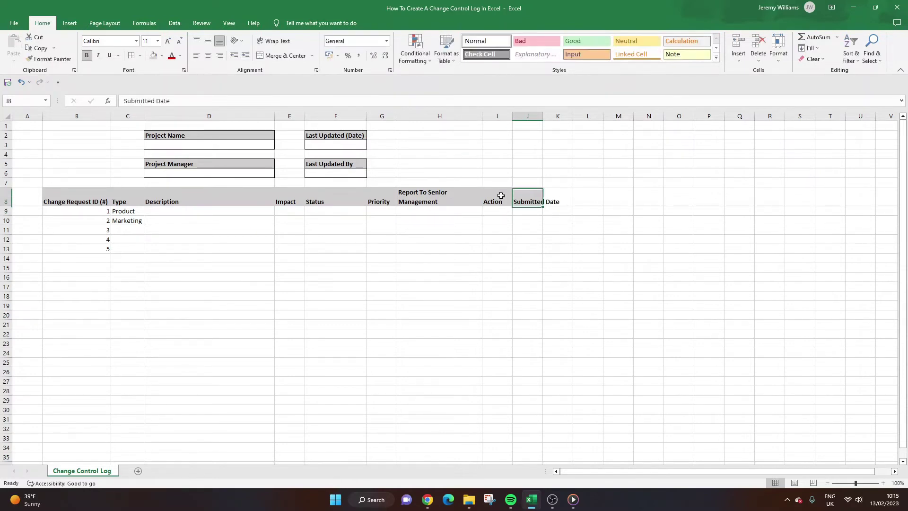
double_click(541, 117)
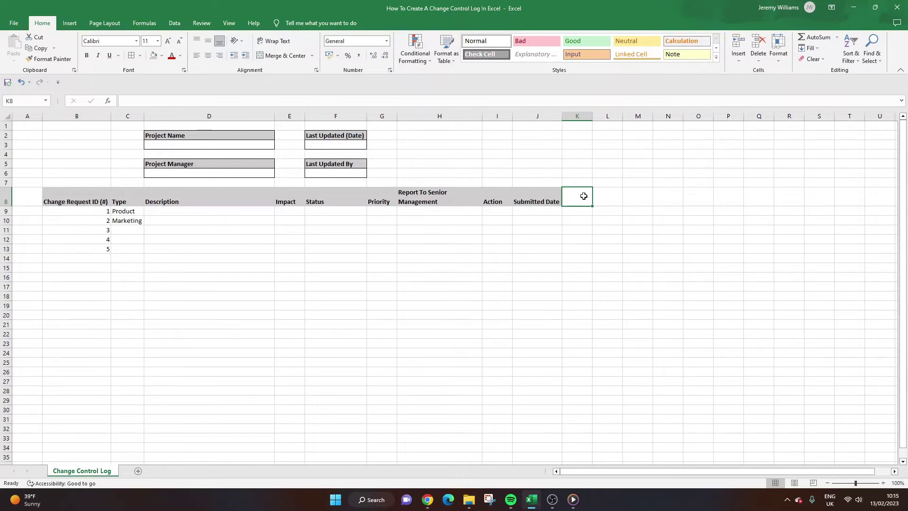
Add Decision Date in K8 and Assigned To in L8, autofitting columns K and L.
text(Decisi)
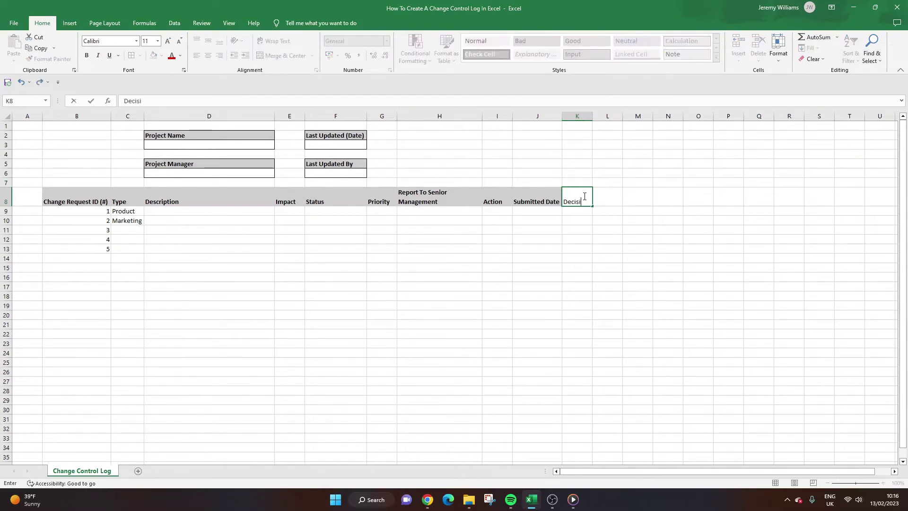
text(on Date)
key(Return)
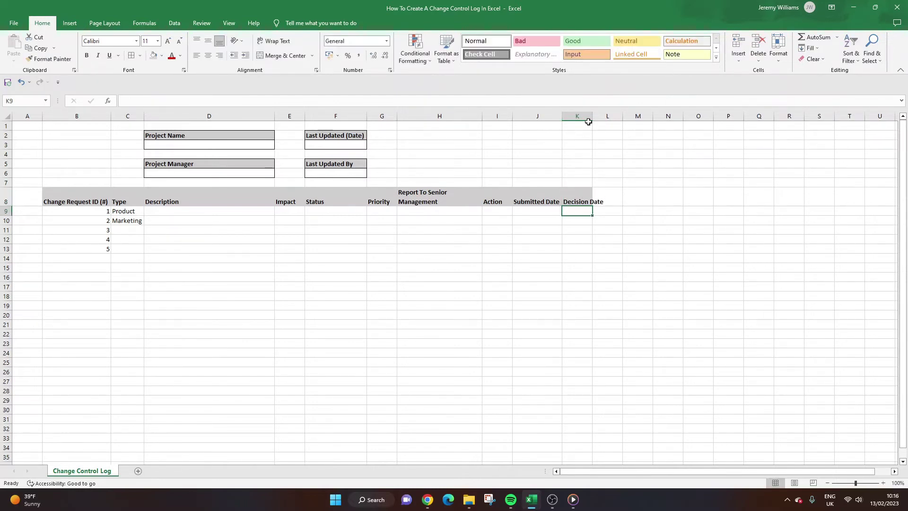
double_click(592, 117)
click(625, 197)
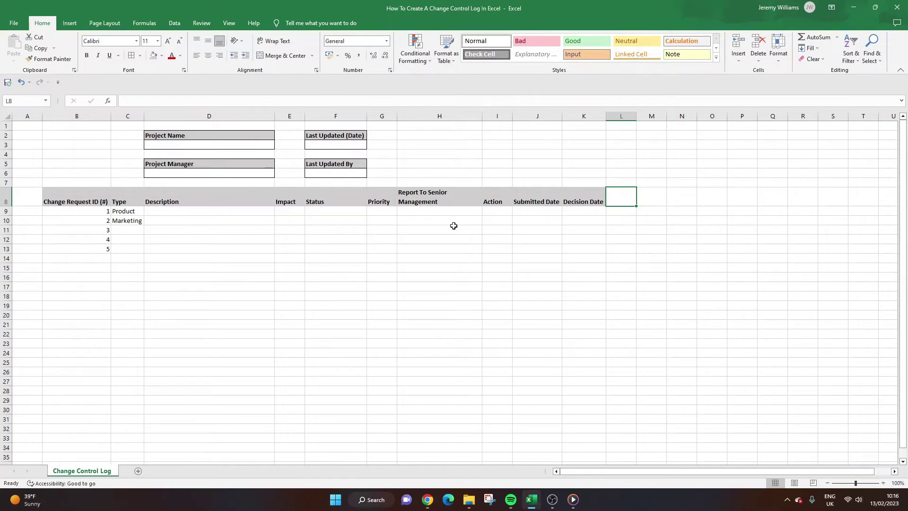
click(335, 198)
click(591, 204)
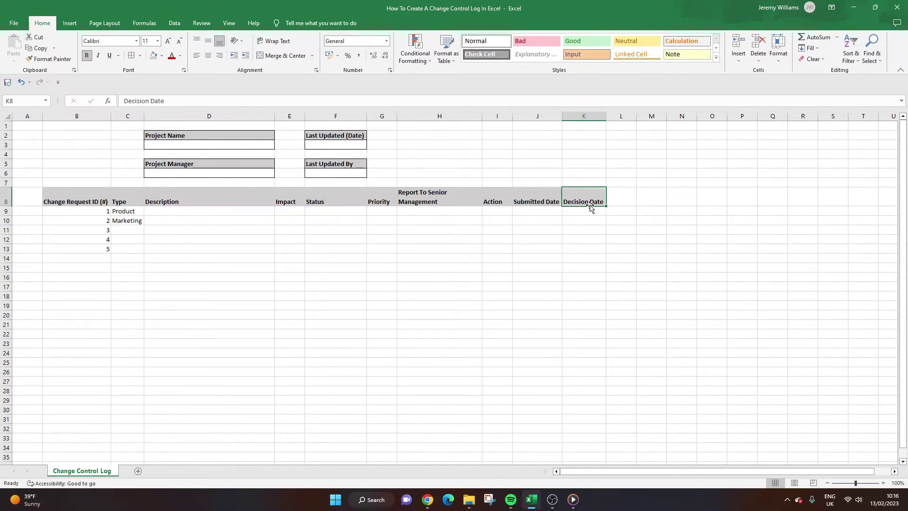
click(610, 194)
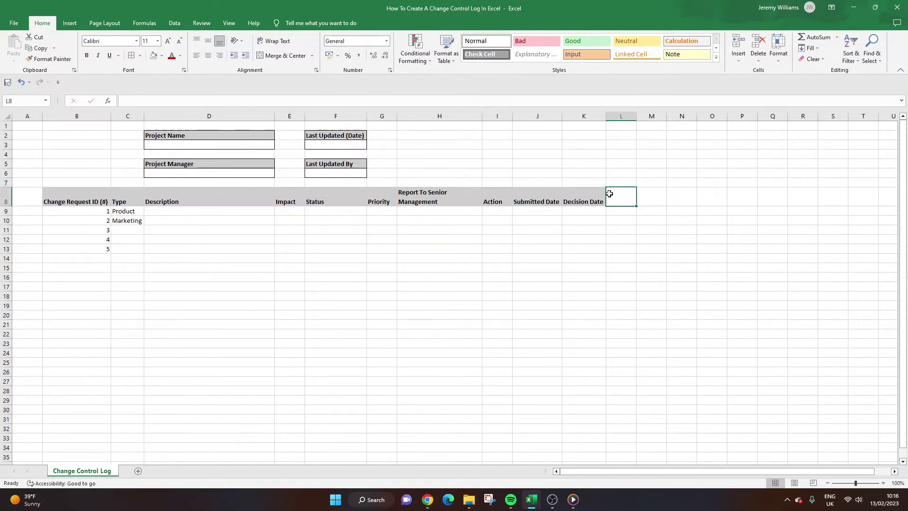
text(Assigned To)
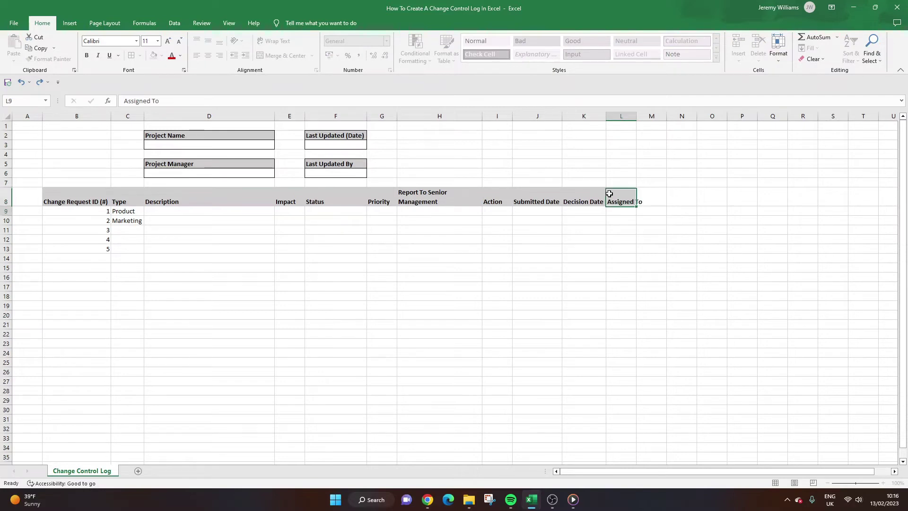
key(ctrl+Return)
double_click(636, 115)
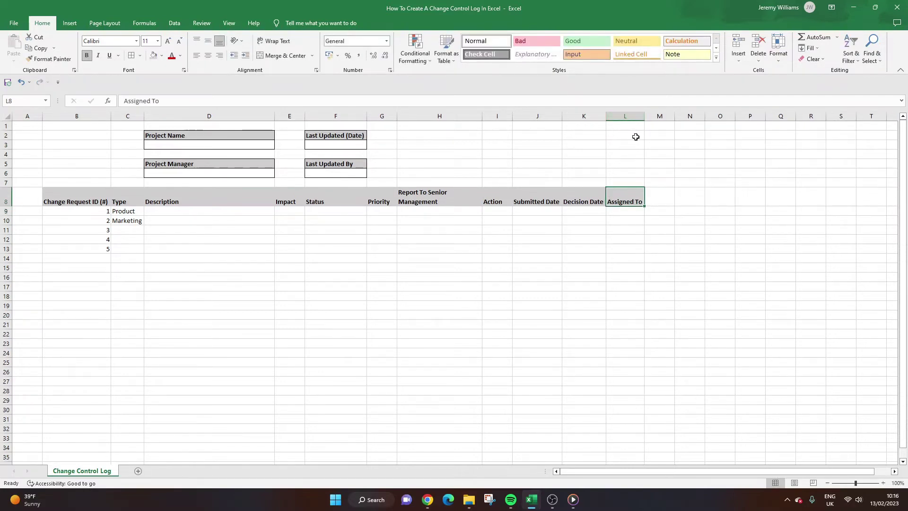
click(663, 192)
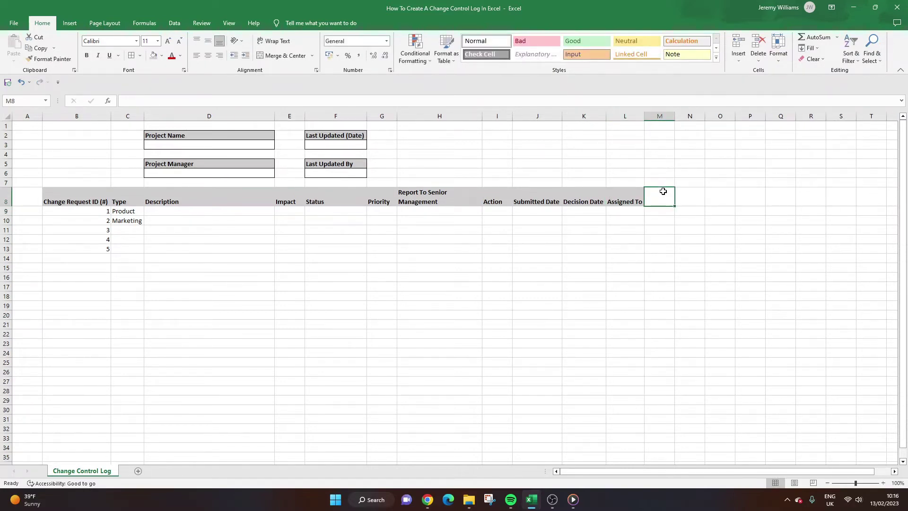
Enter Notes in M8 and make column M much wider.
text(Notes)
key(Return)
click(663, 191)
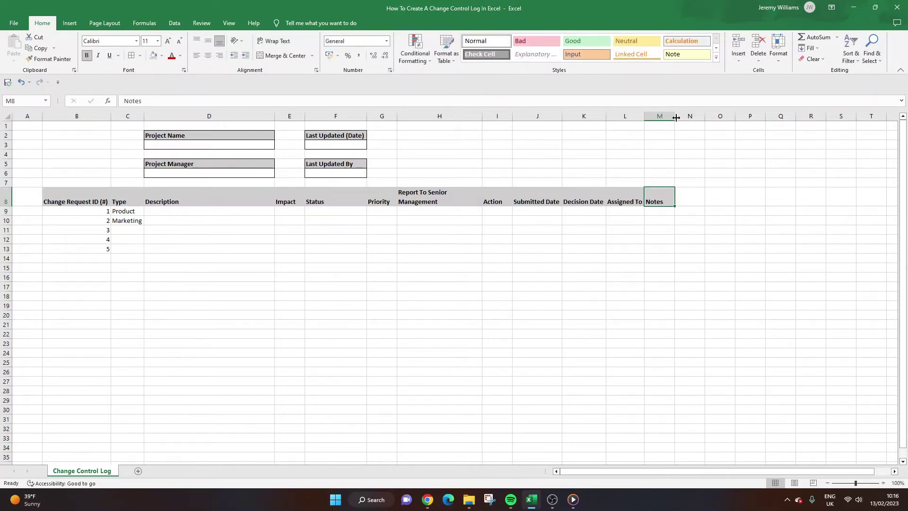
drag(675, 115, 780, 118)
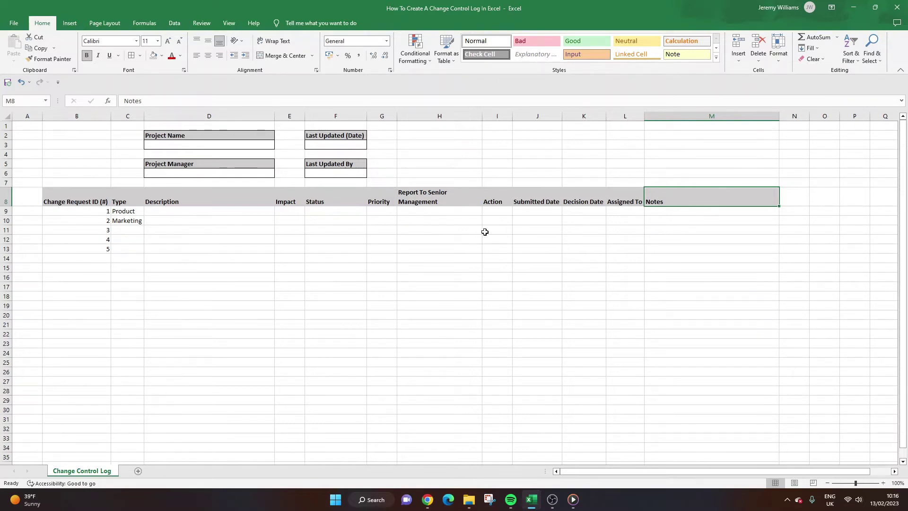
Apply All Borders to the table B8:M18.
drag(66, 204, 657, 296)
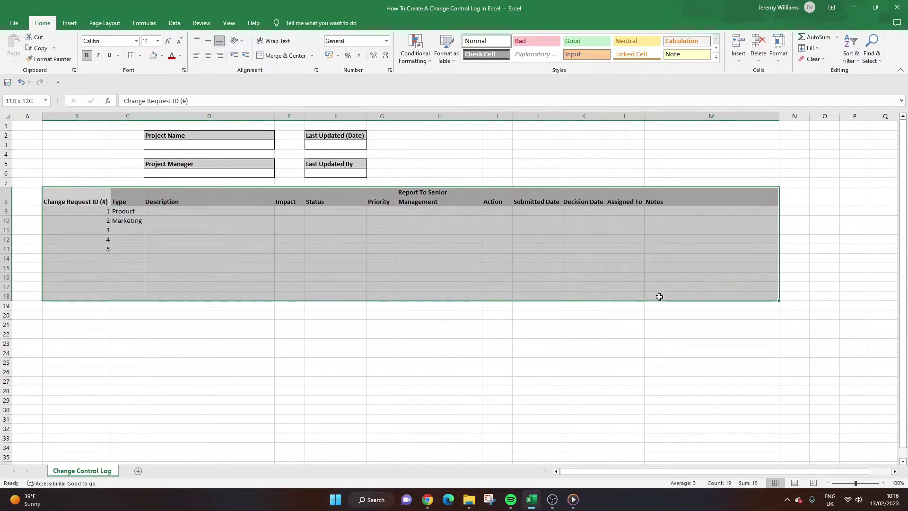
click(127, 55)
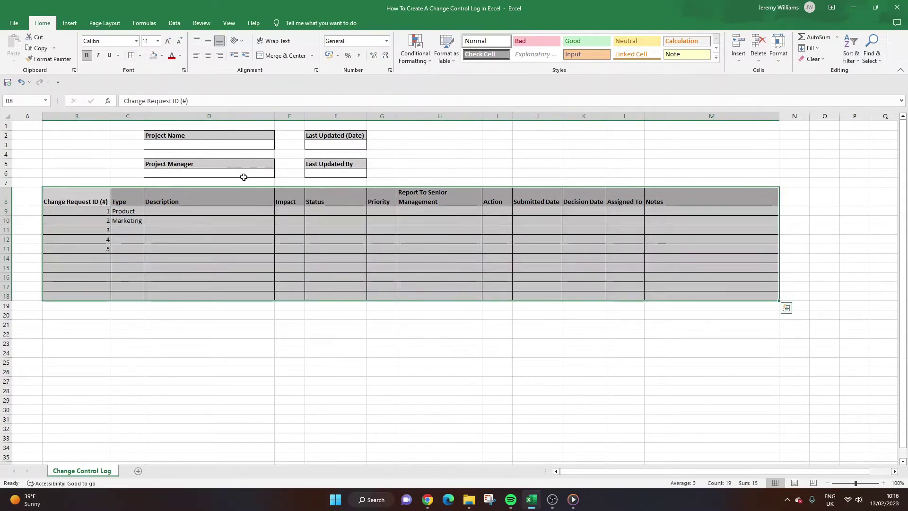
click(591, 382)
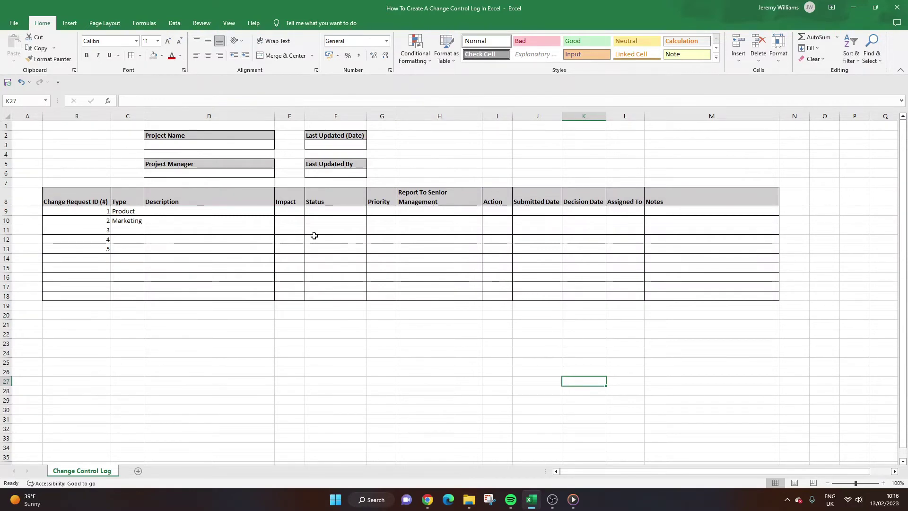
Clear the sample Type entries in column C and extend the ID numbering to 10.
click(127, 213)
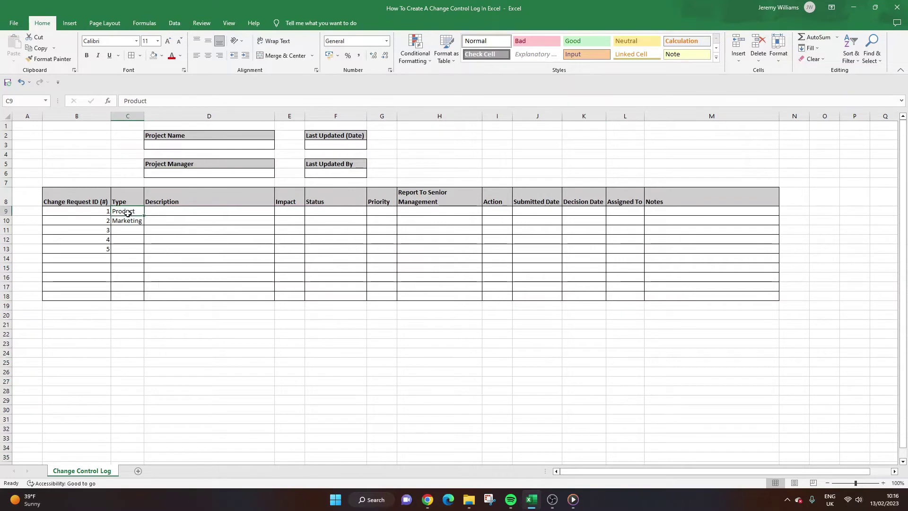
drag(128, 214, 115, 297)
key(Delete)
click(223, 322)
click(300, 333)
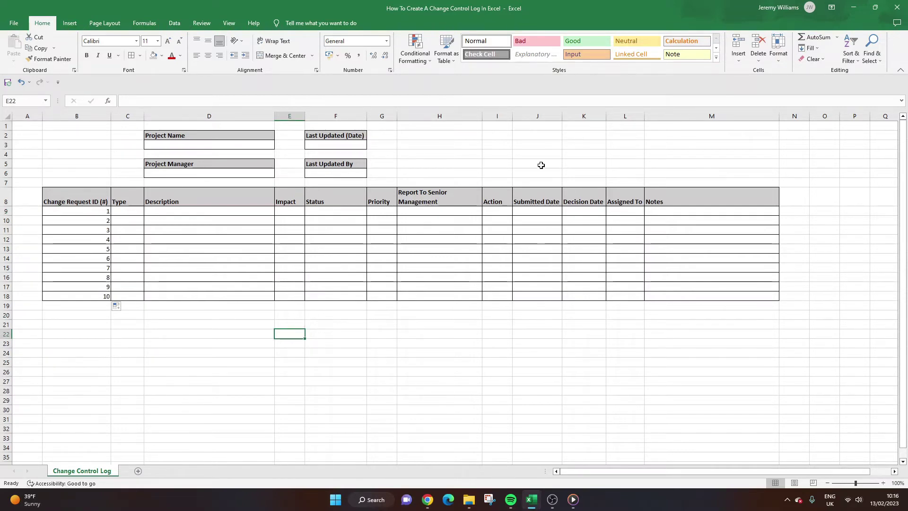
click(544, 116)
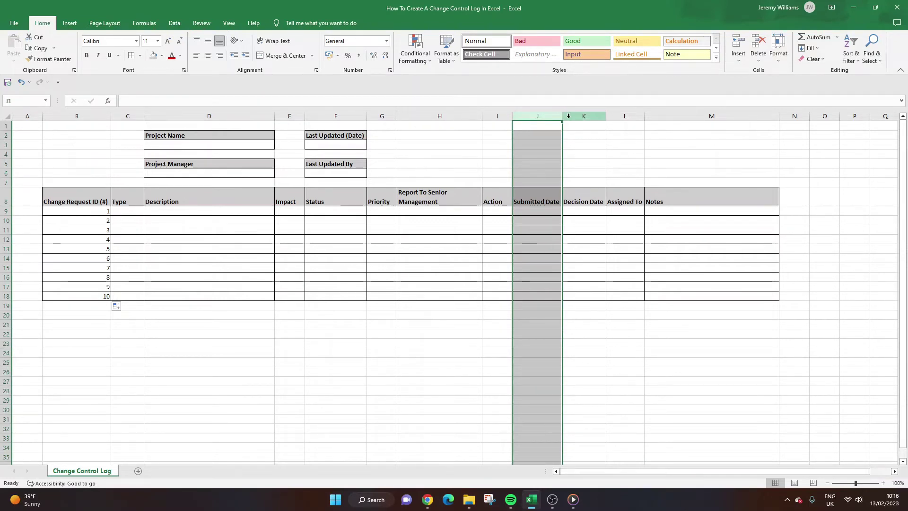
Give columns J and K a Date number format via Format Cells.
shift+click(568, 116)
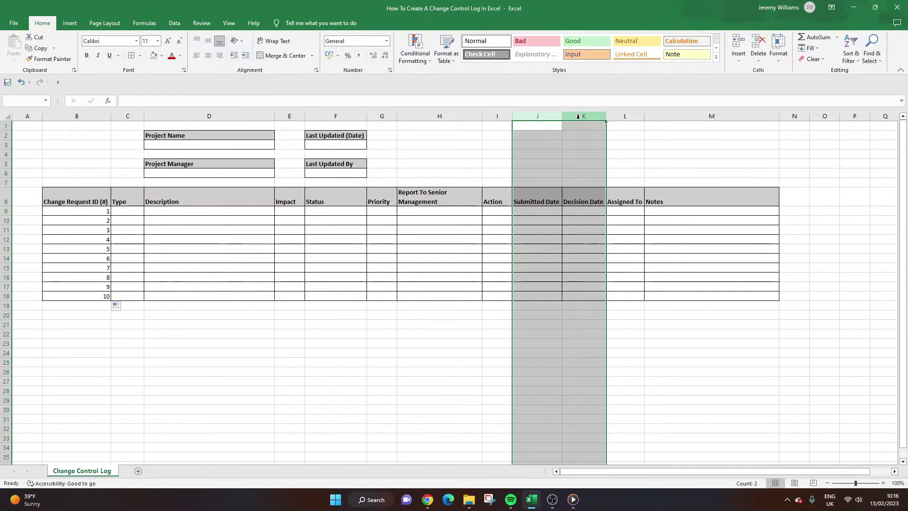
right_click(570, 115)
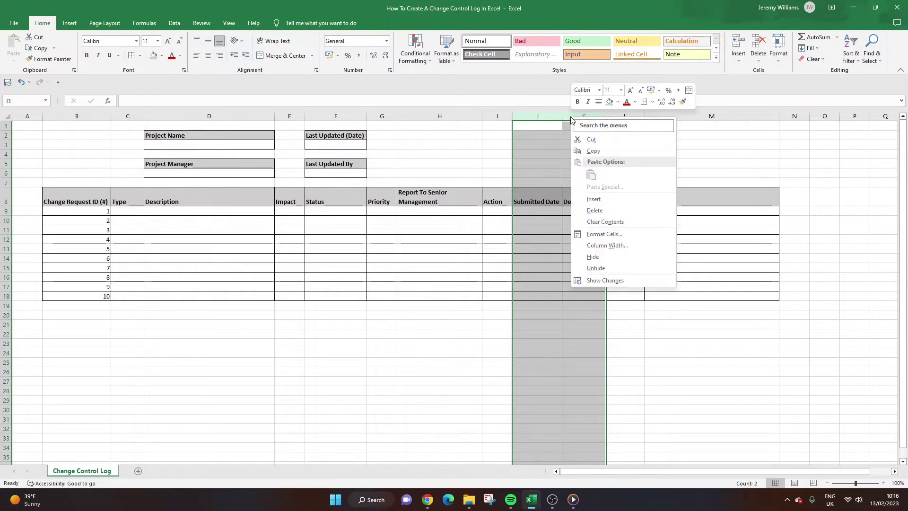
click(621, 234)
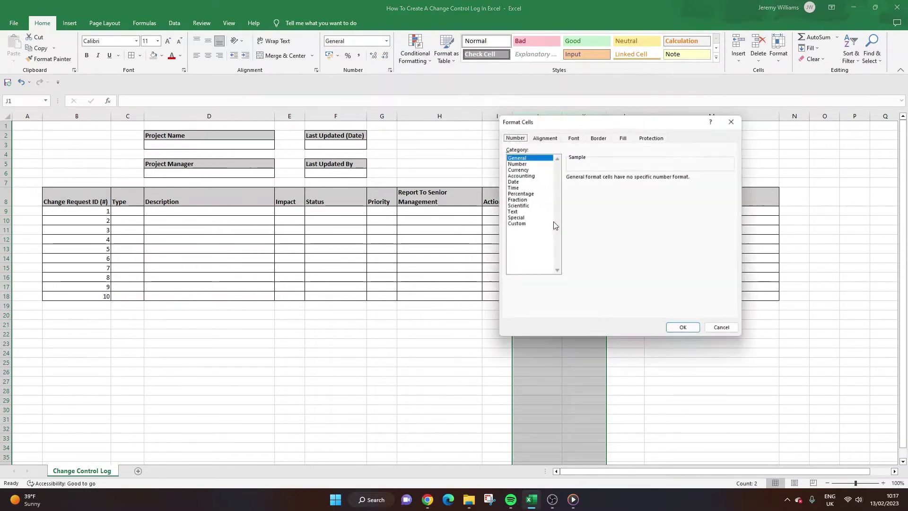
click(511, 181)
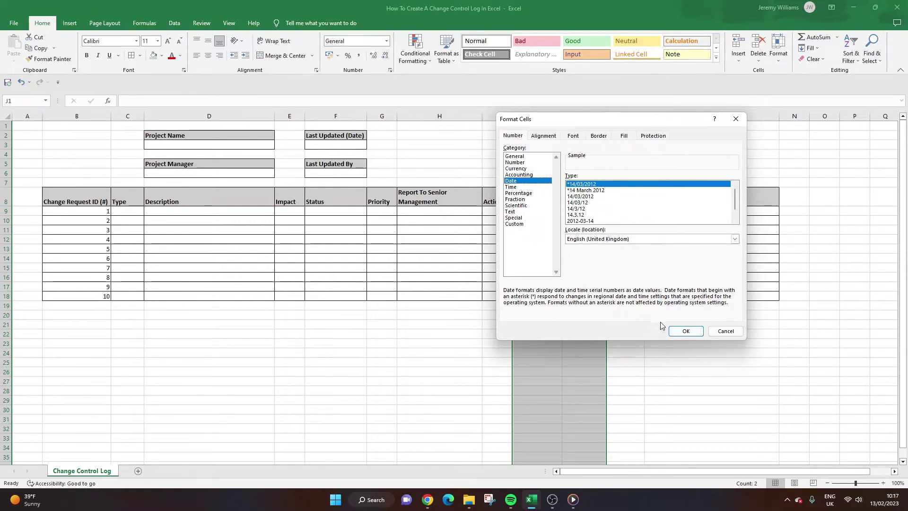
click(685, 331)
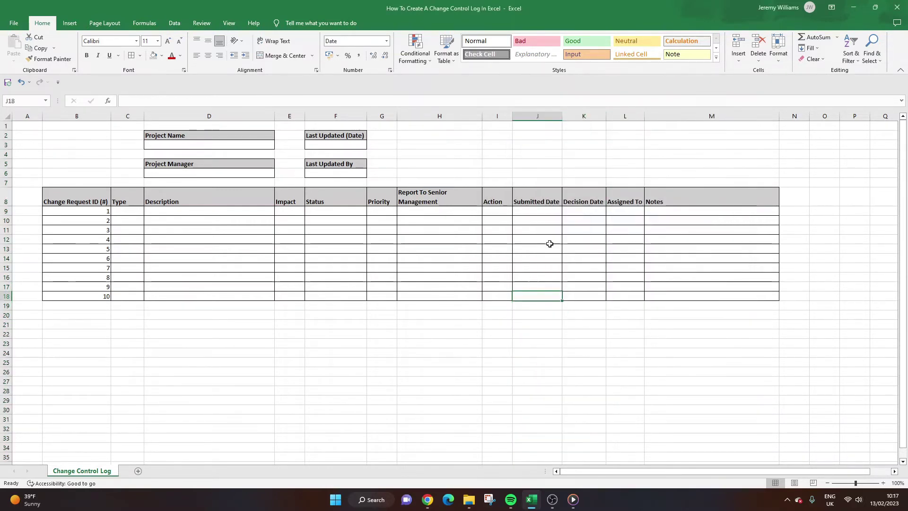
Test the format with the date 13/02/2023 in J9, then clear it.
click(545, 211)
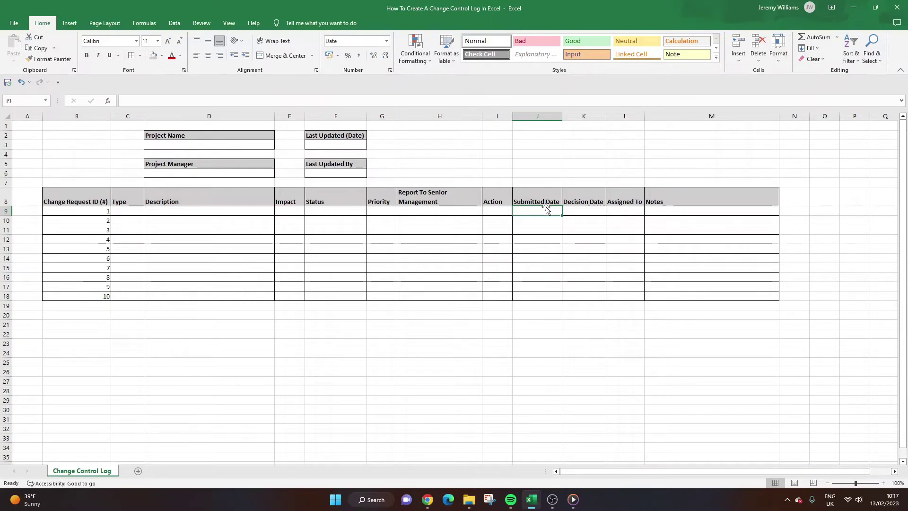
text(13)
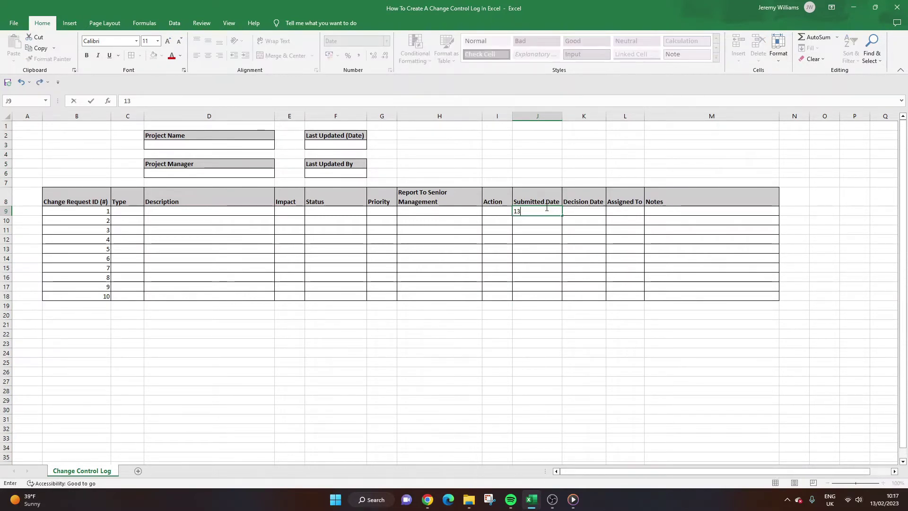
text(/02/2023)
key(Return)
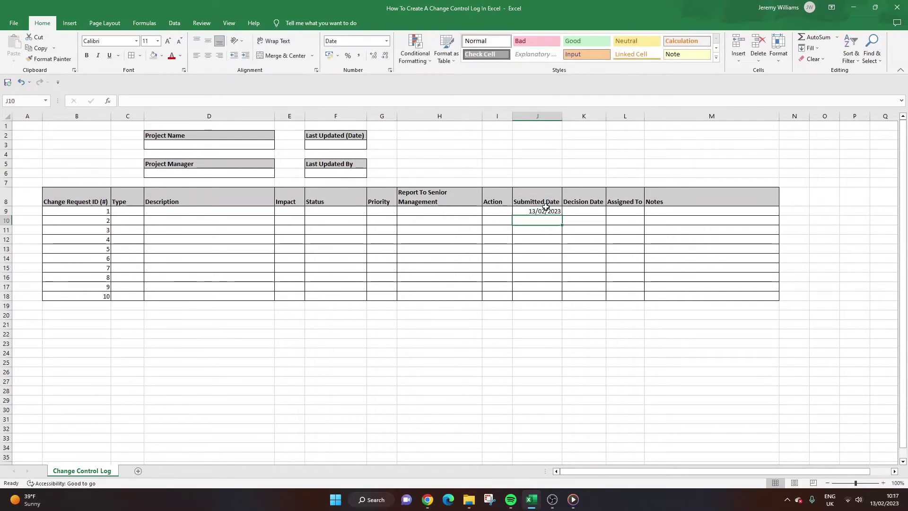
click(539, 211)
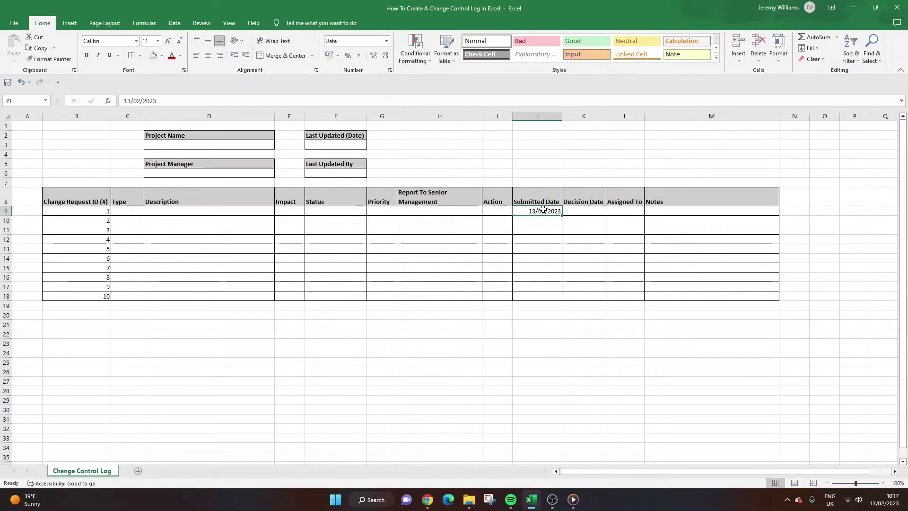
key(Delete)
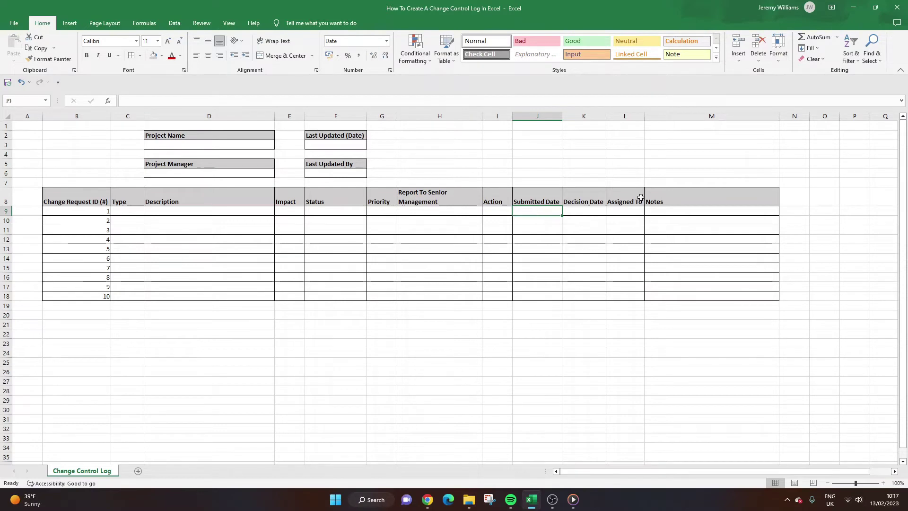
Widen the Assigned To column slightly and enter a bold Key label in O2.
drag(644, 119, 651, 120)
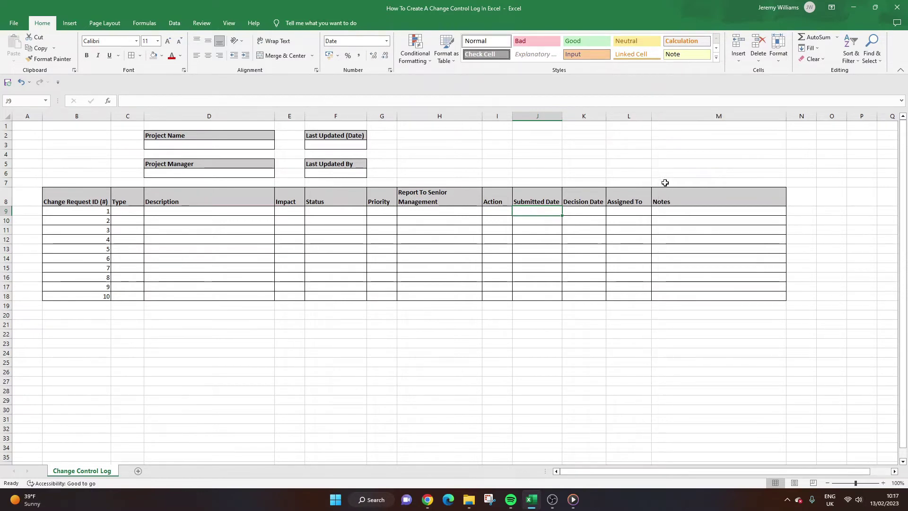
drag(98, 334, 164, 378)
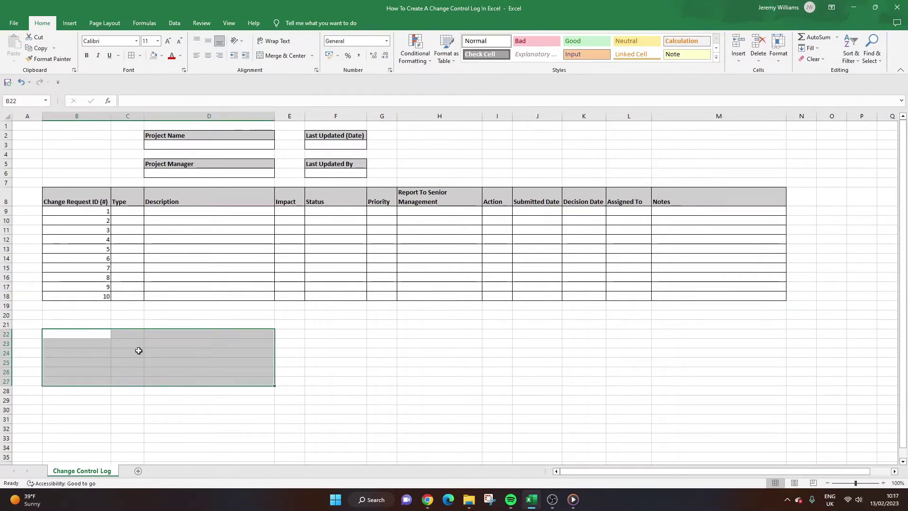
click(89, 339)
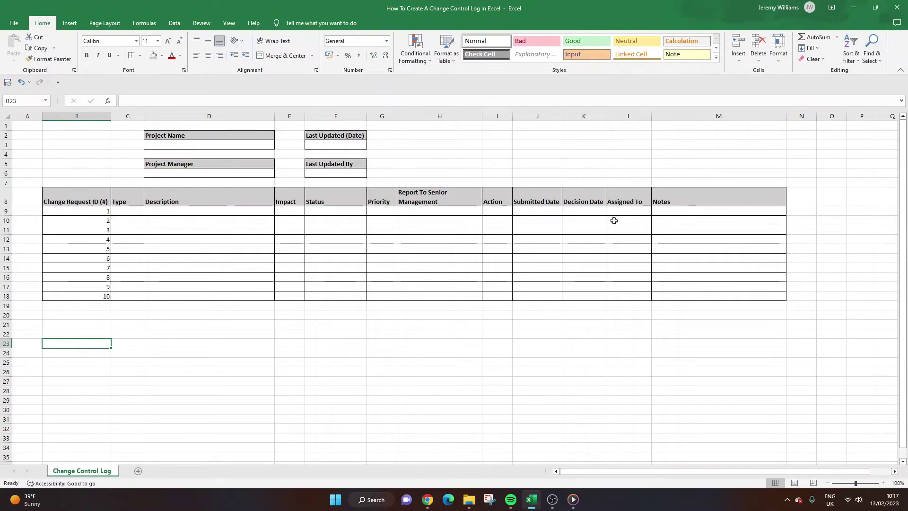
click(784, 168)
key(Right)
key(Right)
key(Right)
key(Right)
key(Right)
key(Right)
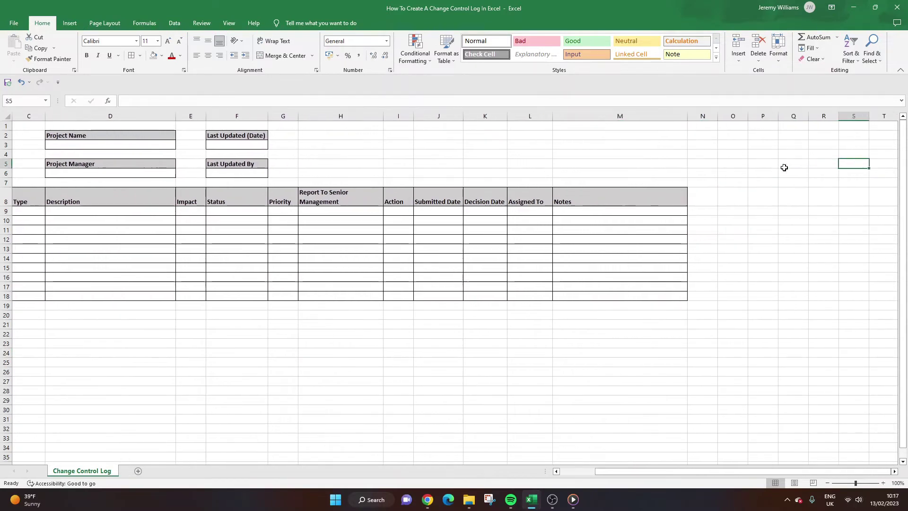
click(726, 136)
text(Key)
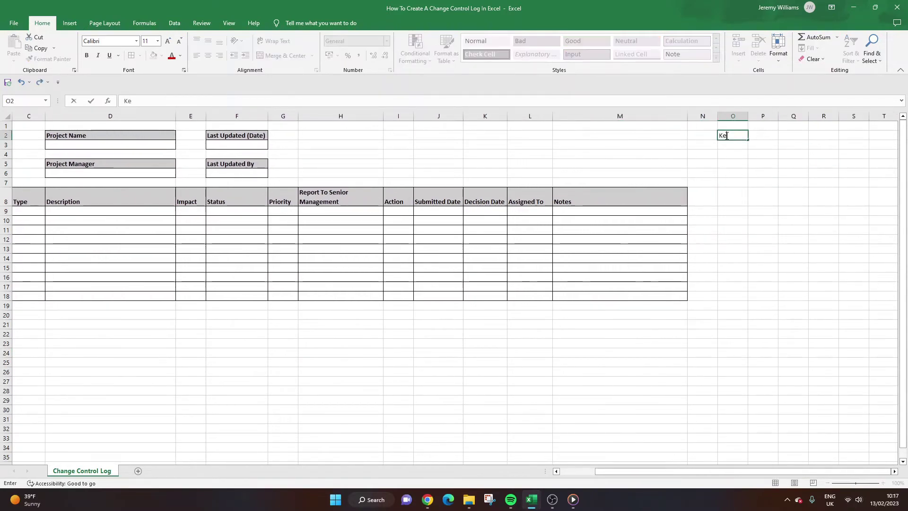
key(Return)
click(725, 137)
key(ctrl+b)
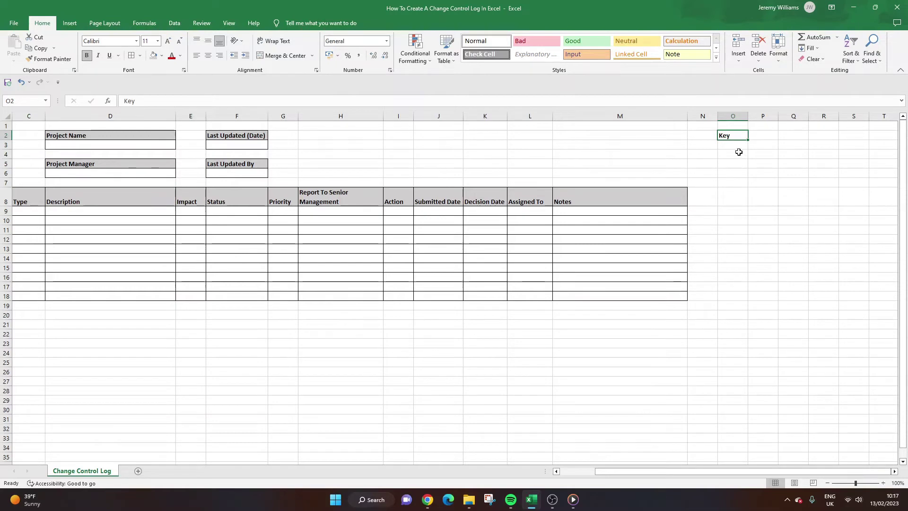
Type the key headings Impact, Status and Priority into O3, P3 and Q3.
click(737, 145)
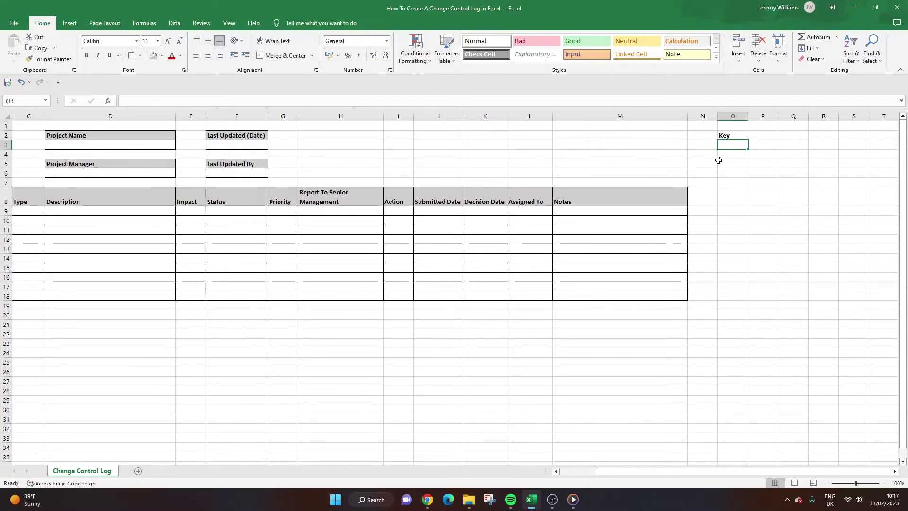
text(Impact)
key(Return)
key(Up)
key(Right)
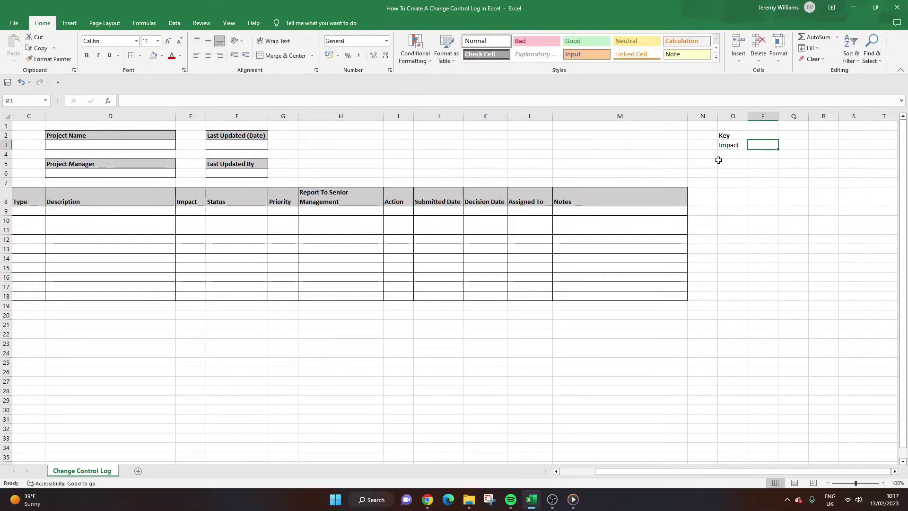
text(Status)
key(Return)
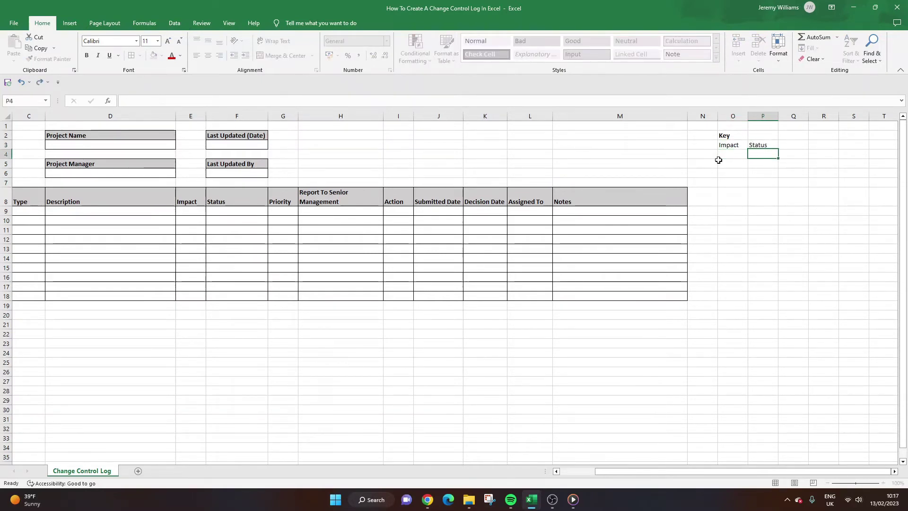
key(Up)
key(Right)
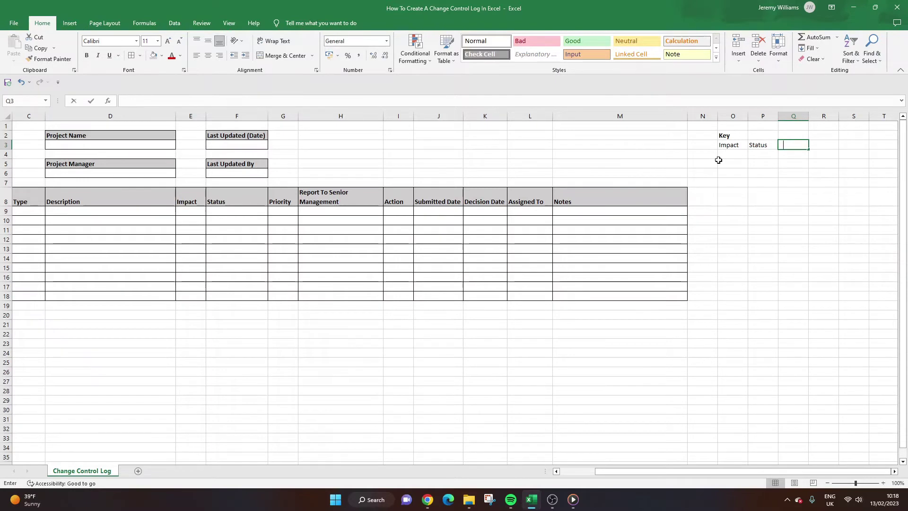
text(Prio)
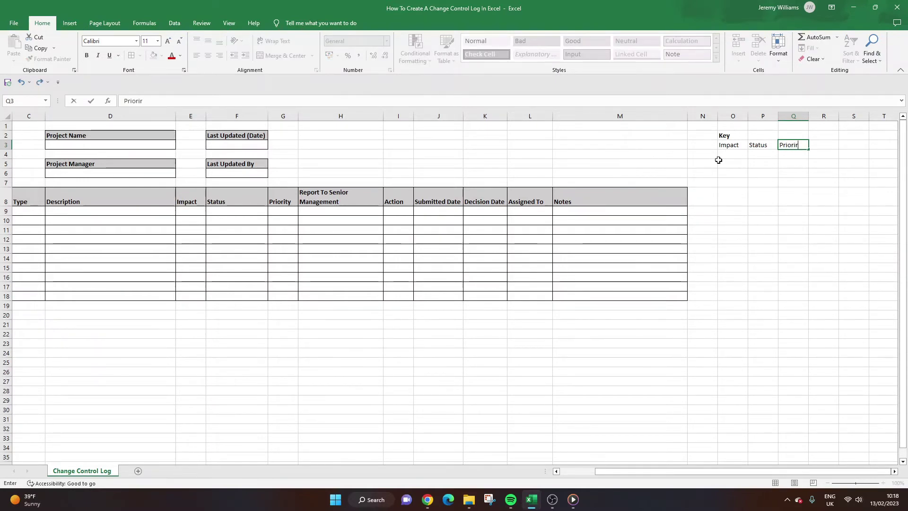
text(rity)
key(Return)
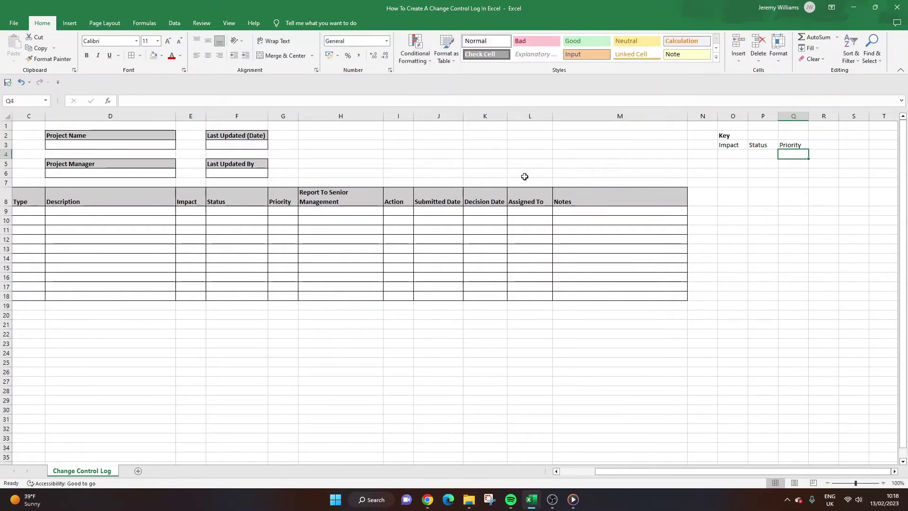
Add RSM in R3 and make the four key headings O3:R3 bold.
click(818, 146)
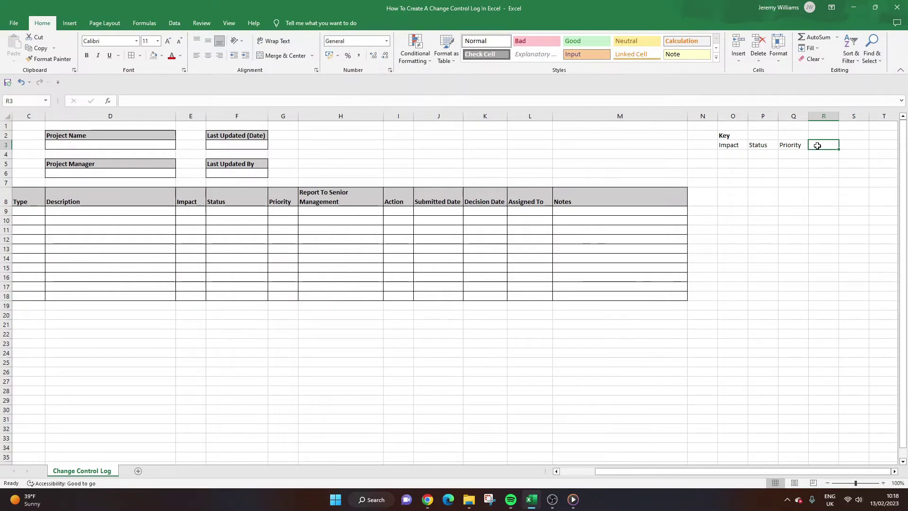
text(RSM)
key(Return)
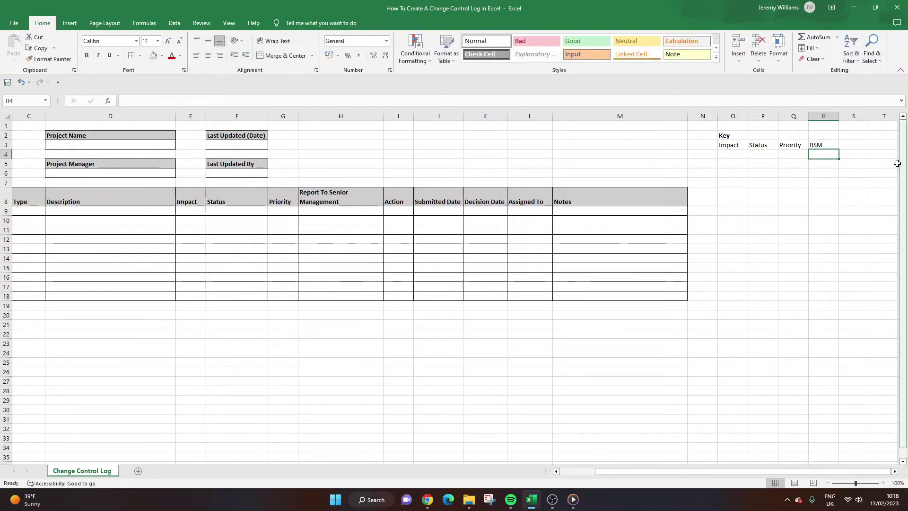
click(829, 145)
text(RS)
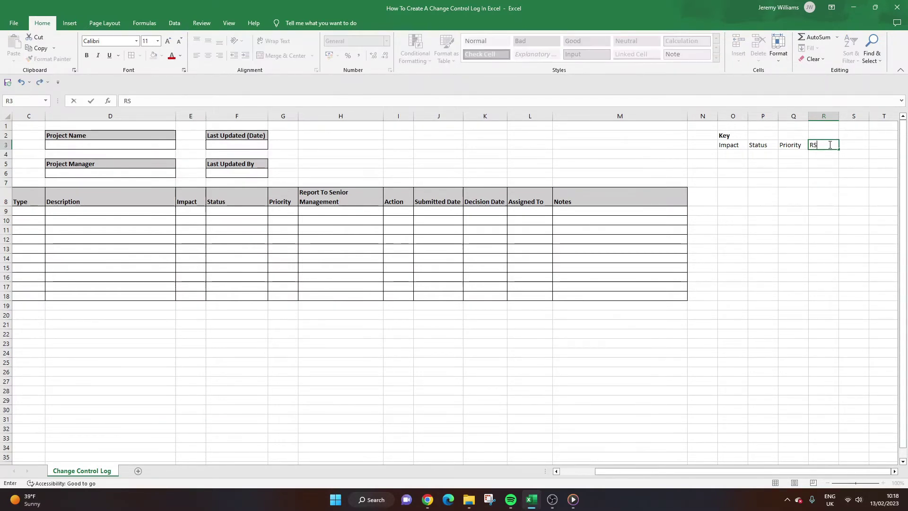
text(M)
key(Return)
drag(825, 145, 731, 144)
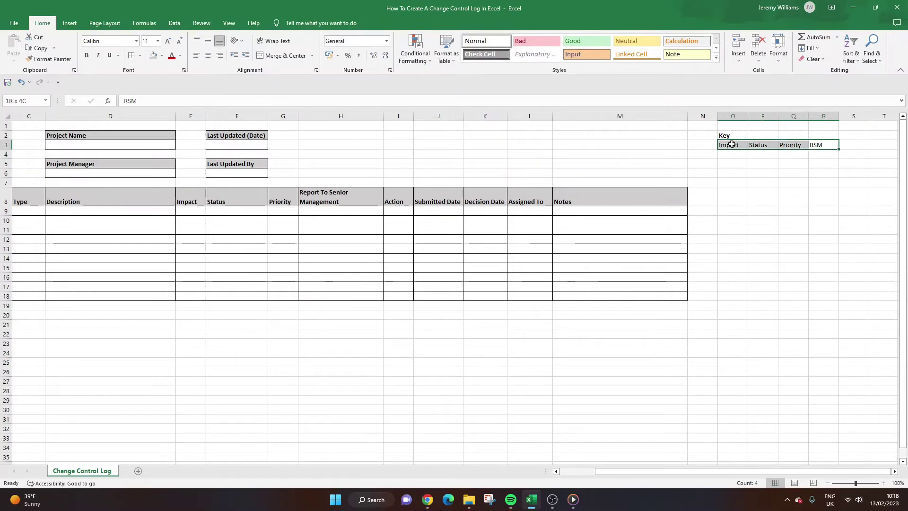
click(86, 55)
click(820, 146)
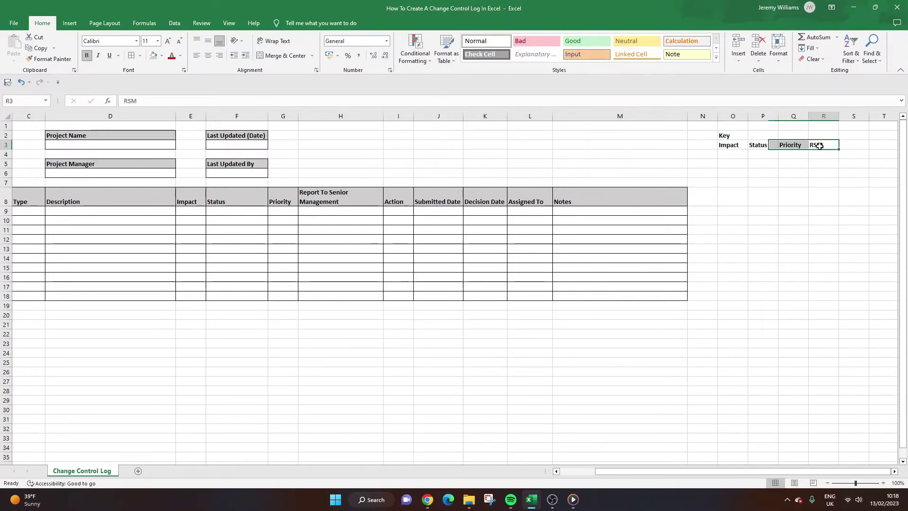
click(728, 147)
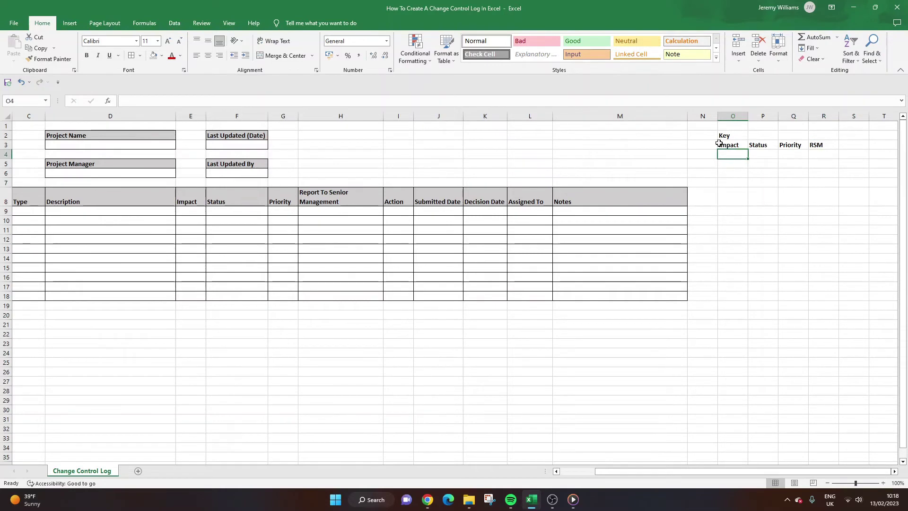
click(728, 137)
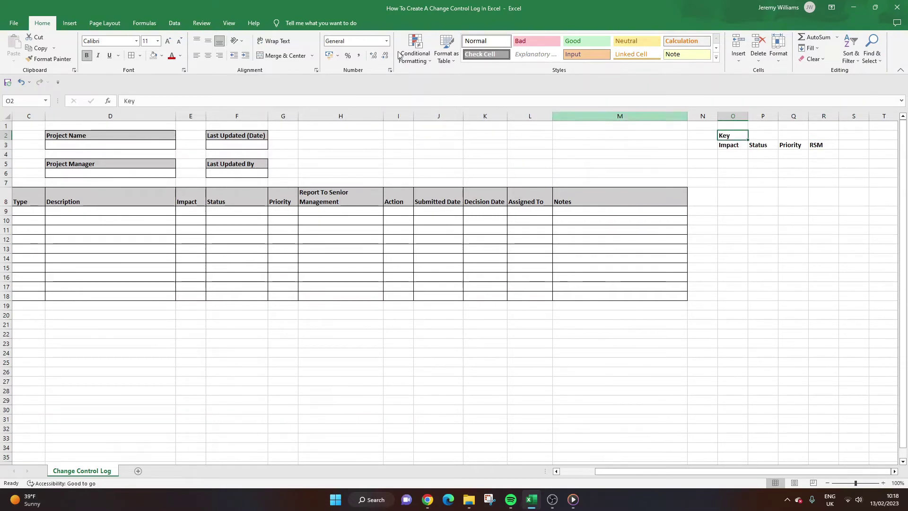
Shade the Key label O2 and the headings O3:R3 grey.
click(153, 56)
drag(719, 150, 833, 147)
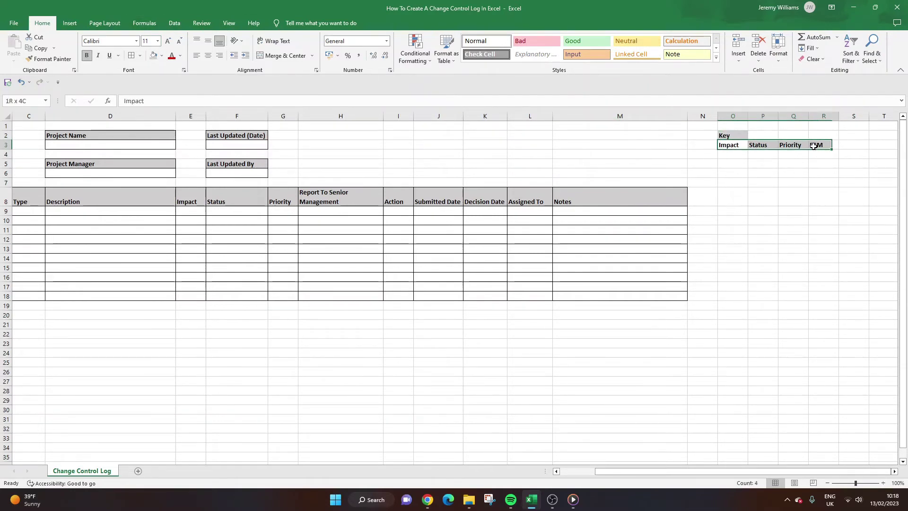
click(153, 55)
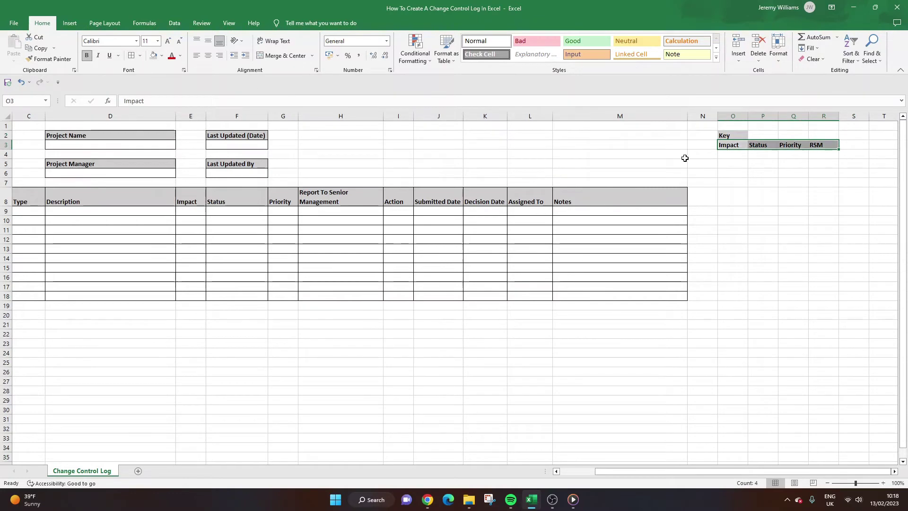
List the Impact options Scope, Budget, Time and Quality in O4:O7.
click(741, 156)
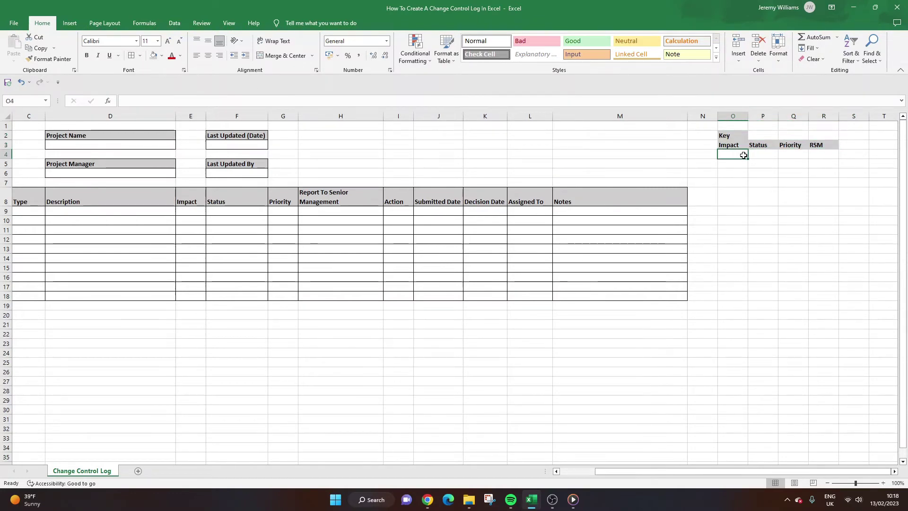
text(Scope)
key(Return)
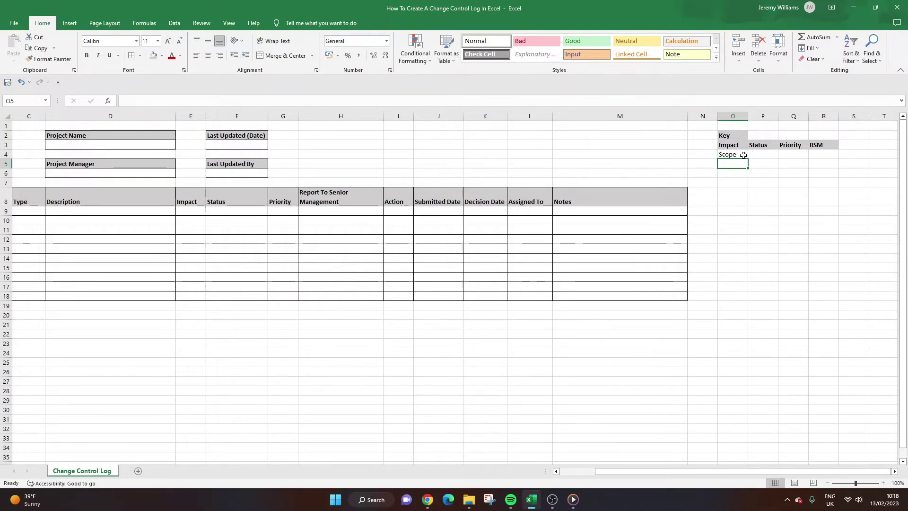
text(Budget)
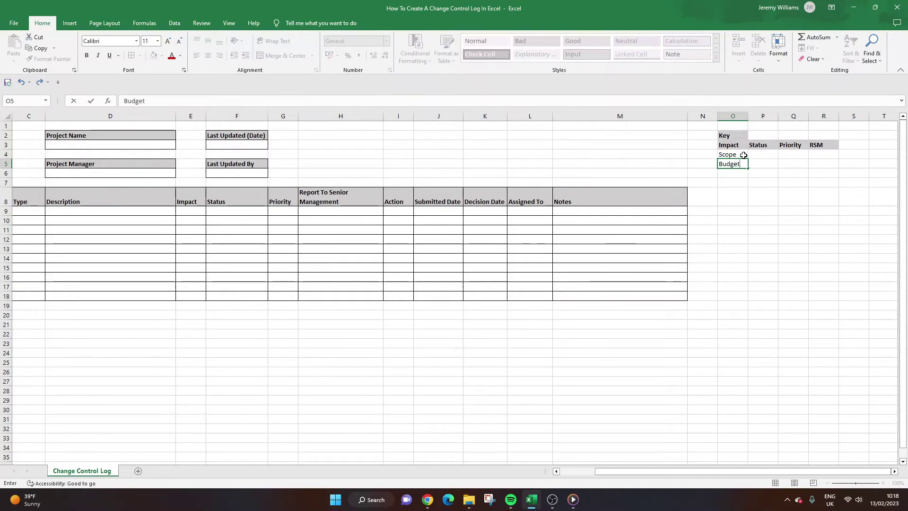
key(Return)
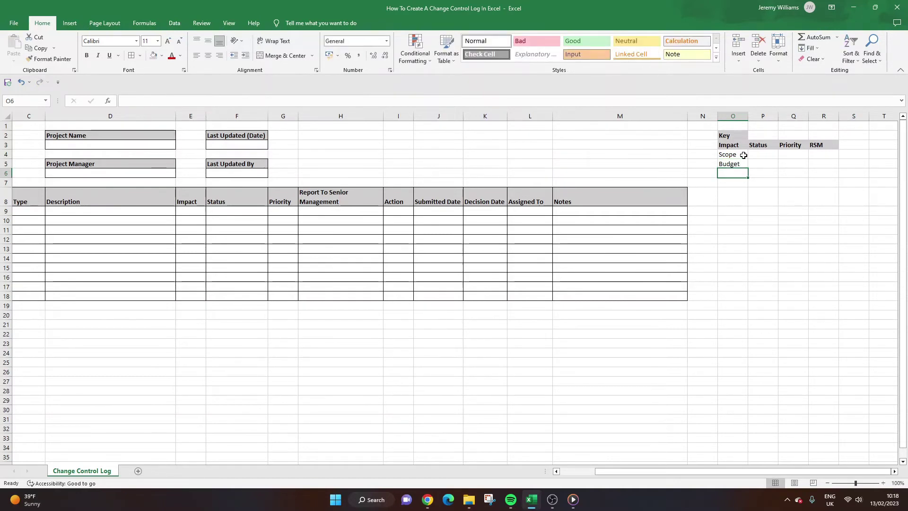
text(Time)
key(Return)
text(Q)
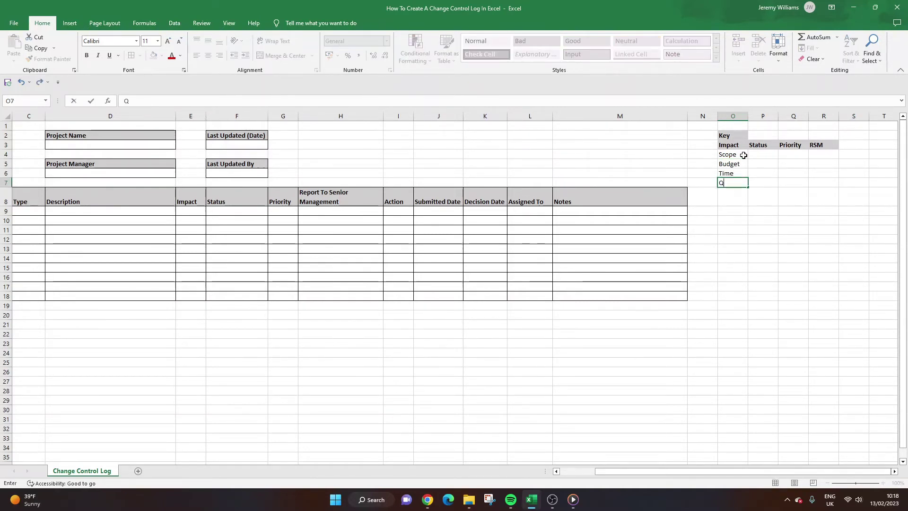
text(uality)
key(Return)
Apply All Borders to the Impact column O2:O7.
drag(742, 155, 741, 182)
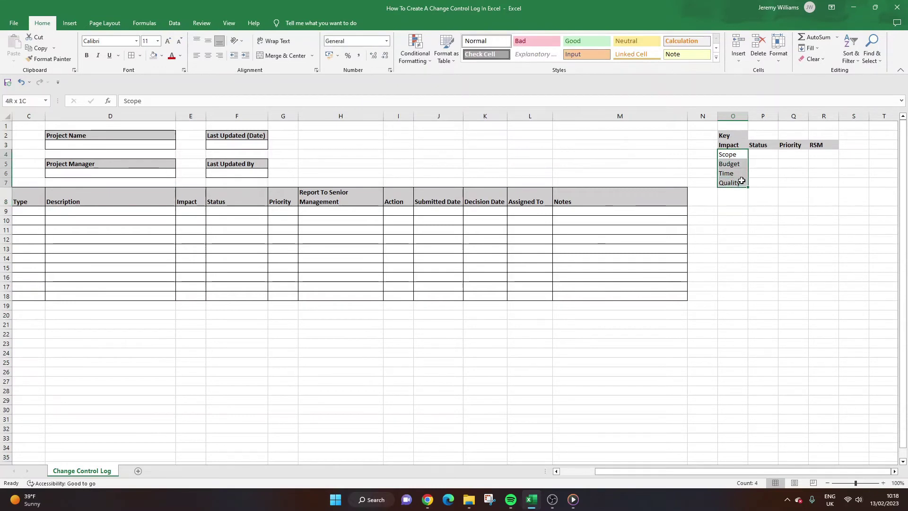
drag(735, 145, 733, 183)
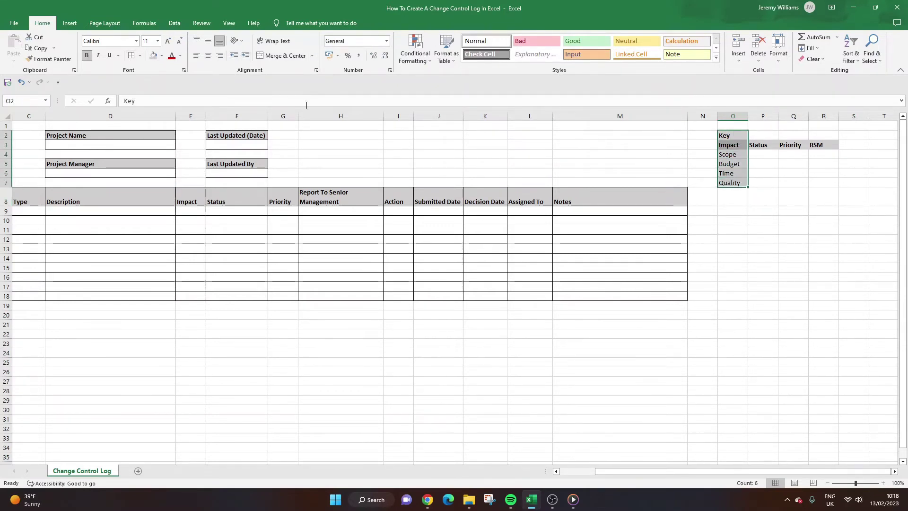
click(131, 56)
click(762, 154)
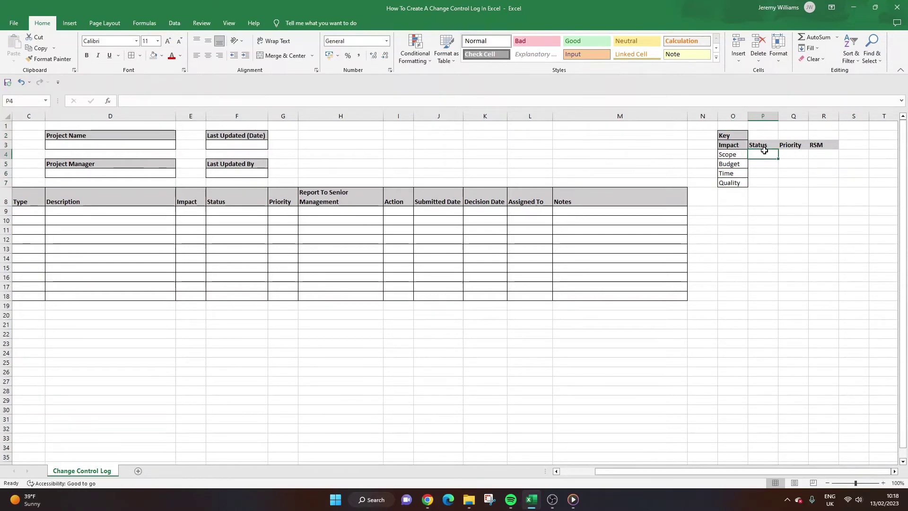
drag(762, 146, 818, 145)
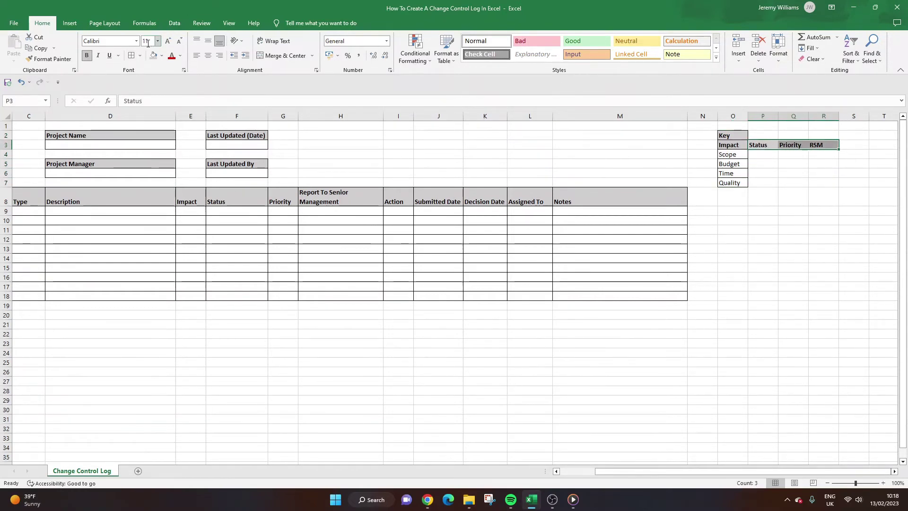
Border the remaining key headings and list Open, Work In Progress, Accepted, Rejected, Deferred in P4:P8.
click(131, 56)
click(753, 153)
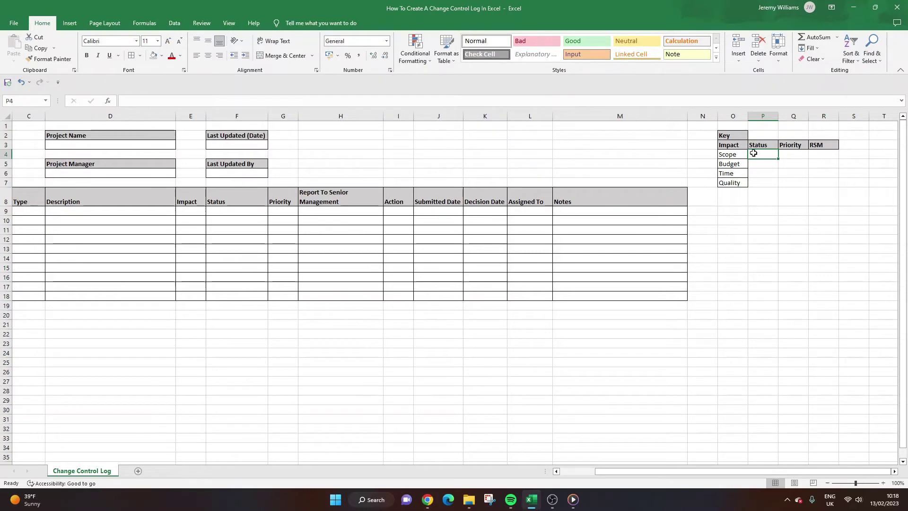
text(Open)
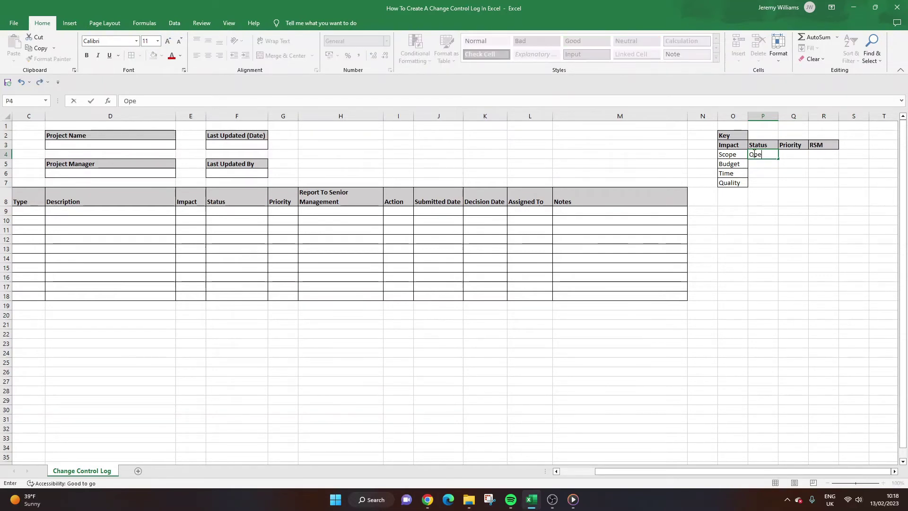
key(Return)
text(Work In Pro)
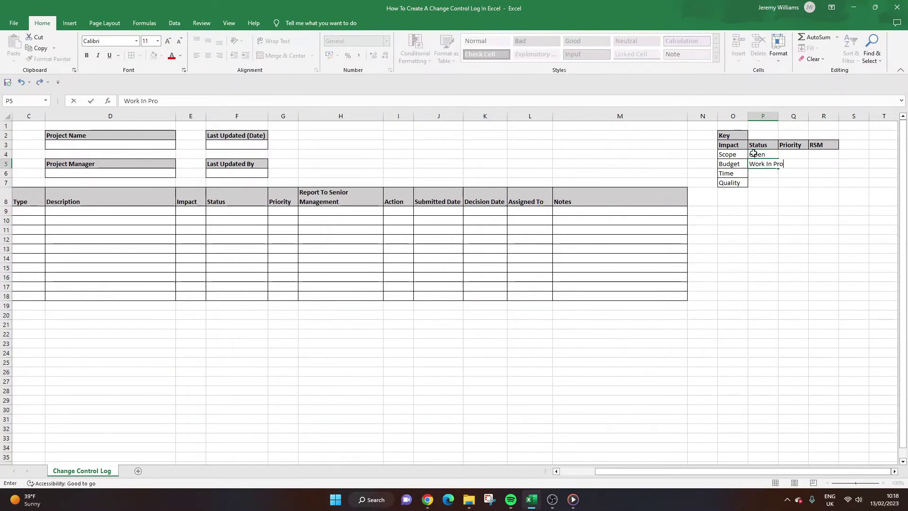
text(gress)
key(Return)
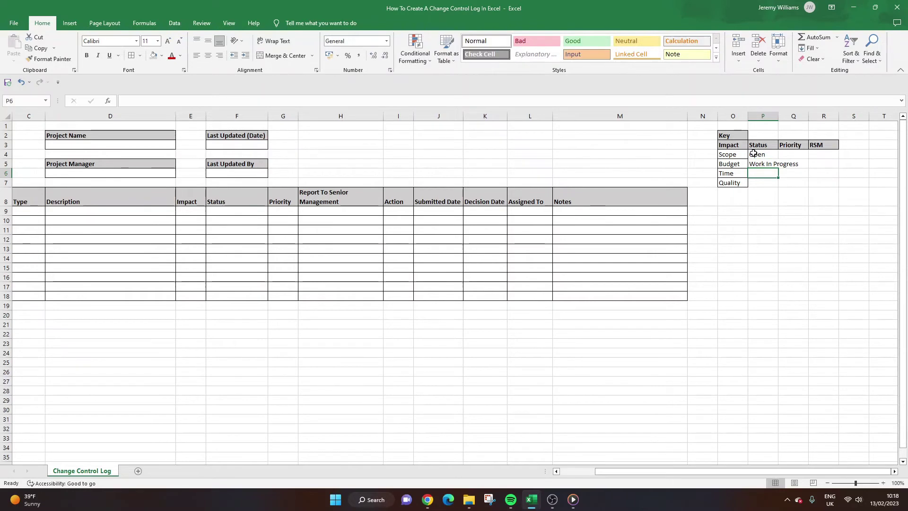
text(Acc)
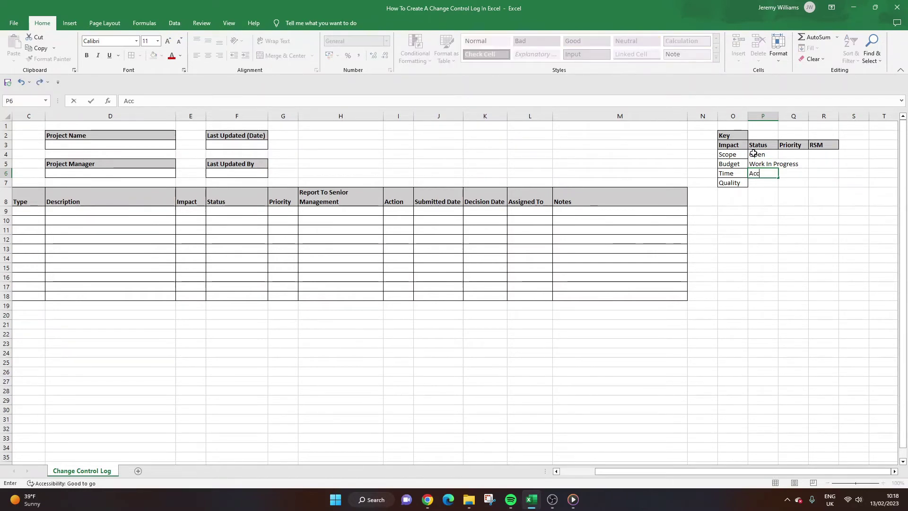
text(epted)
key(Return)
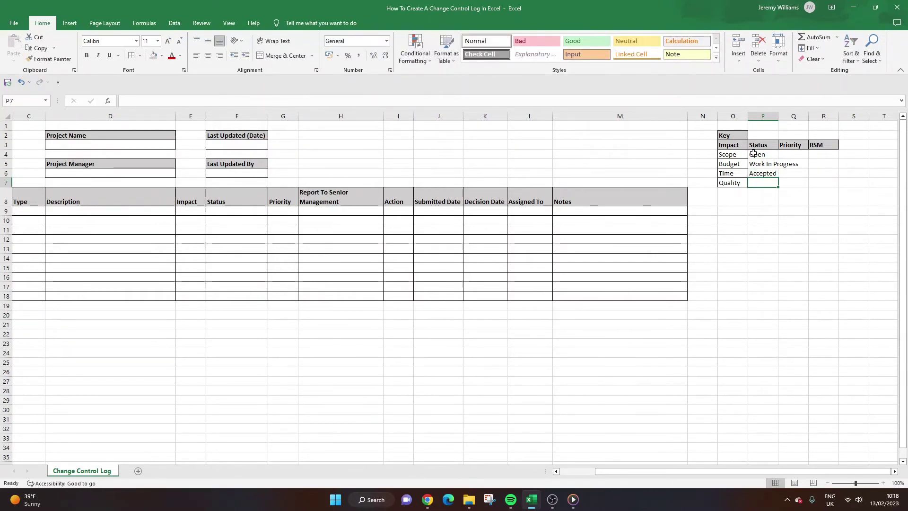
text(Rejecte)
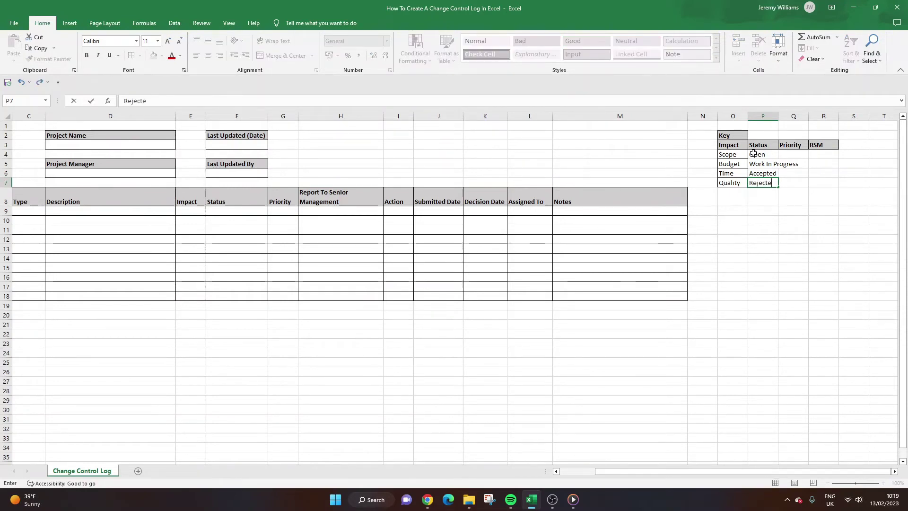
text(d)
key(Return)
text(Deferred)
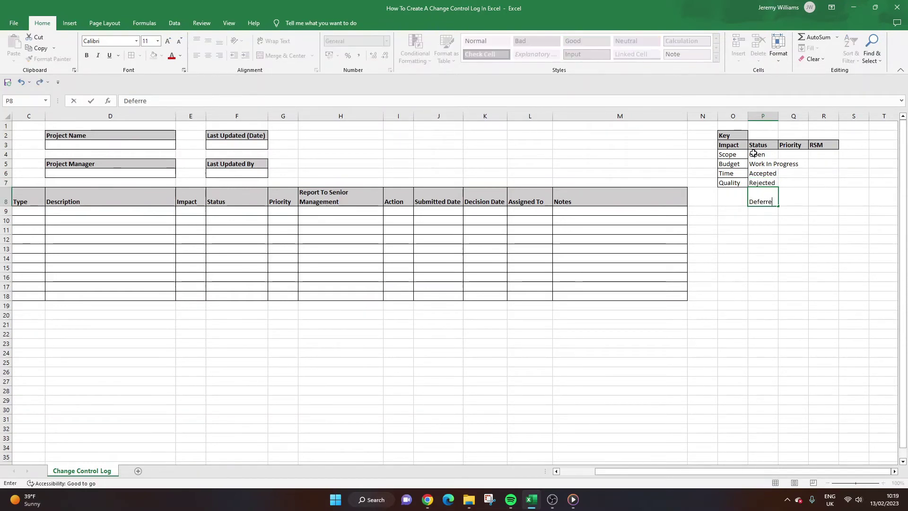
key(Return)
Apply All Borders to the Status list P3:P8 and widen the Priority column.
drag(757, 145, 764, 203)
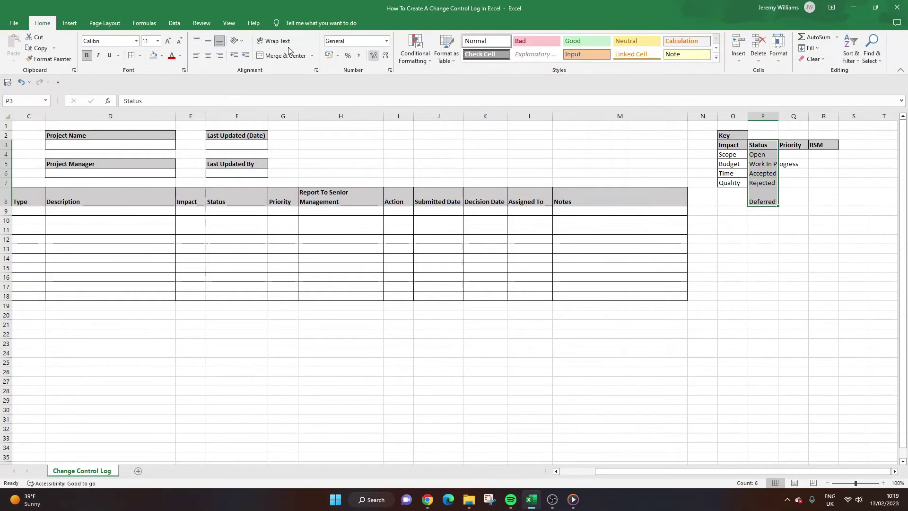
click(131, 55)
click(769, 203)
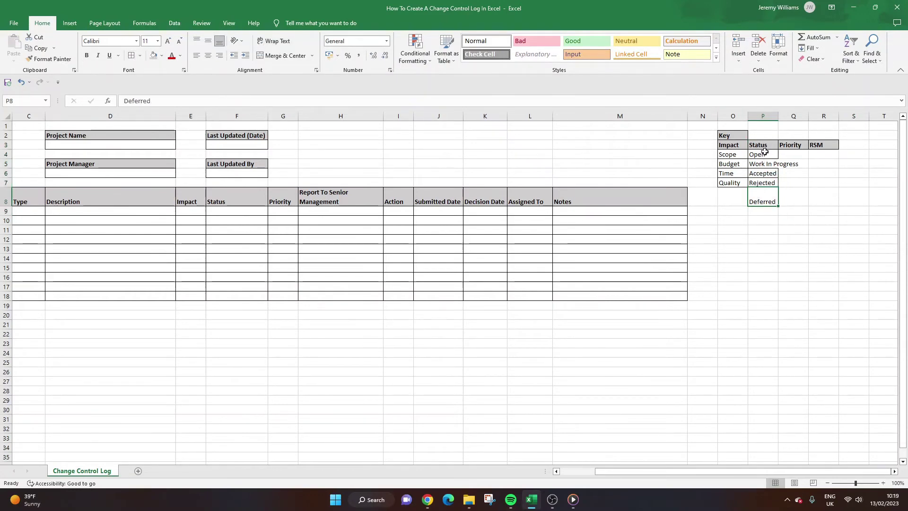
click(785, 145)
drag(808, 116, 850, 116)
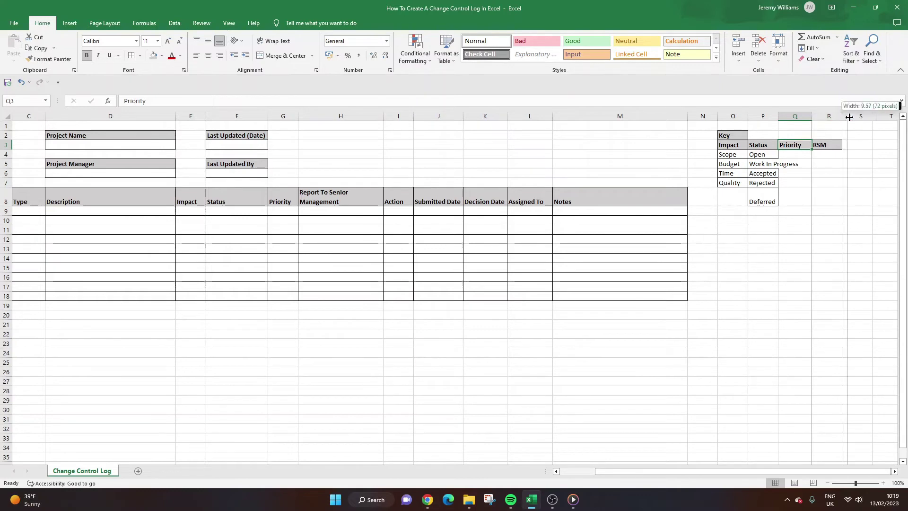
Widen column P, list Low, Medium, High, Business Critical in Q4:Q7, and autofit column Q.
click(795, 156)
drag(778, 117, 800, 117)
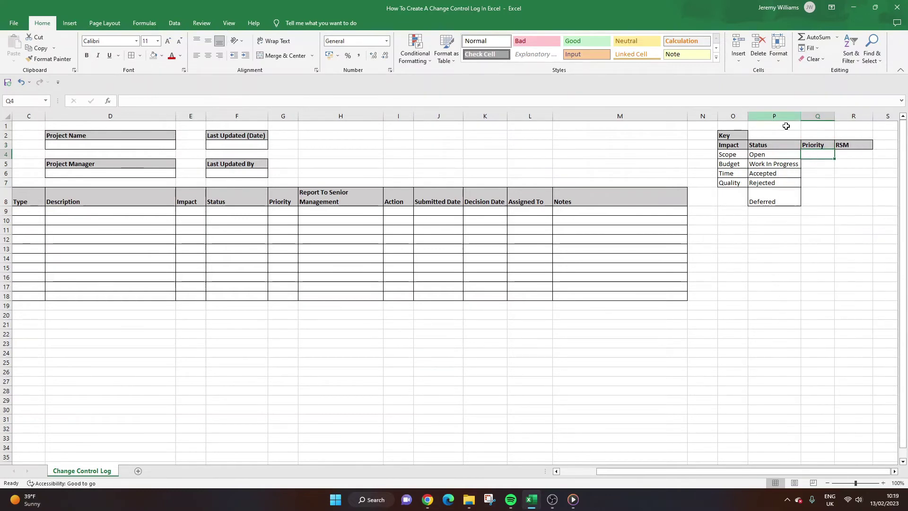
text(Low)
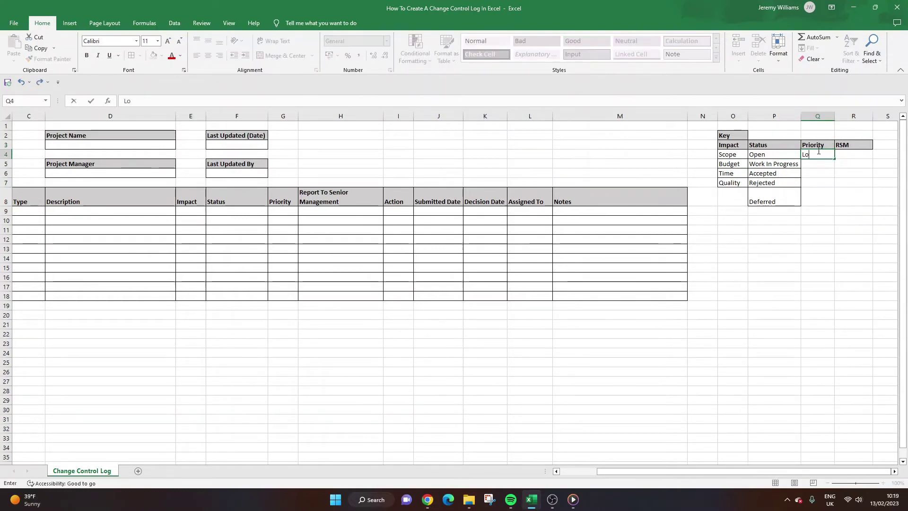
key(Return)
text(Medium)
key(Return)
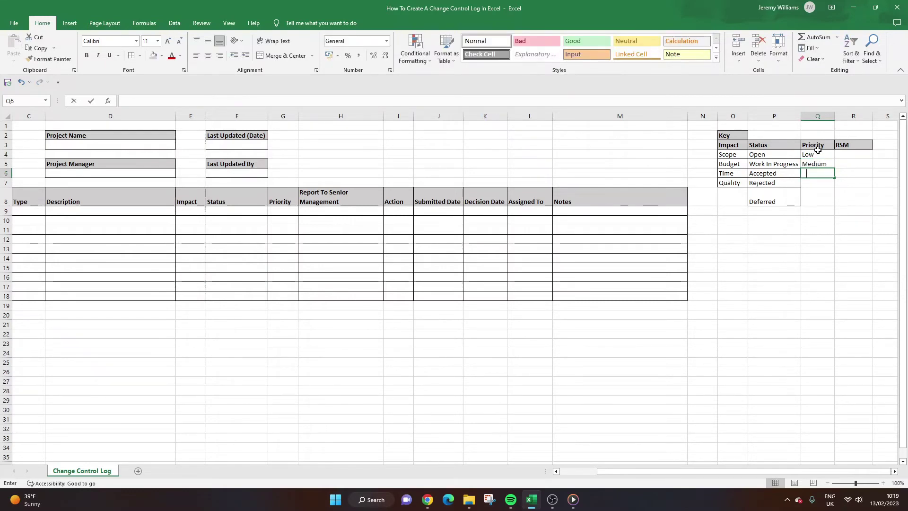
text(High)
key(Return)
text(Busin)
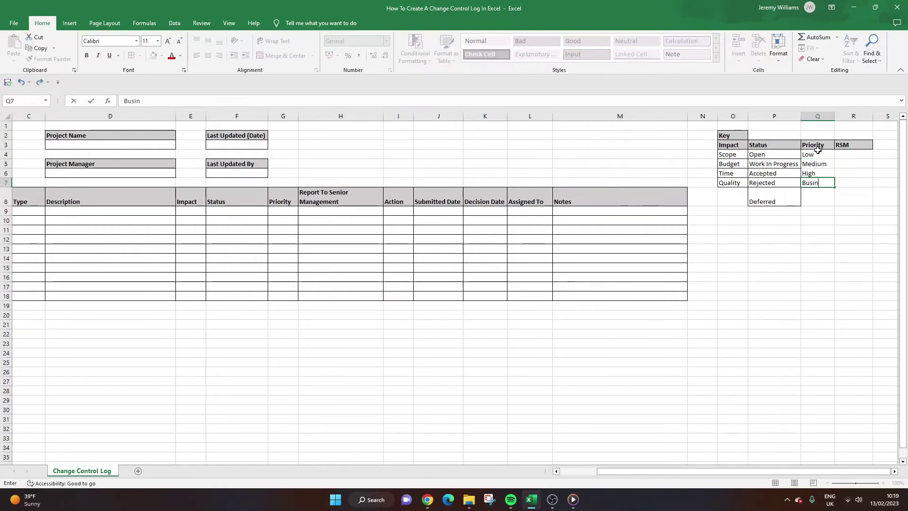
text(ess Critical)
key(Return)
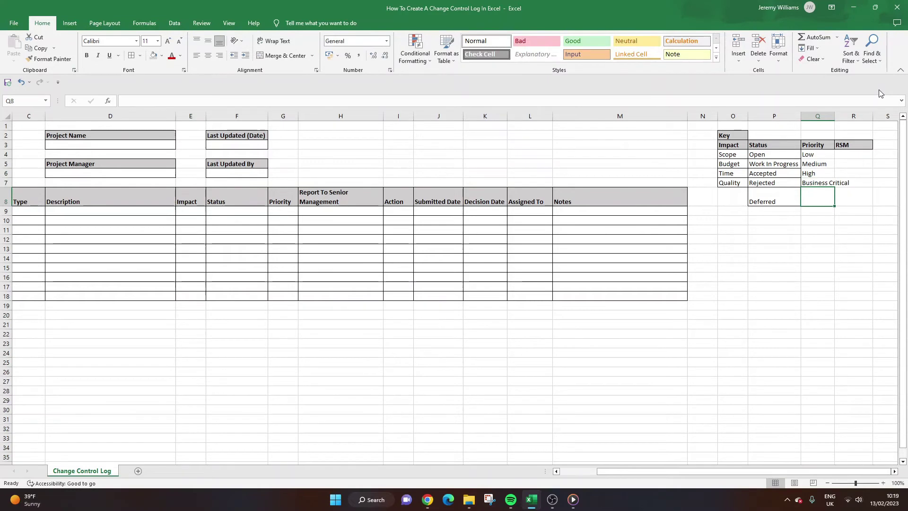
double_click(834, 114)
Enter the RSM options No and Yes in R4:R5.
click(839, 164)
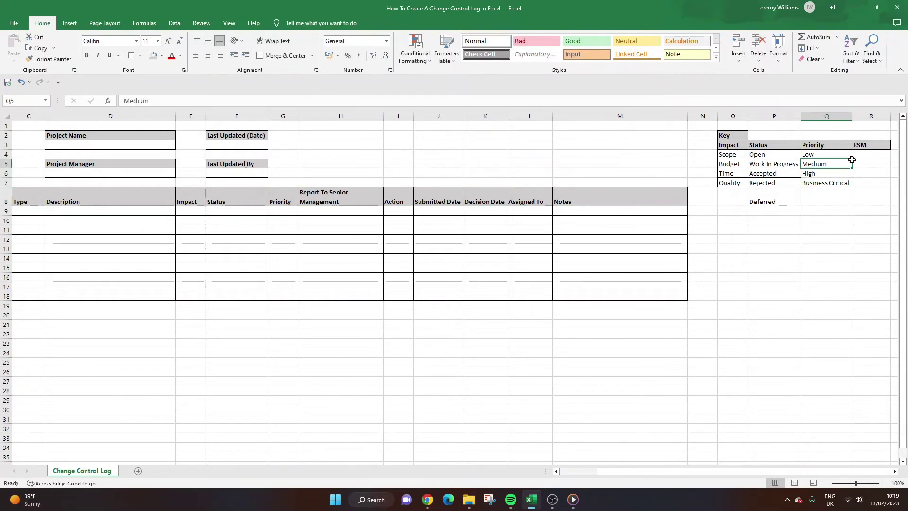
click(860, 156)
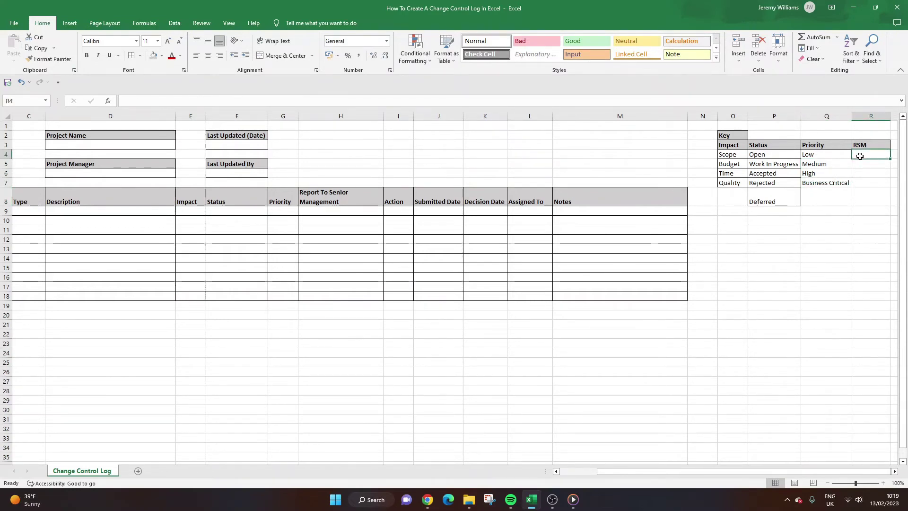
text(No)
key(Return)
text(Yes)
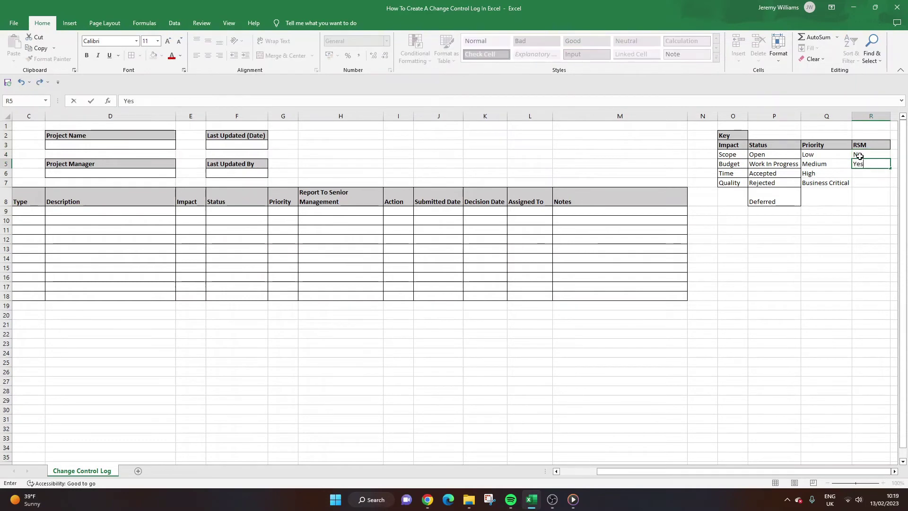
key(Return)
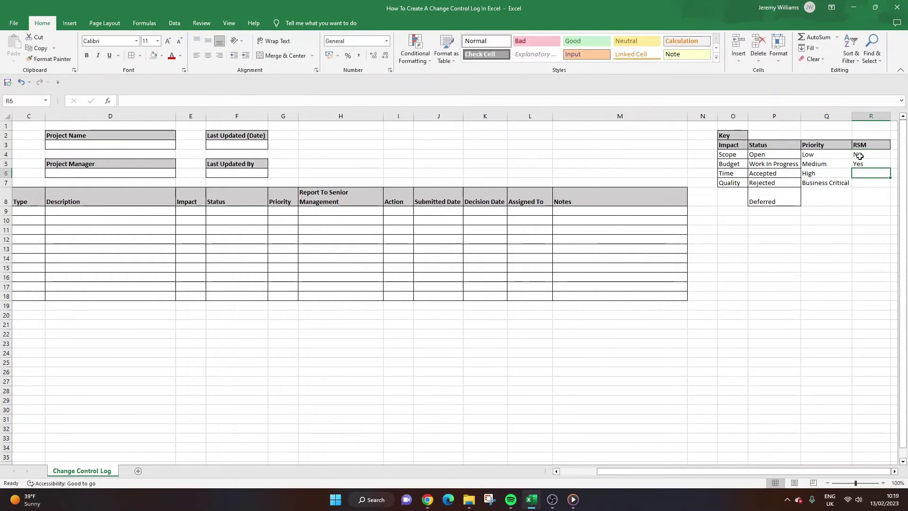
Retitle H8 'Reported To Senior Management' and border the Priority and RSM key lists.
click(307, 199)
click(150, 101)
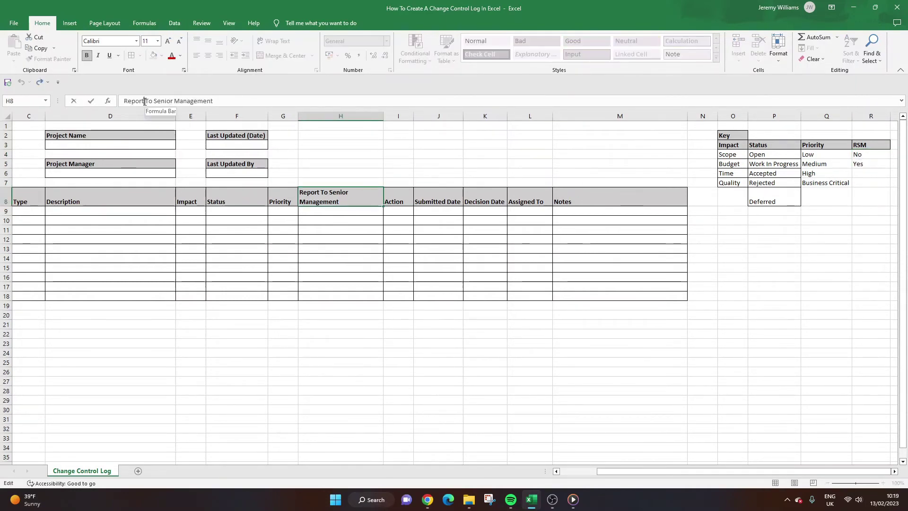
text(ws)
key(BackSpace)
key(BackSpace)
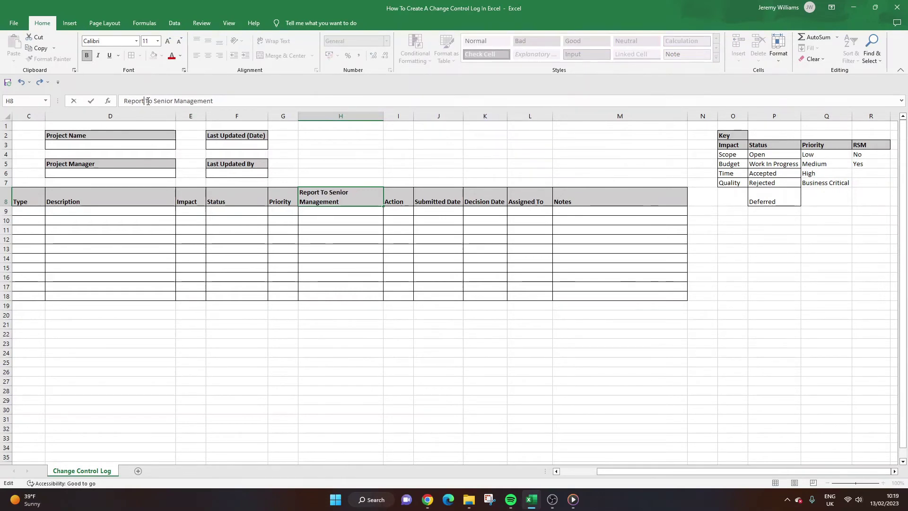
text(ed)
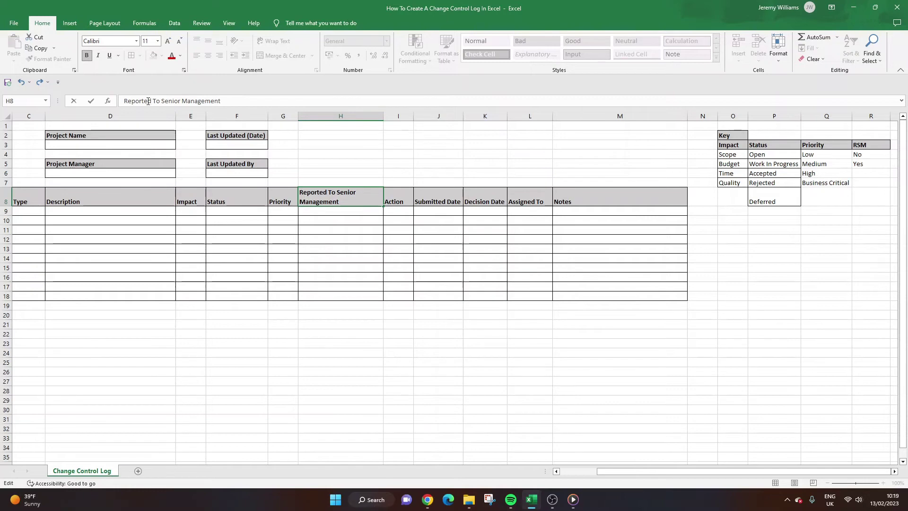
key(BackSpace)
key(BackSpace)
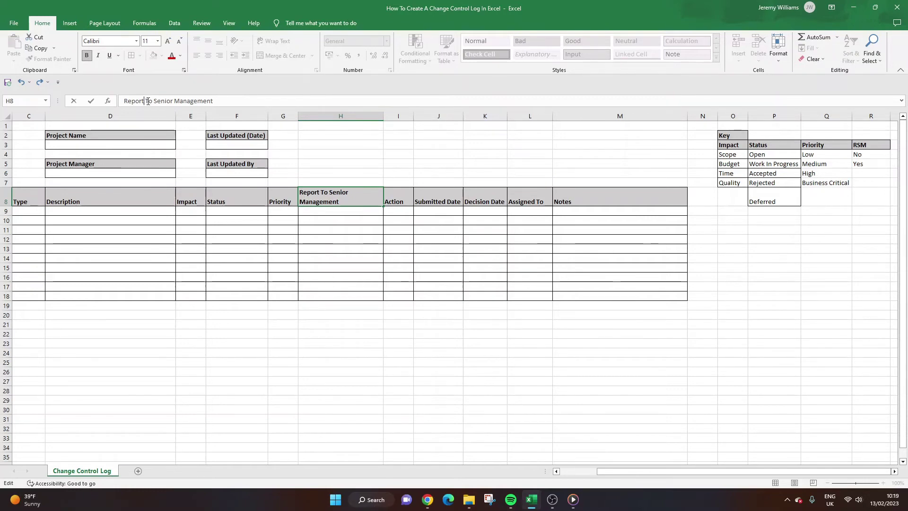
text(ed)
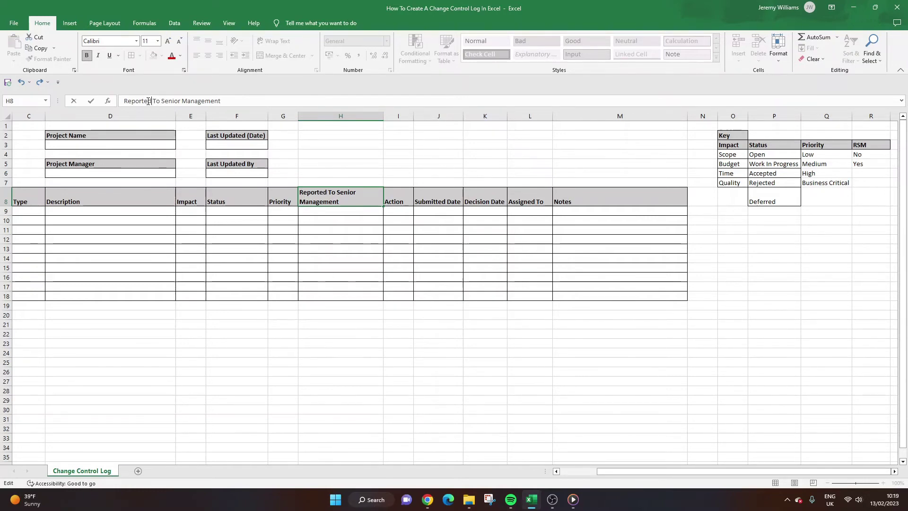
key(Return)
drag(847, 182, 872, 183)
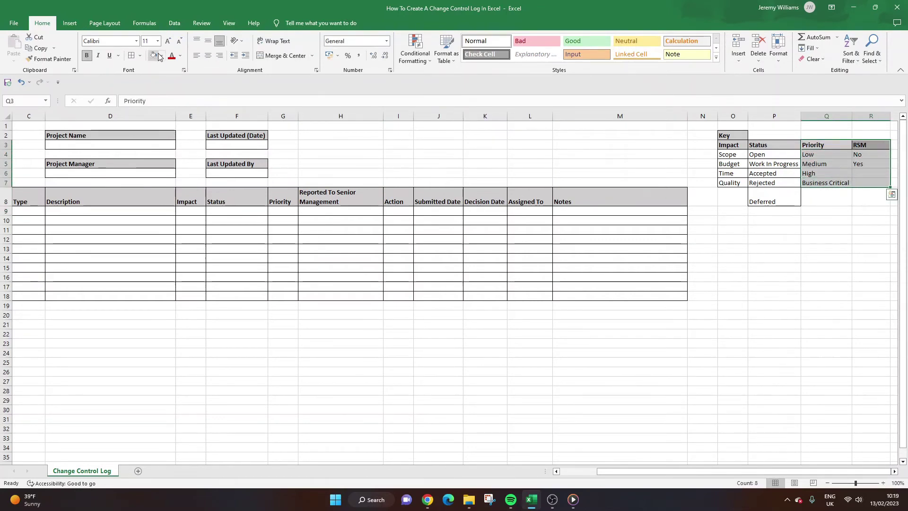
click(757, 258)
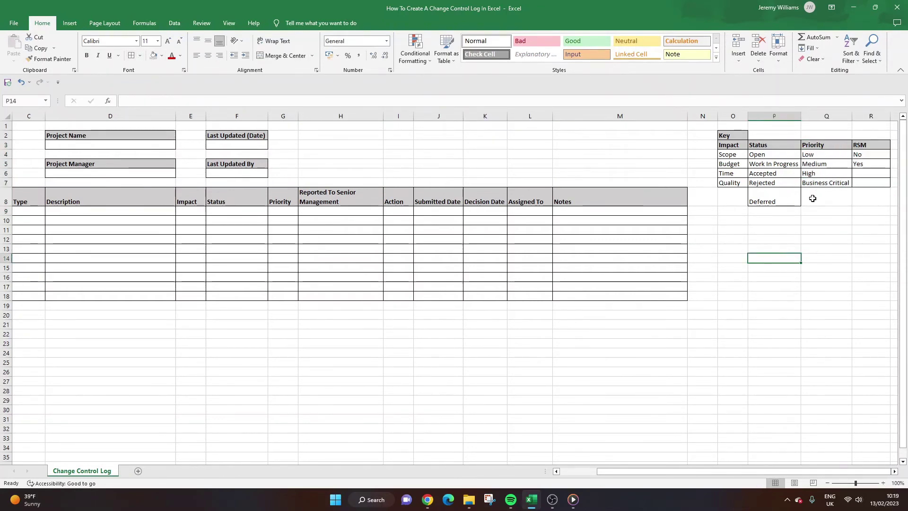
Scroll back left and try selecting Impact cells E9:E15, column E, then E1:E8.
click(409, 352)
drag(603, 471, 567, 471)
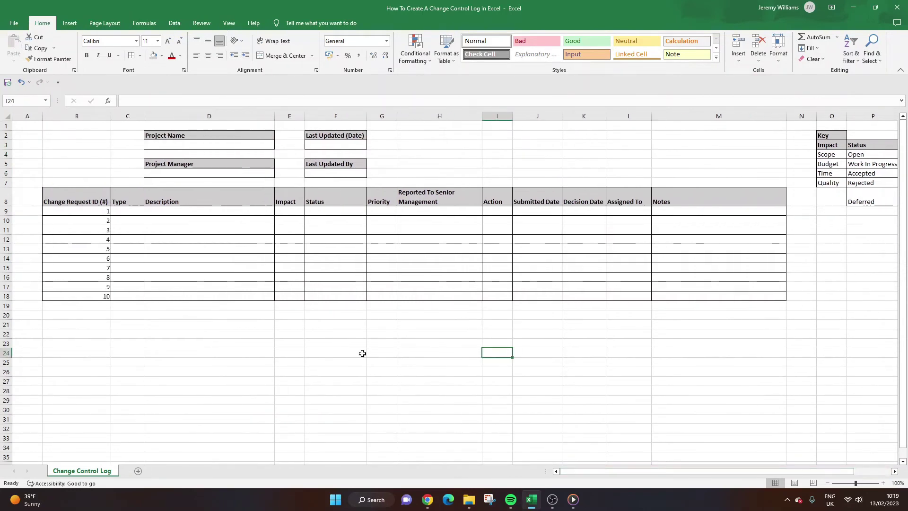
click(331, 325)
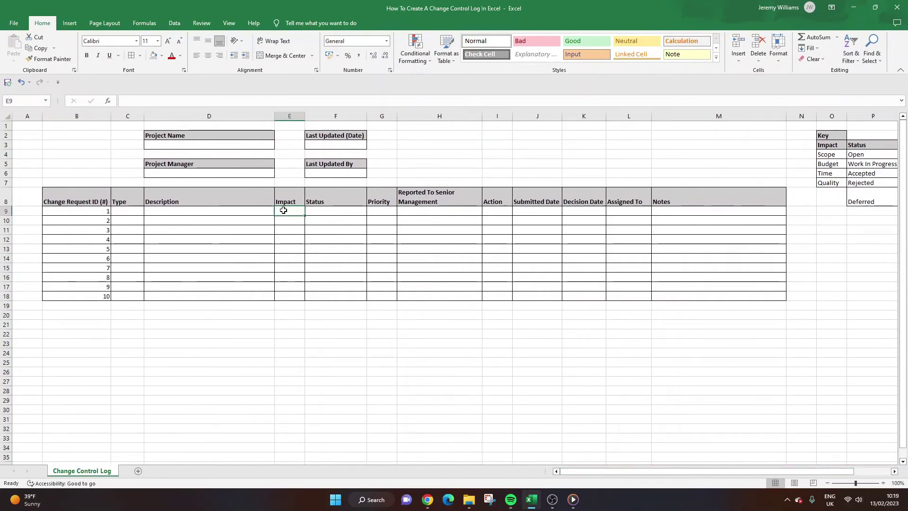
drag(283, 209, 285, 286)
click(286, 115)
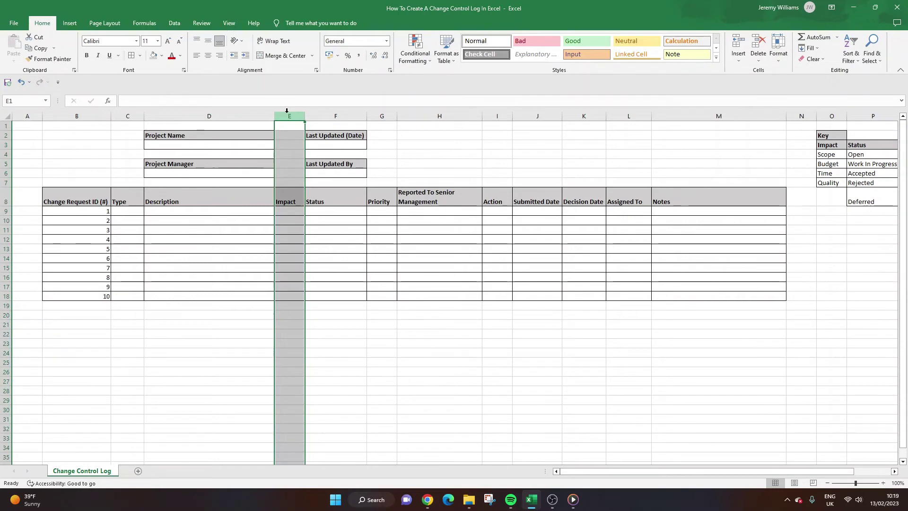
click(289, 129)
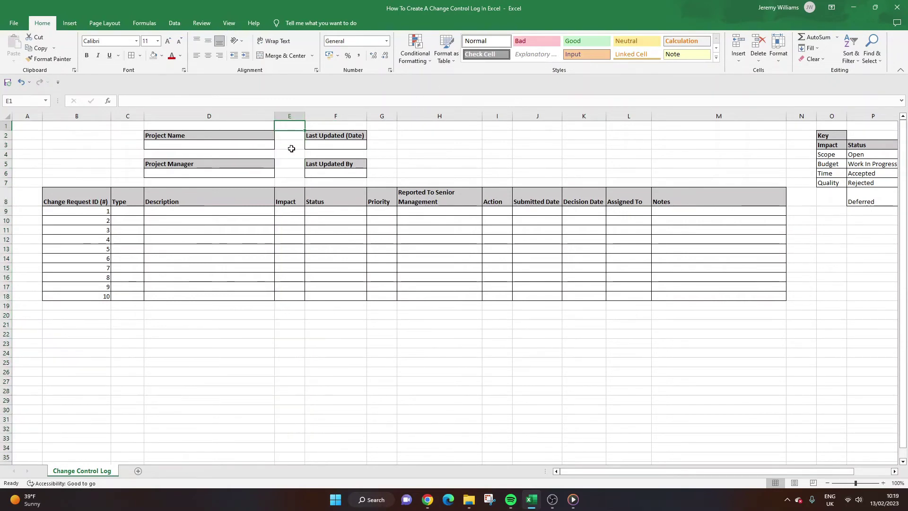
drag(286, 126, 291, 187)
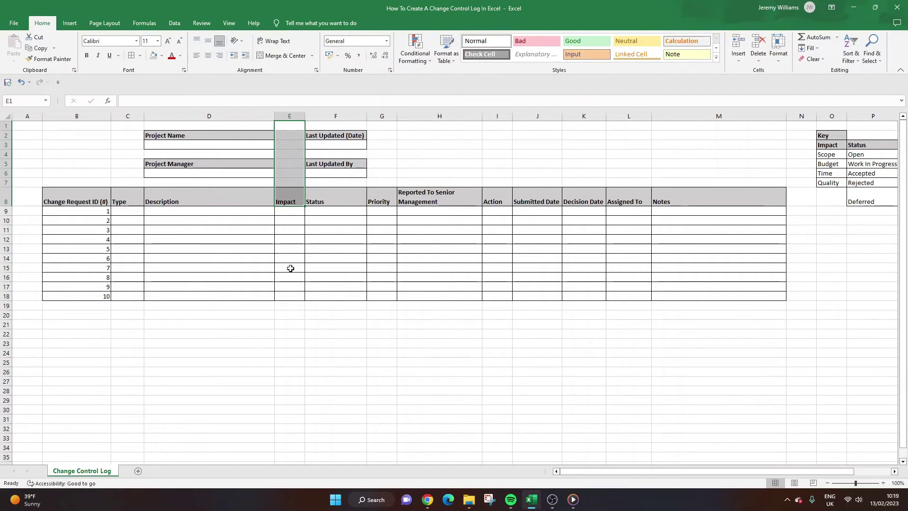
Select the ten Impact entry cells E9:E18, then the entire column E.
click(290, 265)
click(289, 213)
drag(289, 213, 293, 296)
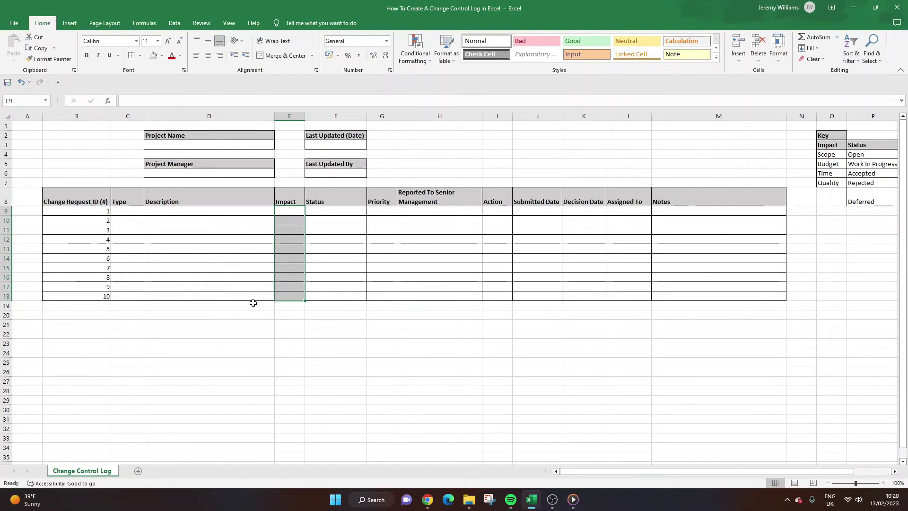
drag(282, 304, 292, 282)
click(290, 268)
drag(288, 216, 301, 296)
click(293, 115)
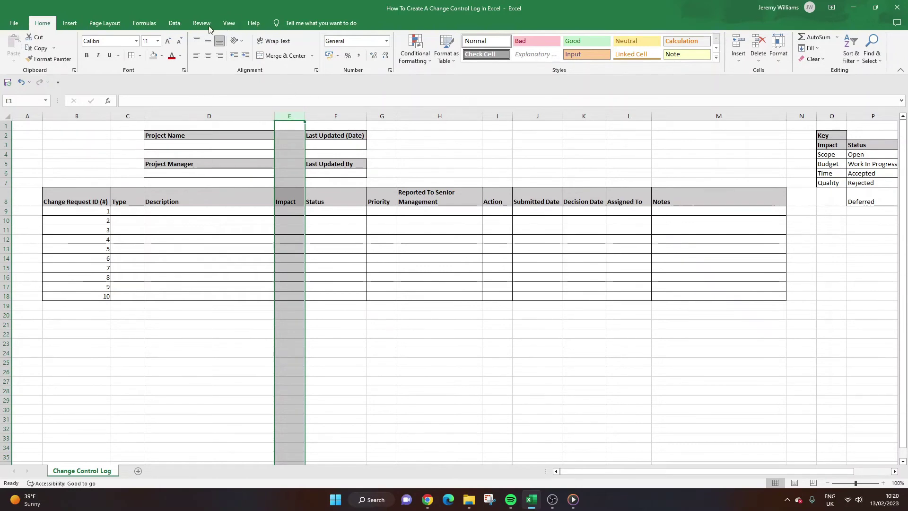
click(175, 24)
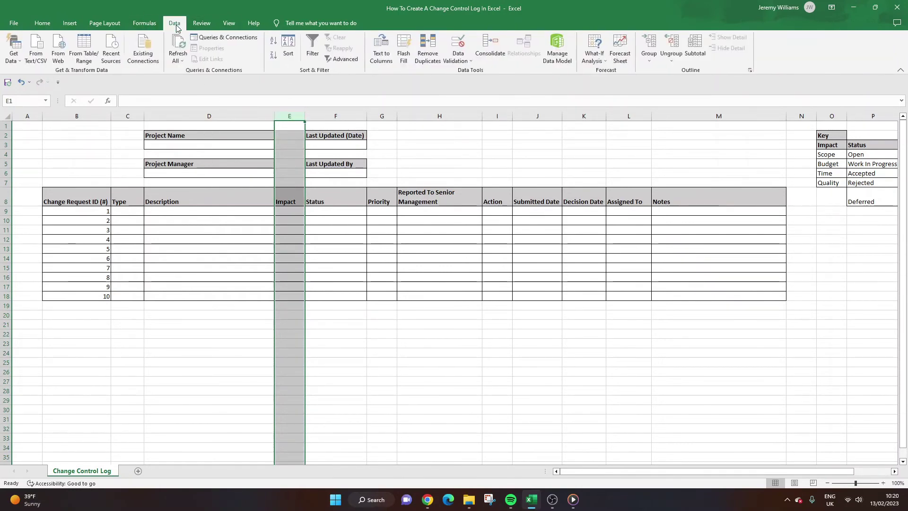
Apply a List data validation sourced from =$O$4:$O$7 to column E.
click(466, 62)
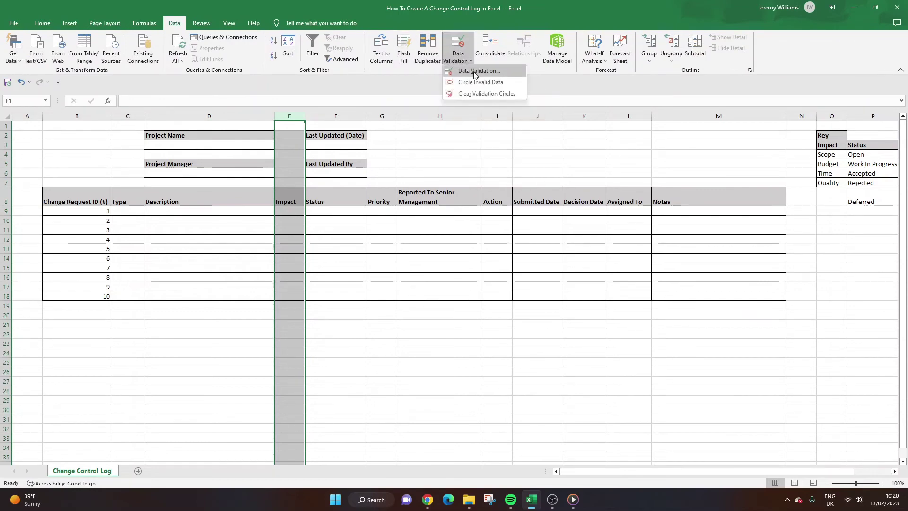
click(475, 75)
click(690, 259)
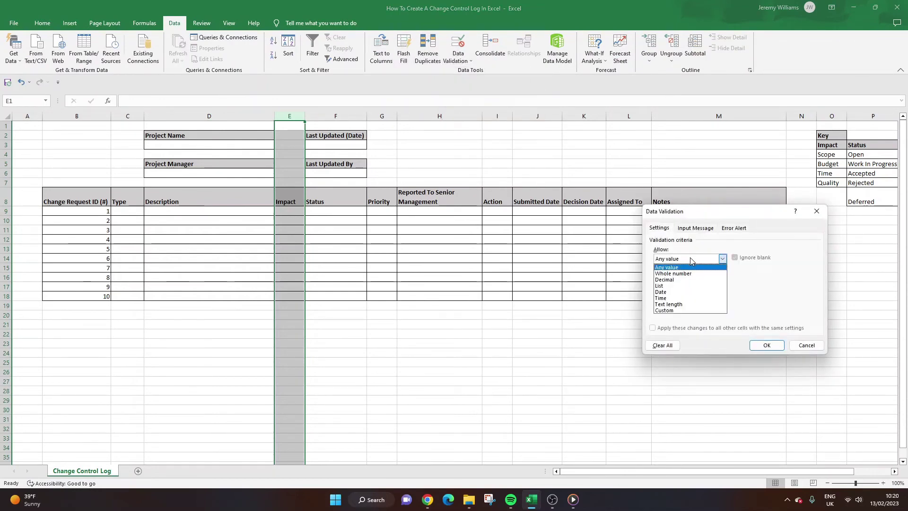
click(681, 285)
click(679, 296)
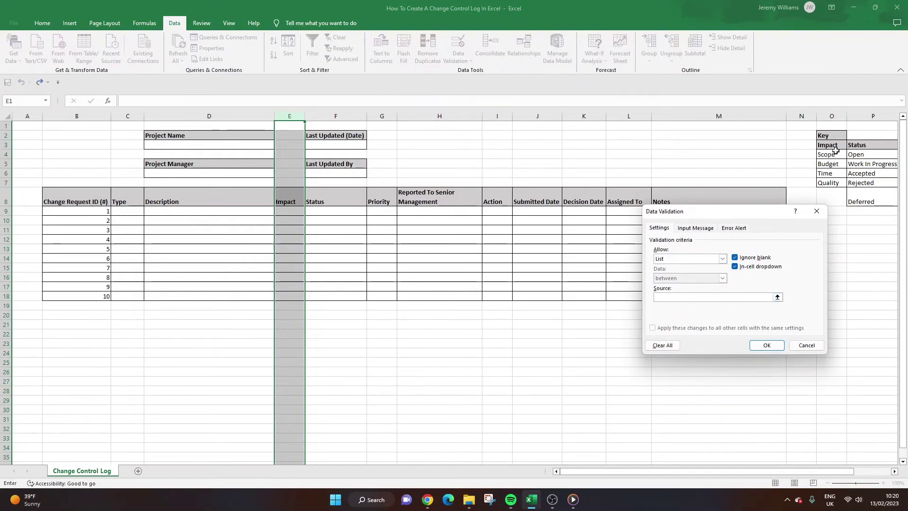
drag(831, 156, 831, 183)
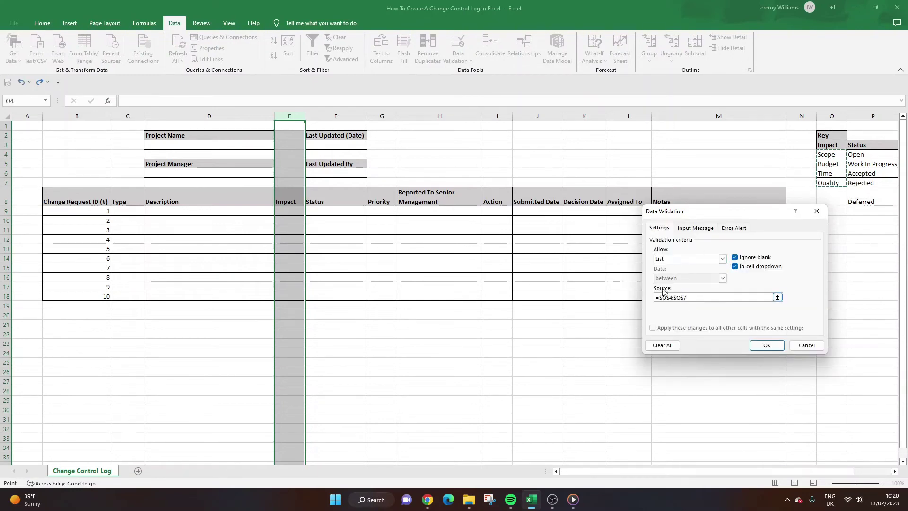
click(767, 346)
Test the new Impact dropdown in E1 and E3, closing it without picking a value.
click(289, 125)
click(308, 125)
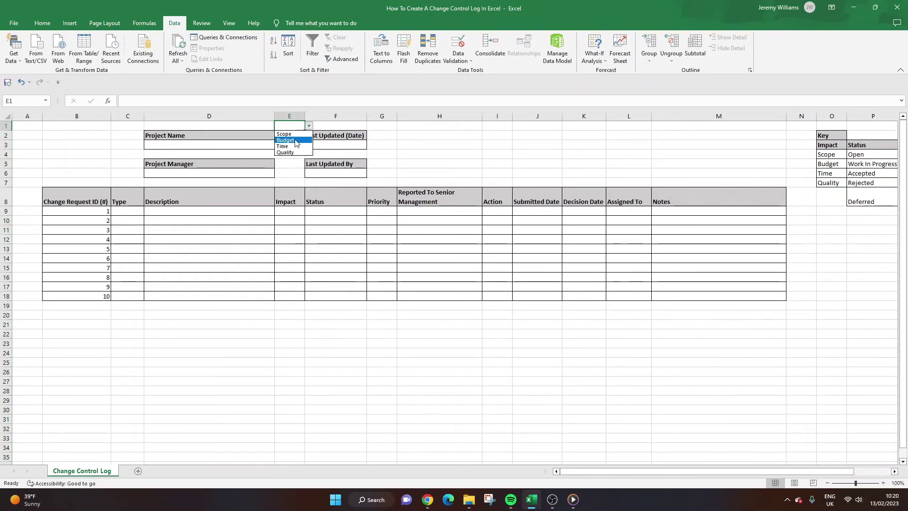
click(298, 160)
click(297, 144)
click(309, 145)
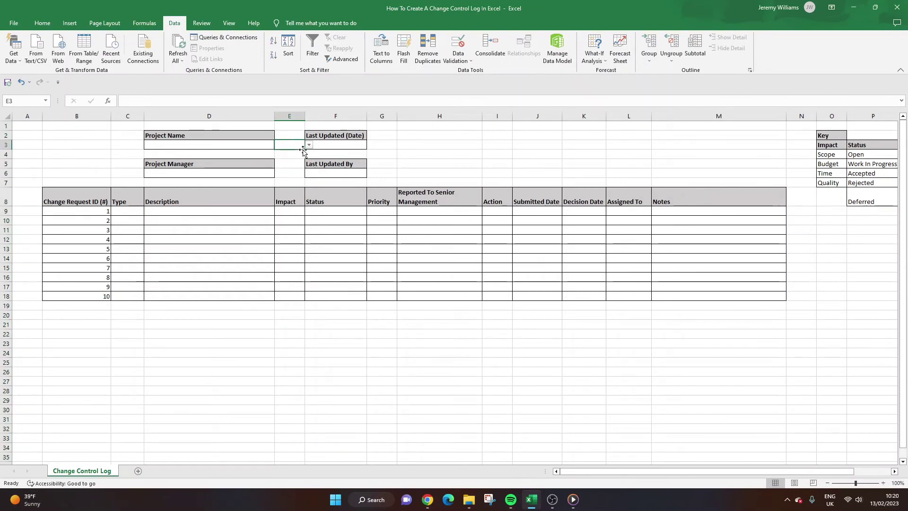
click(826, 194)
click(826, 195)
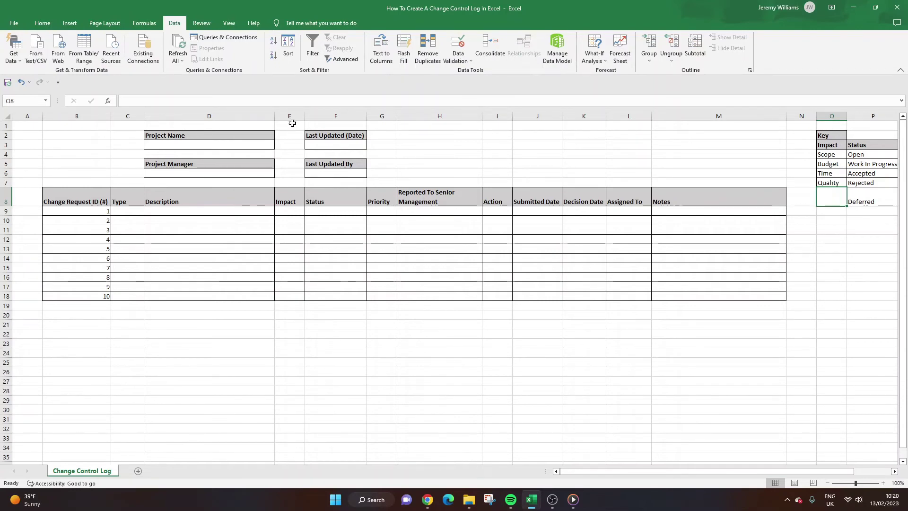
Set E1:E8 validation to Any value and confirm lower Impact cells keep their dropdown.
drag(295, 211, 297, 217)
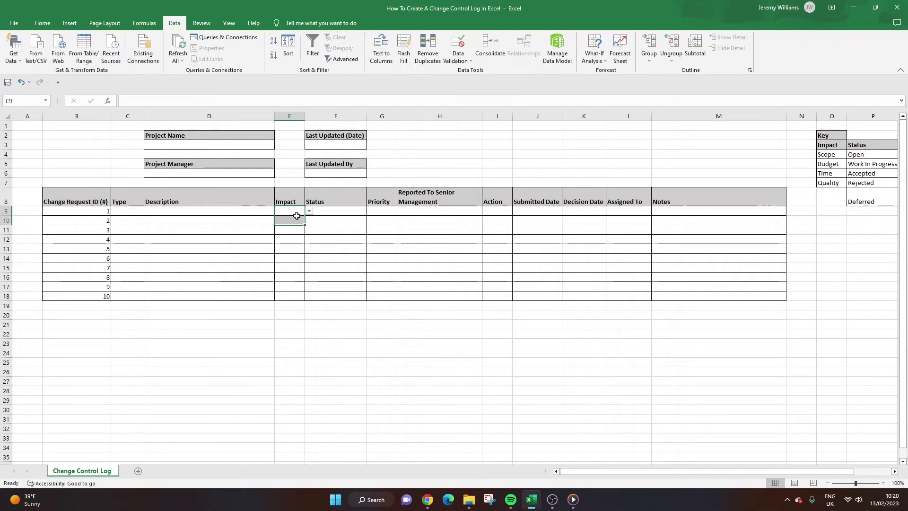
drag(289, 126, 291, 199)
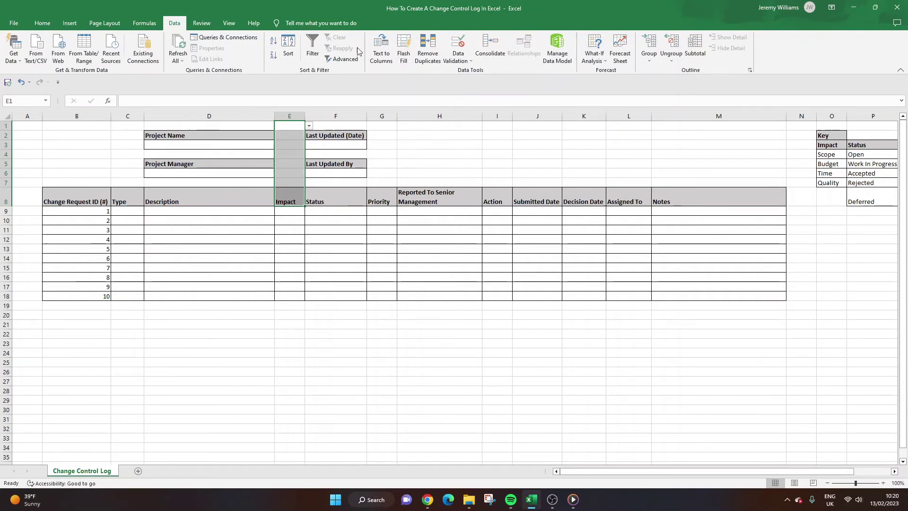
click(458, 56)
click(476, 72)
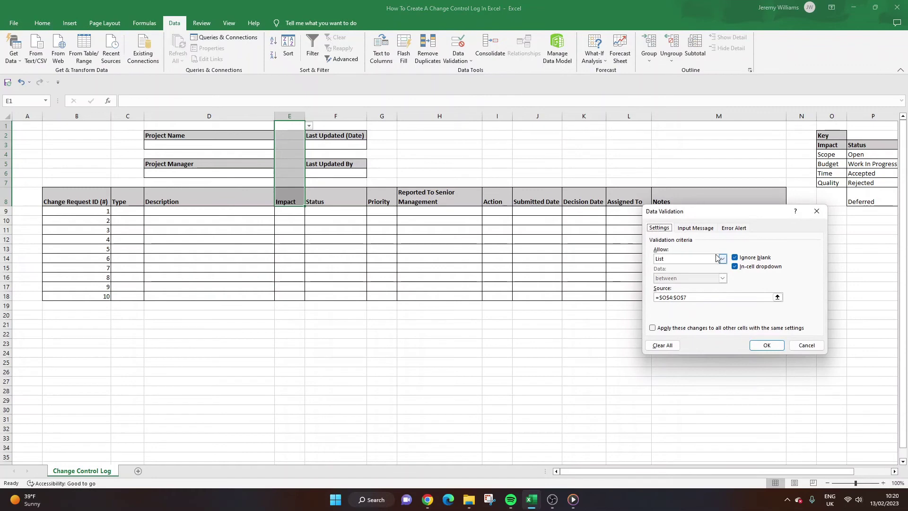
click(722, 259)
click(708, 268)
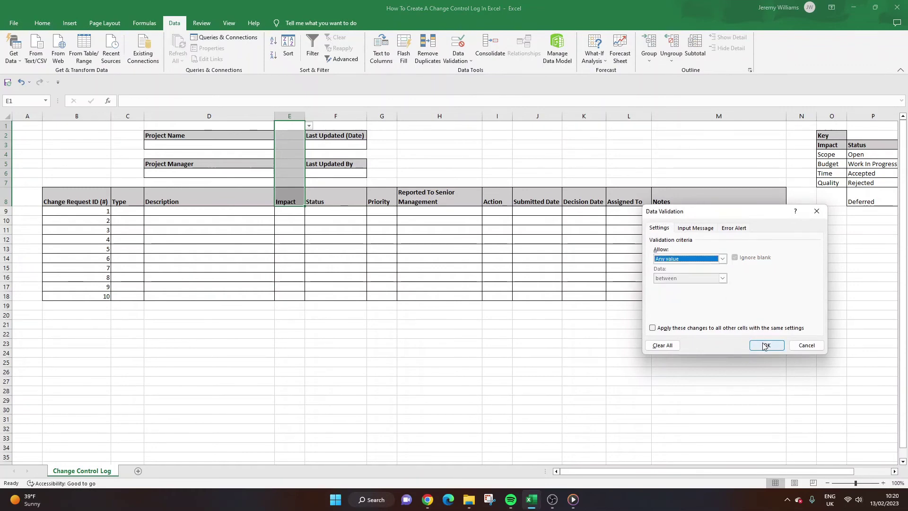
click(767, 346)
click(294, 124)
drag(294, 124, 294, 183)
click(294, 195)
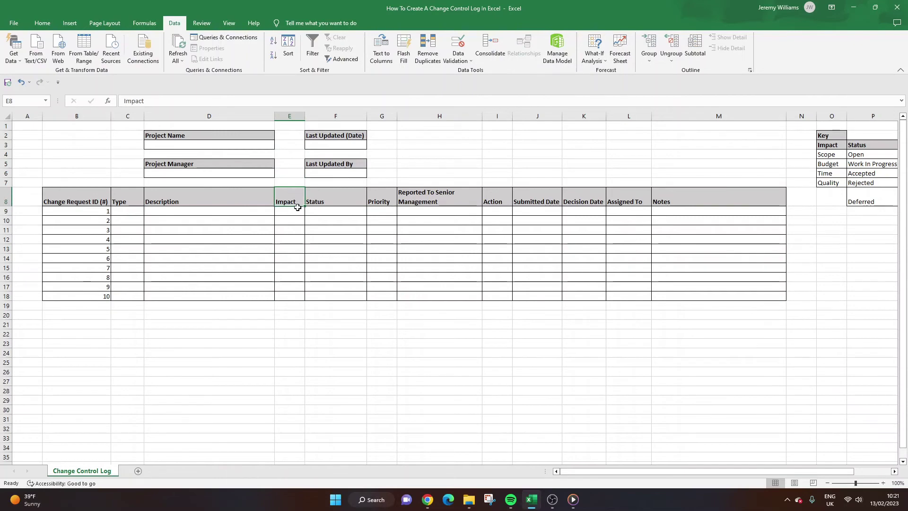
click(298, 419)
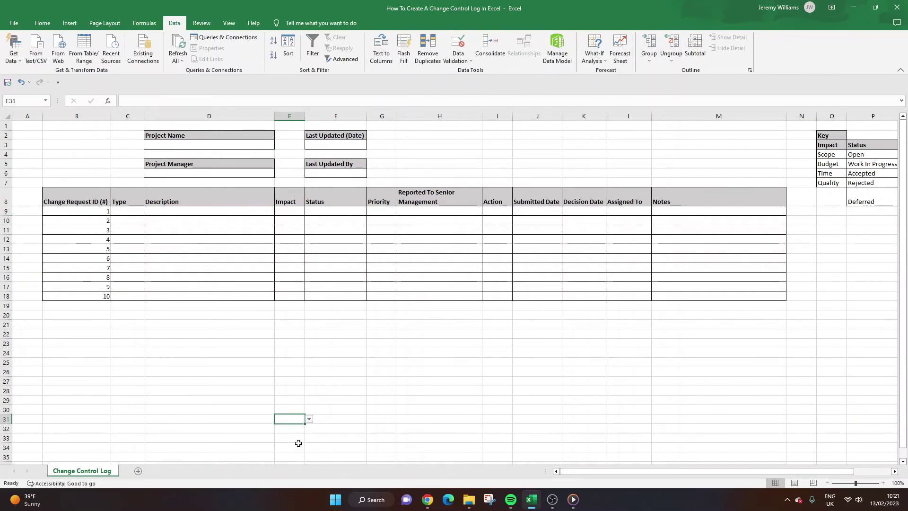
Select the table's Status cells, then the whole Status column F.
click(331, 211)
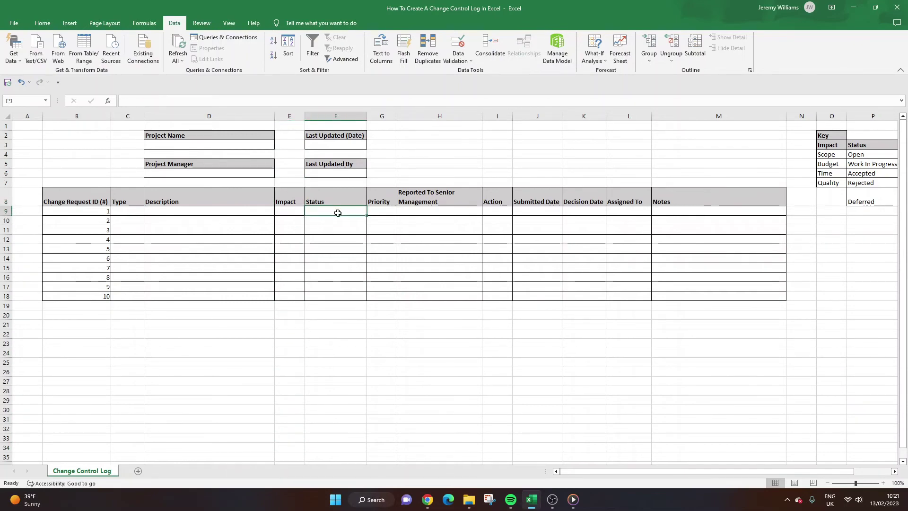
drag(338, 212, 345, 296)
click(332, 166)
click(331, 116)
right_click(330, 115)
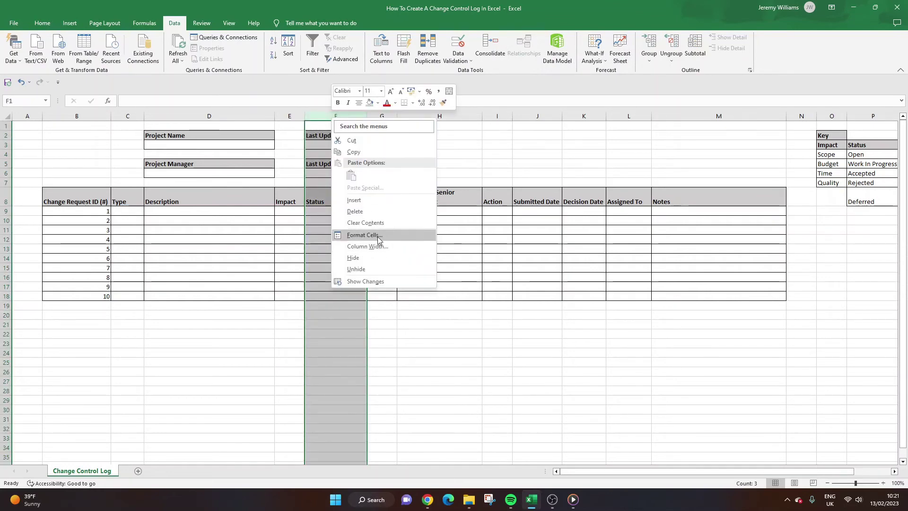
Apply a List data validation sourced from =$P$4:$P$8 to column F.
click(468, 61)
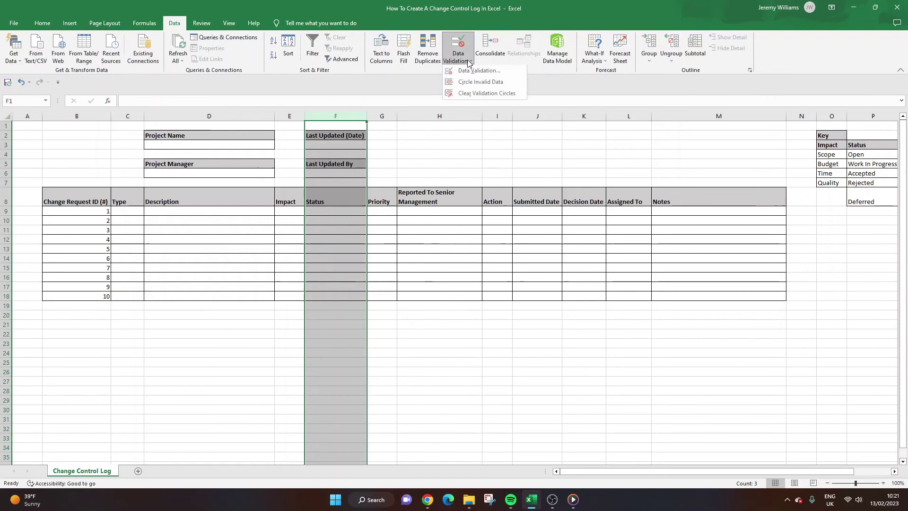
click(478, 71)
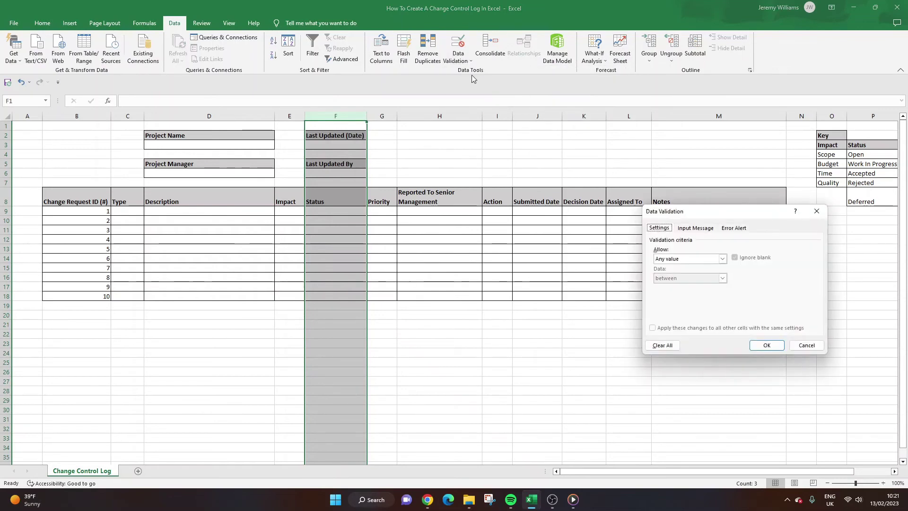
click(722, 259)
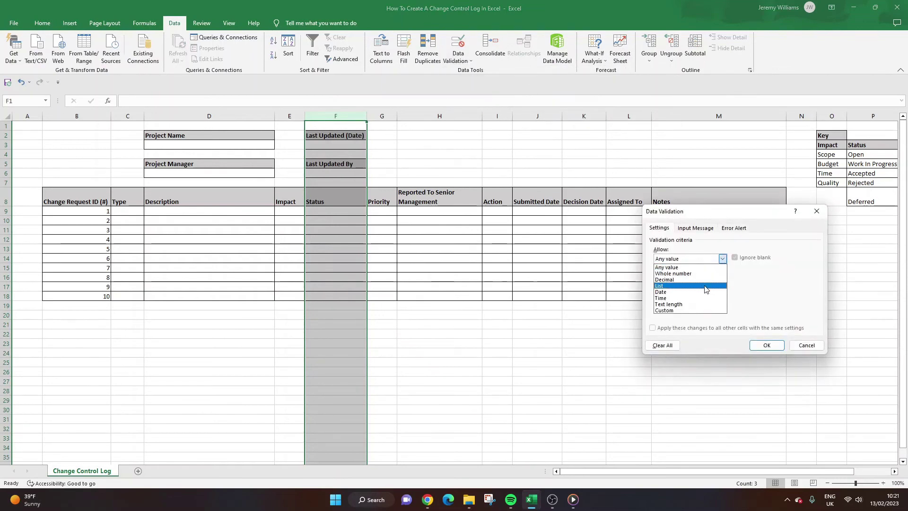
click(706, 287)
click(756, 297)
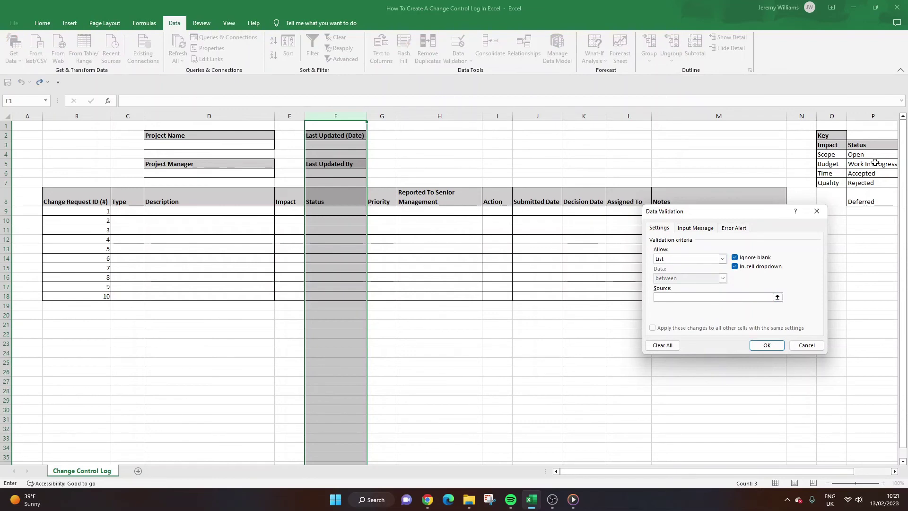
drag(867, 154, 863, 203)
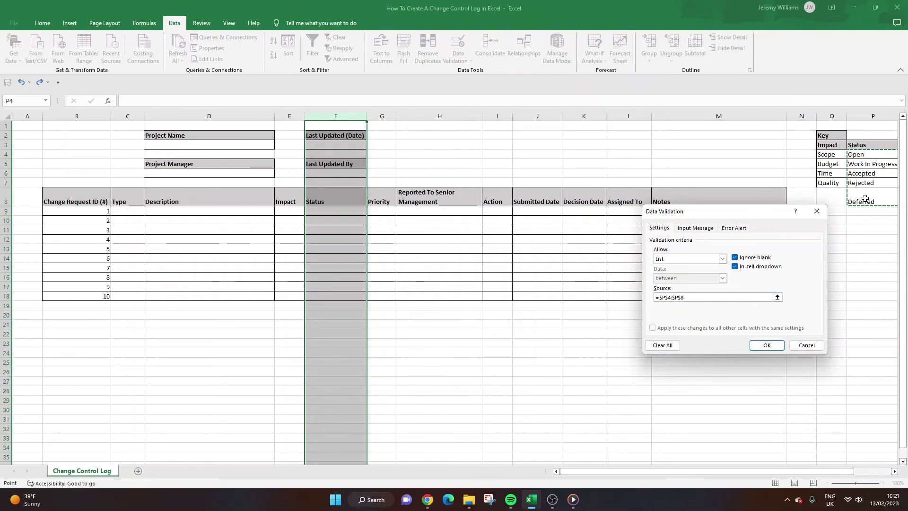
click(766, 345)
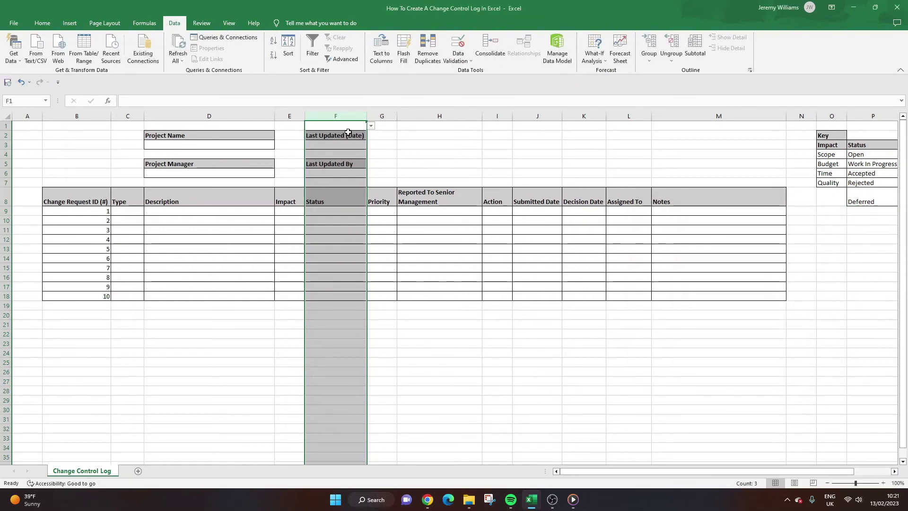
drag(348, 126, 345, 201)
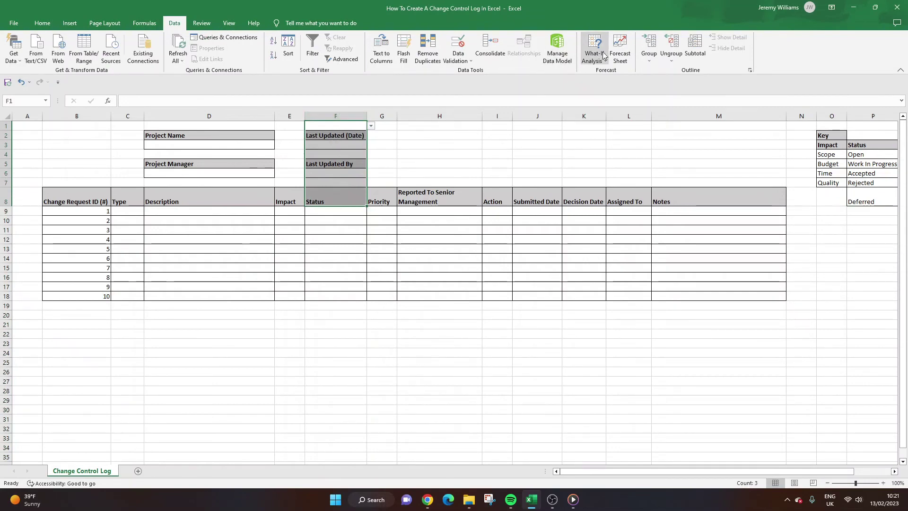
Check the F3 dropdown, then reset F1:F8 validation to Any value.
click(326, 145)
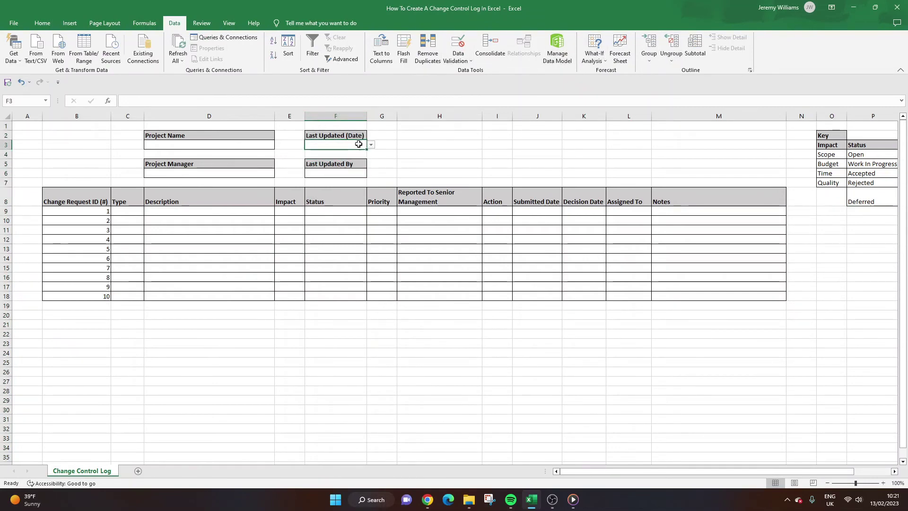
click(371, 146)
click(457, 152)
drag(333, 124, 337, 202)
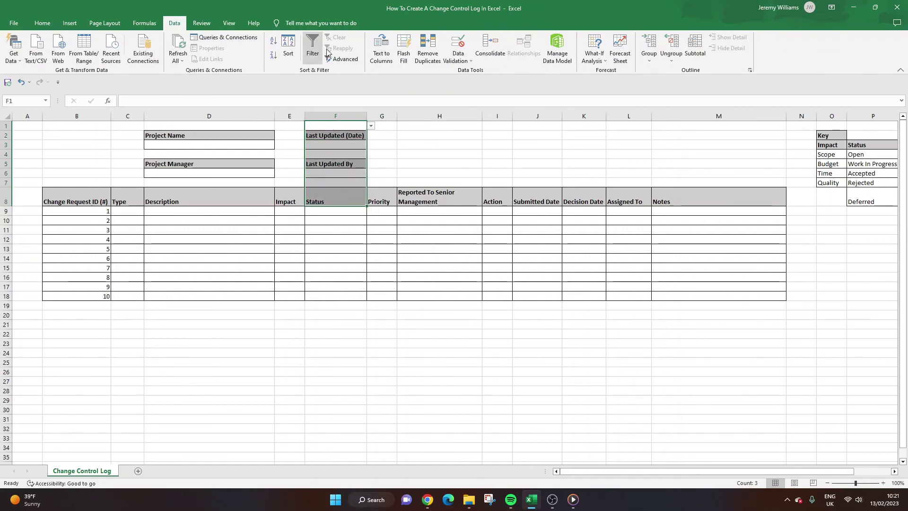
click(470, 61)
click(479, 71)
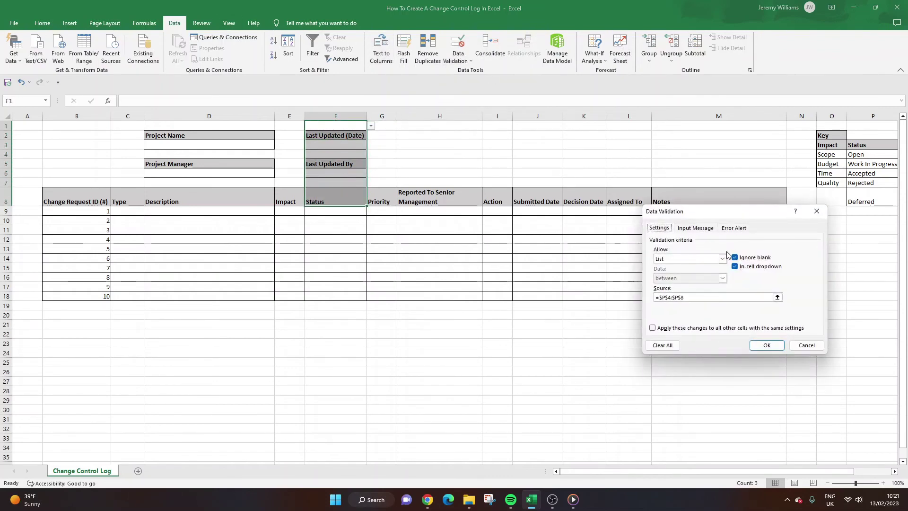
click(695, 259)
key(Escape)
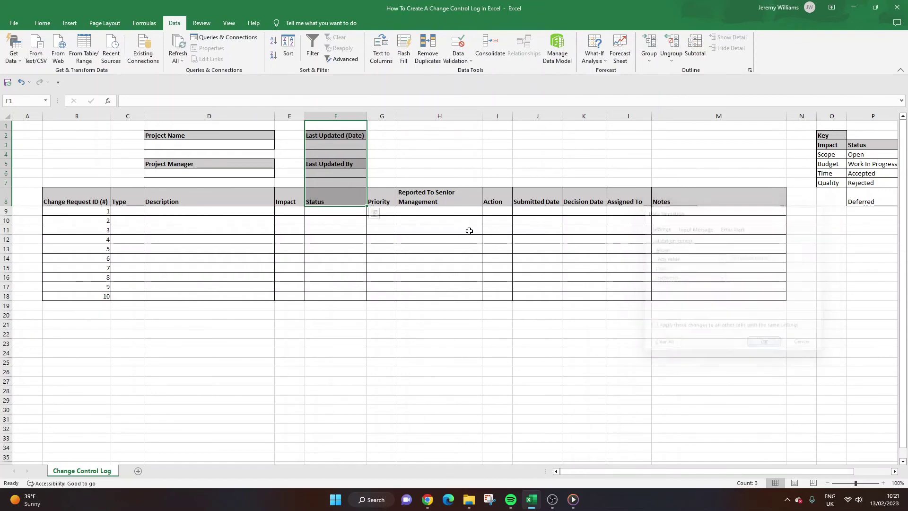
click(767, 344)
click(423, 174)
Apply a List data validation sourced from =$Q$4:$Q$7 to Priority column G.
click(382, 116)
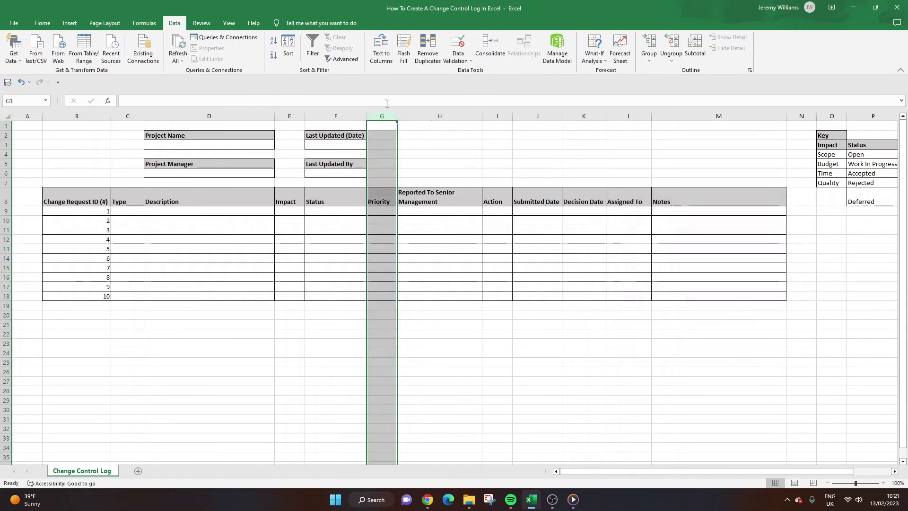
click(458, 60)
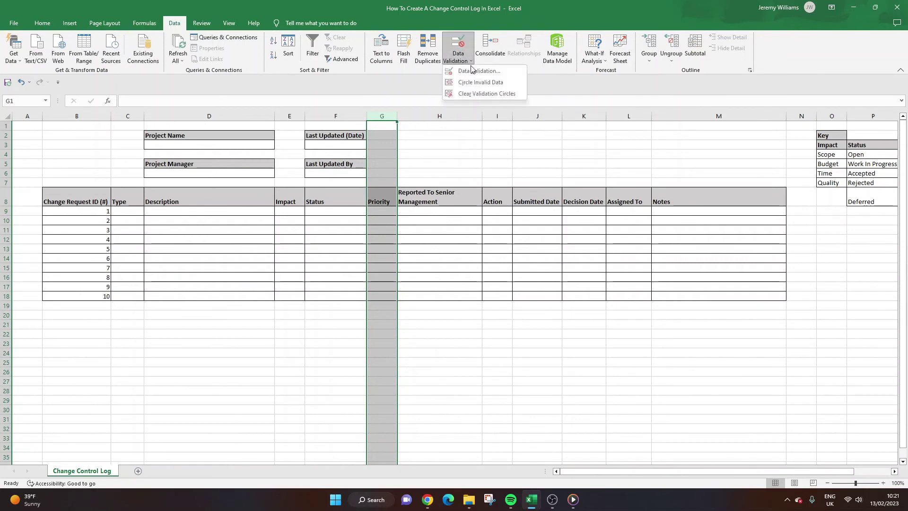
click(476, 73)
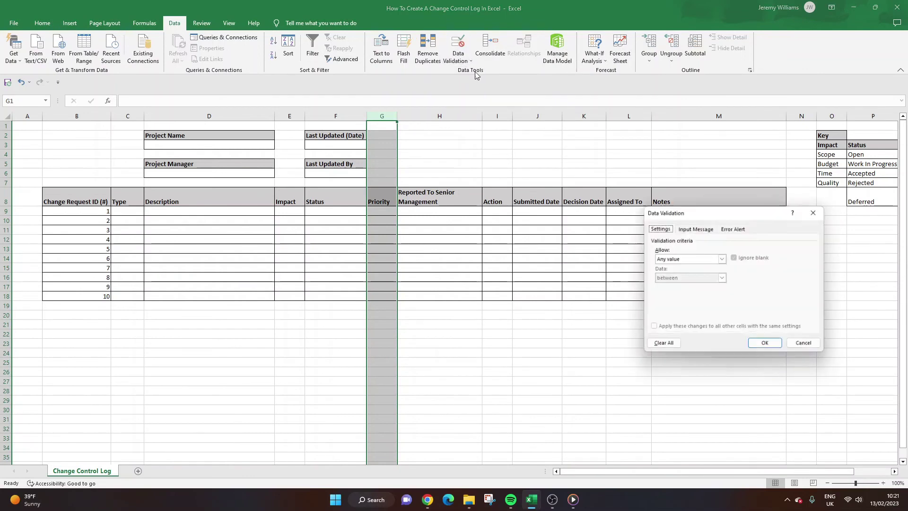
click(723, 259)
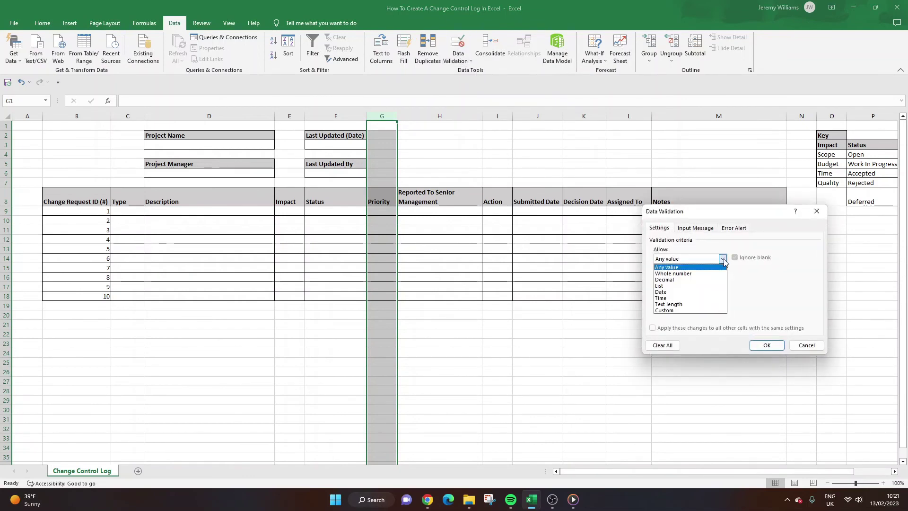
click(708, 286)
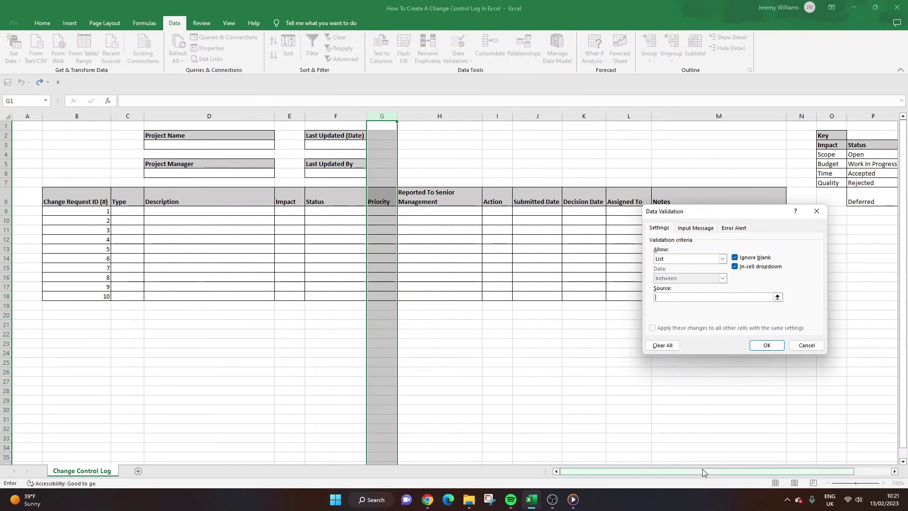
scroll(704, 471, right, 2)
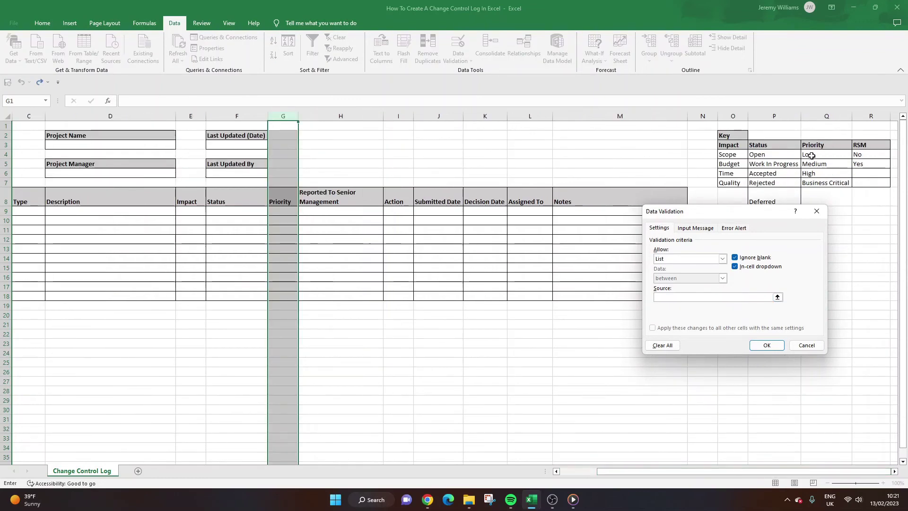
drag(814, 154, 826, 183)
click(772, 348)
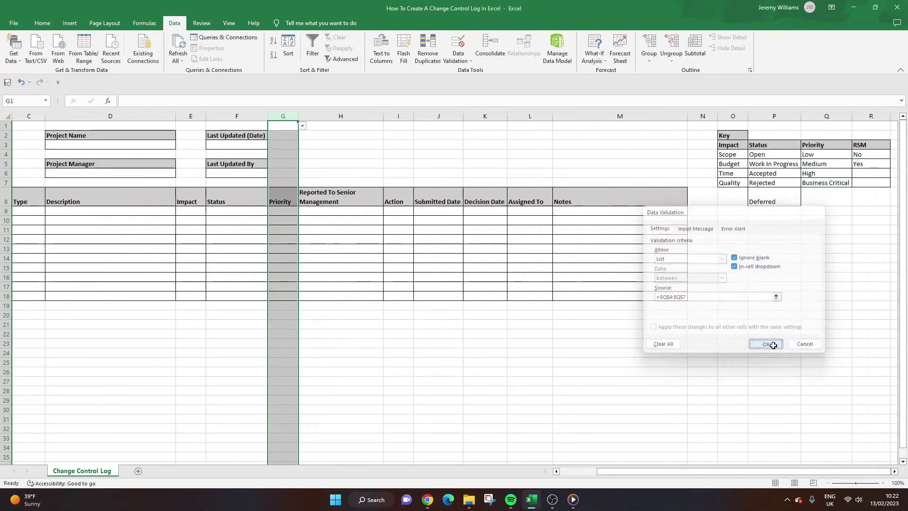
Reset G1:G8 validation to Any value and check G9 still offers the dropdown.
click(281, 128)
drag(282, 128, 284, 203)
click(458, 49)
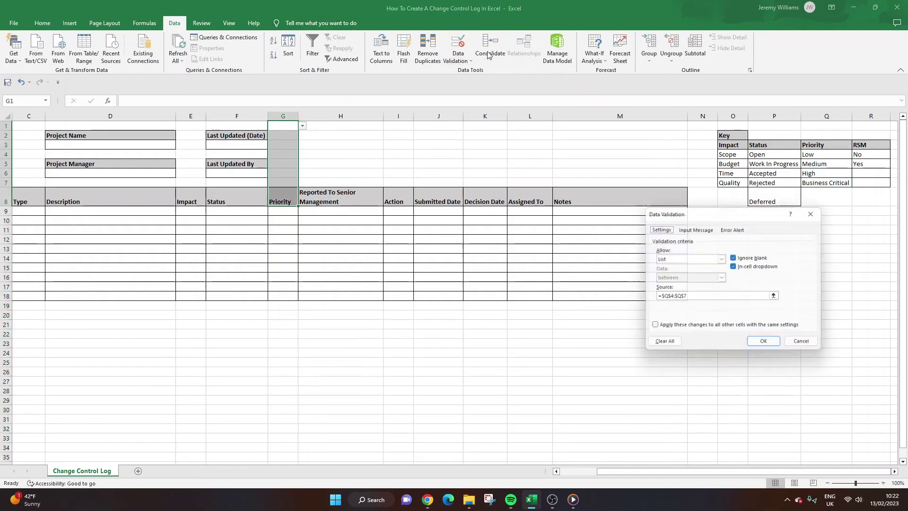
click(722, 258)
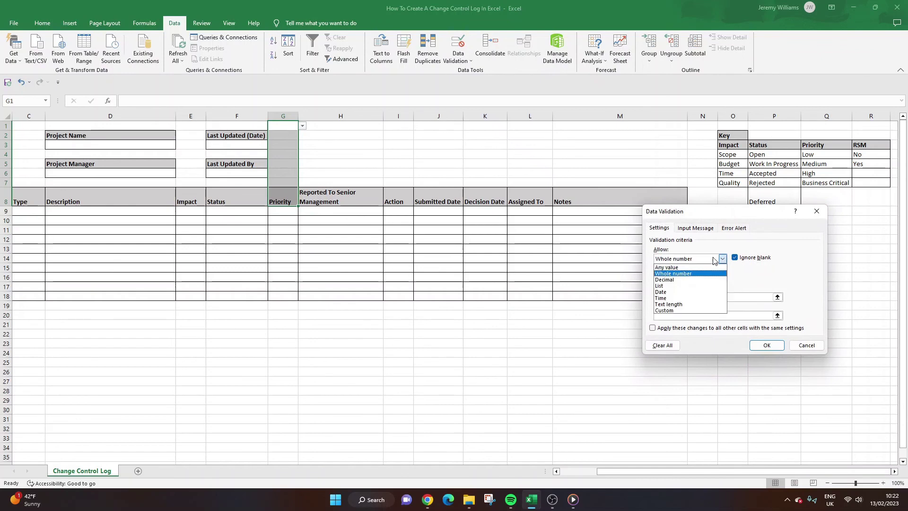
click(676, 266)
click(766, 345)
click(398, 286)
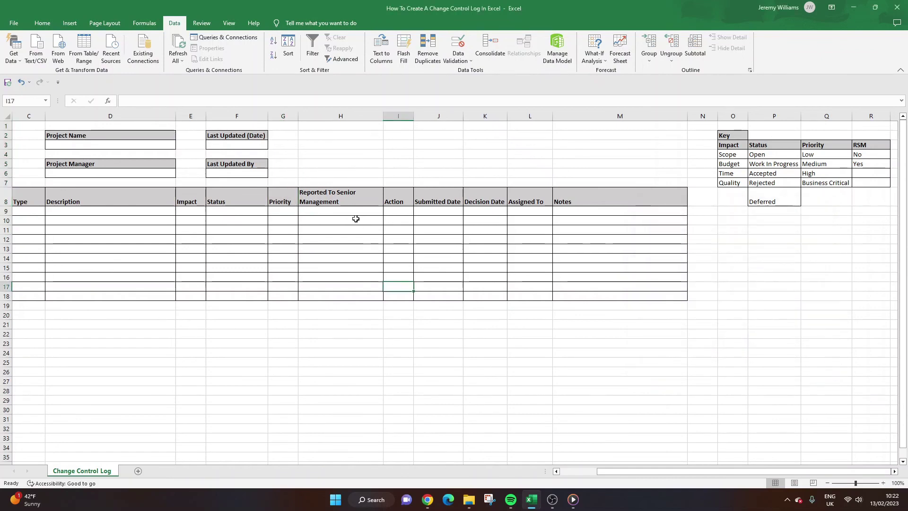
click(289, 211)
Apply a List data validation sourced from =$R$4:$R$5 to column H.
click(291, 222)
click(339, 116)
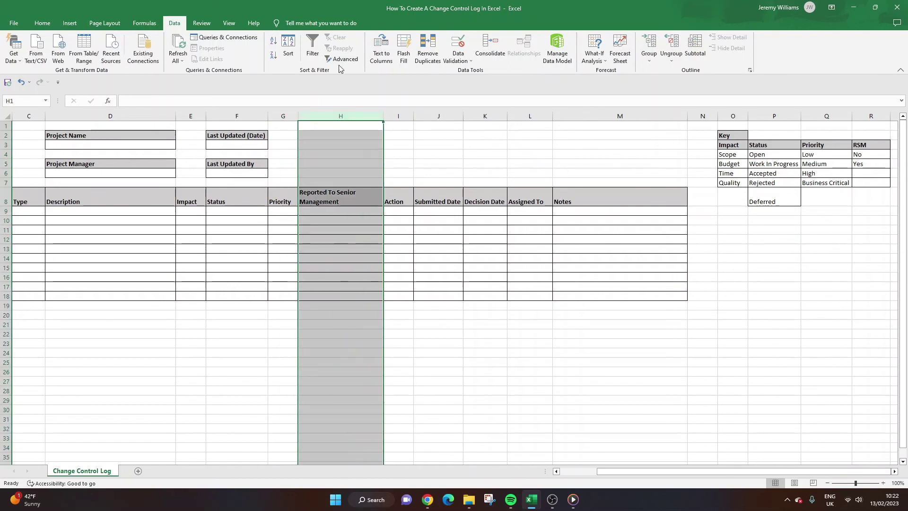
click(470, 60)
click(482, 69)
click(722, 259)
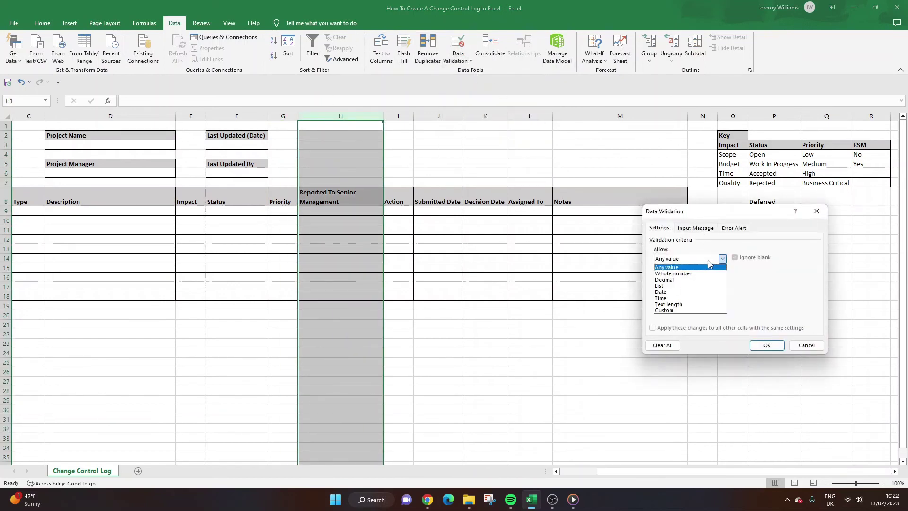
click(695, 285)
click(680, 297)
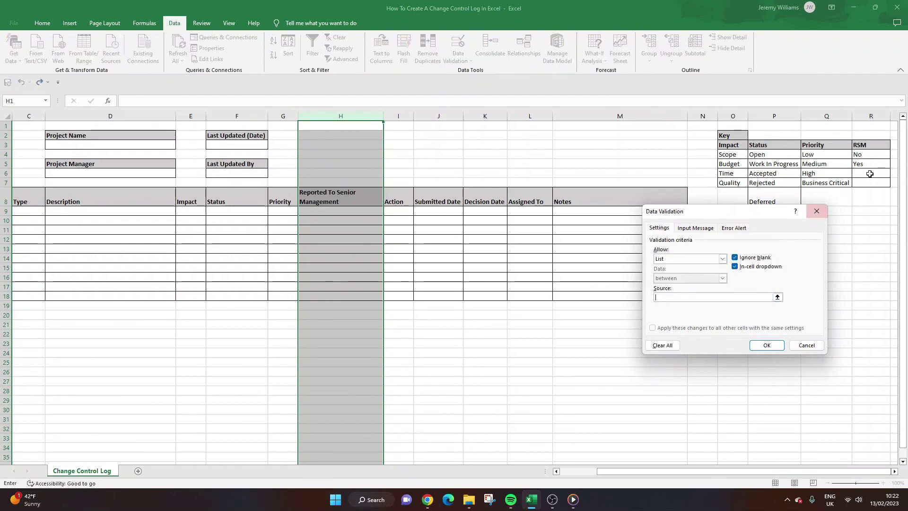
drag(872, 156, 875, 166)
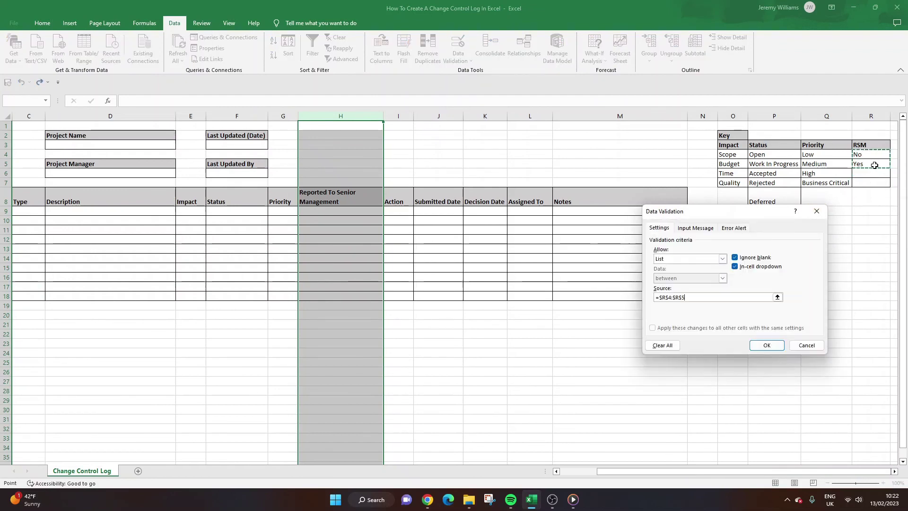
click(768, 345)
Reset H1:H8 validation to Any value, then move into row 9 of the table.
click(338, 126)
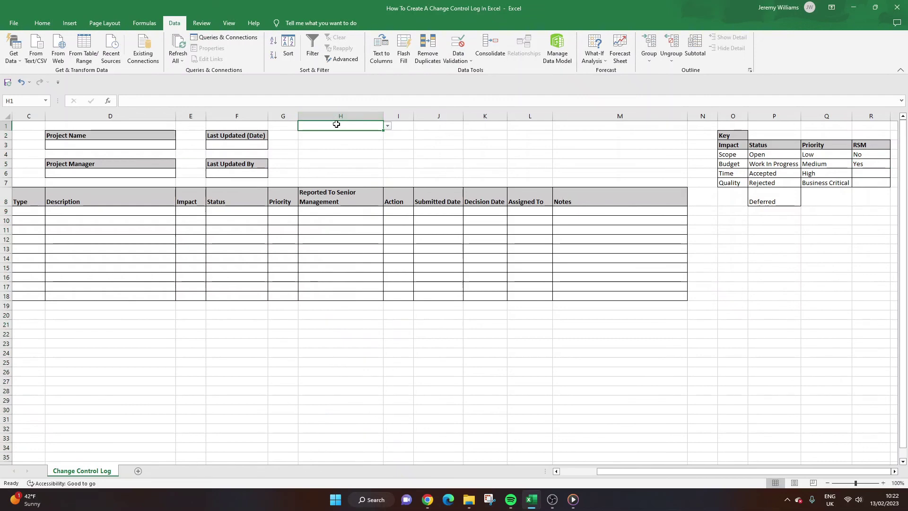
drag(336, 126, 340, 201)
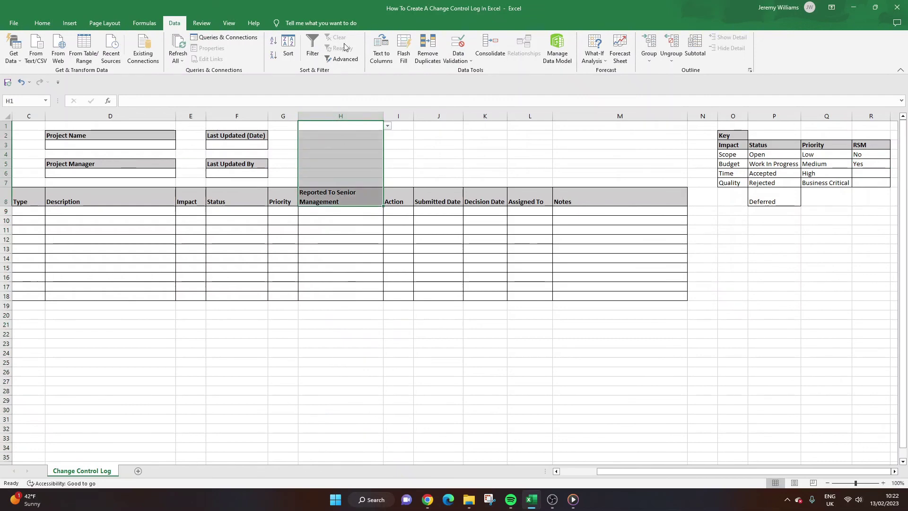
click(463, 61)
click(468, 78)
click(722, 258)
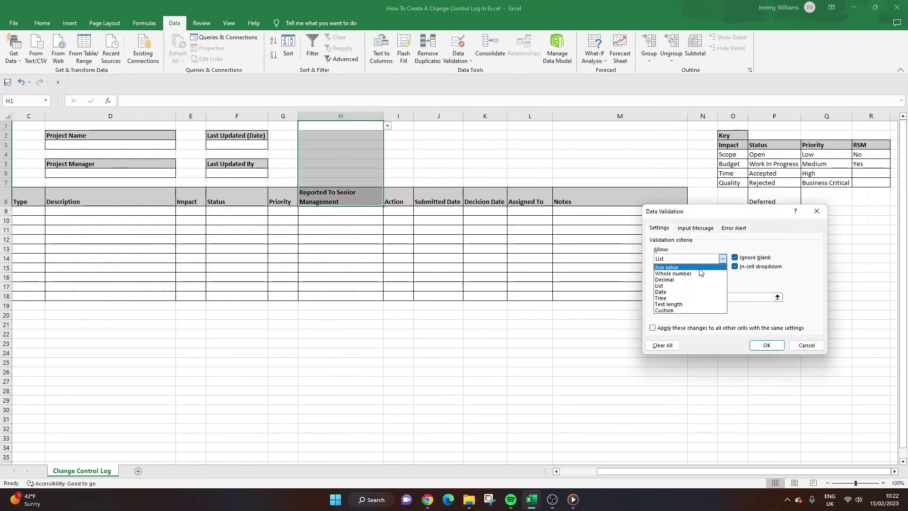
click(700, 269)
click(766, 345)
click(354, 240)
key(Up)
key(Up)
key(Up)
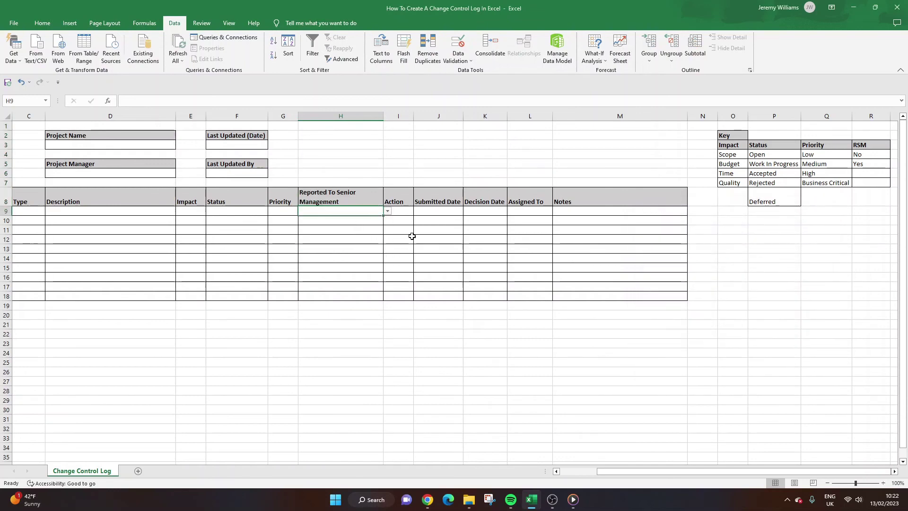
key(Right)
key(Right)
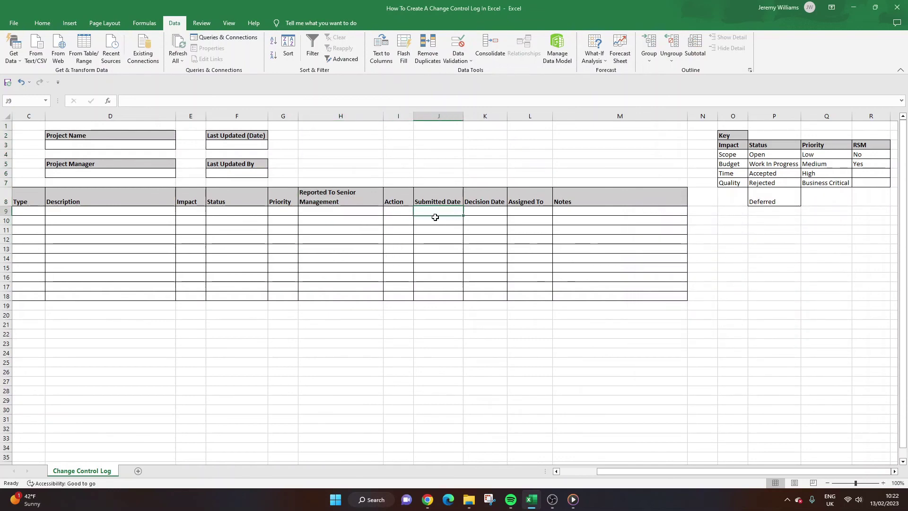
Narrow column B, wrap the Change Request ID (#) header in B8, then widen B slightly.
key(Left)
key(Left)
key(Left)
key(Left)
key(Left)
key(Left)
key(Left)
key(Left)
key(Left)
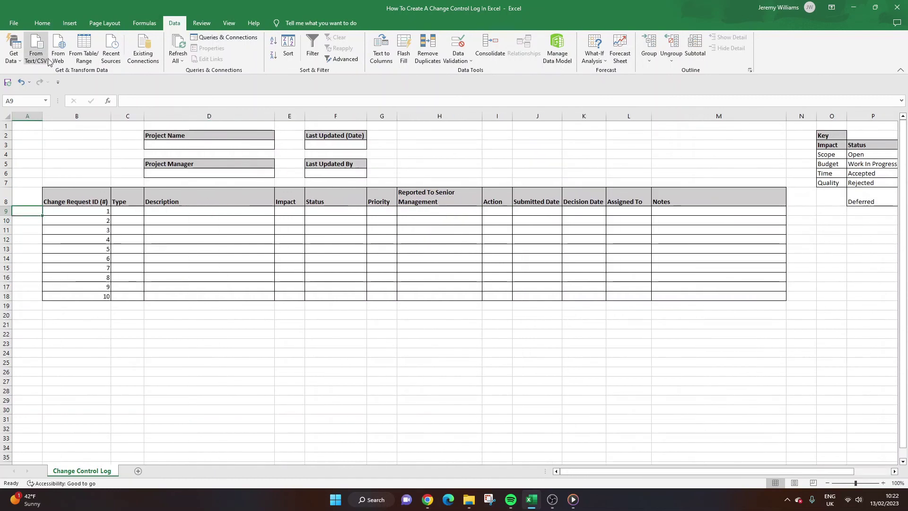
click(179, 143)
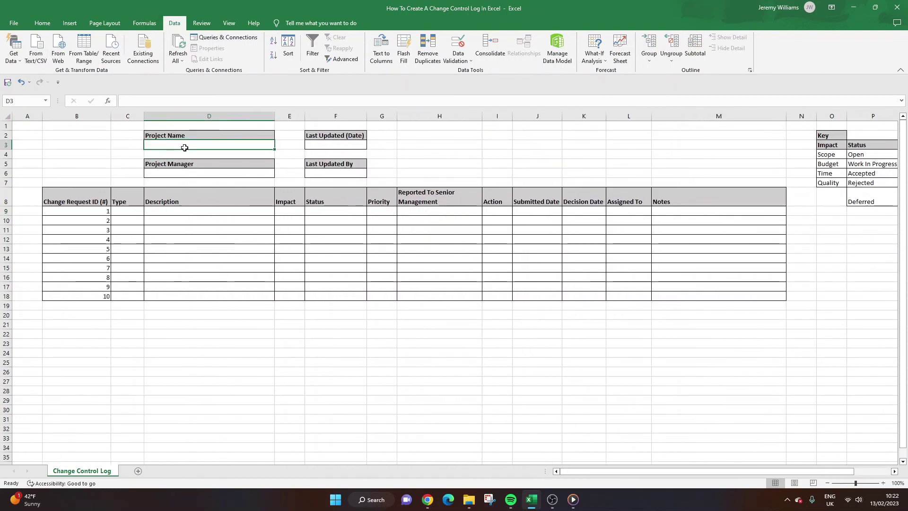
click(62, 147)
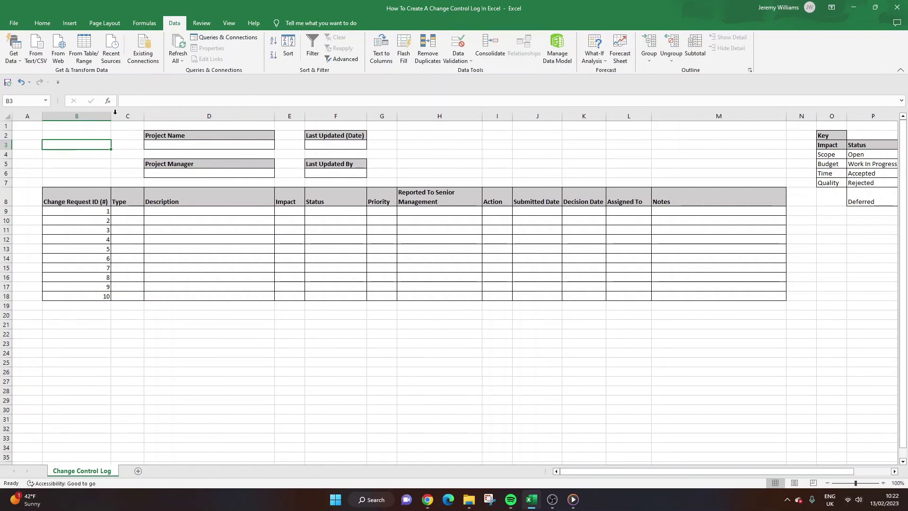
drag(111, 116, 76, 118)
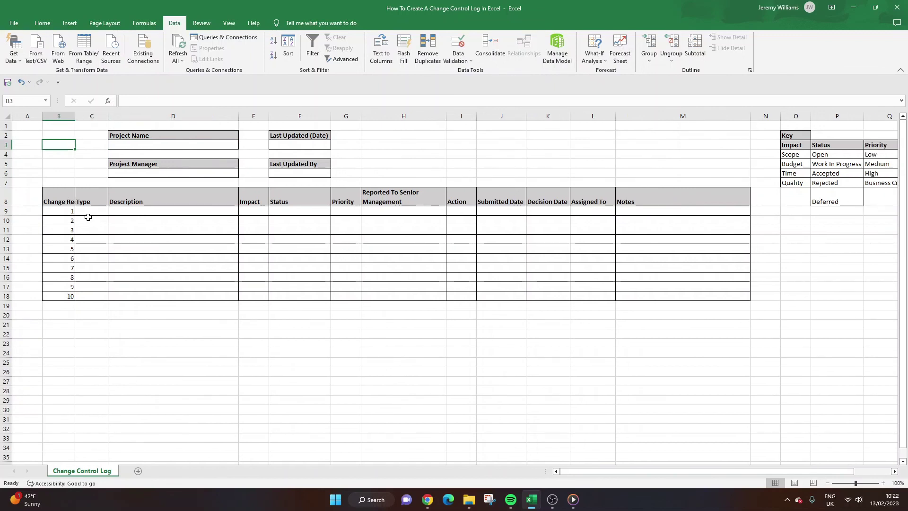
click(59, 198)
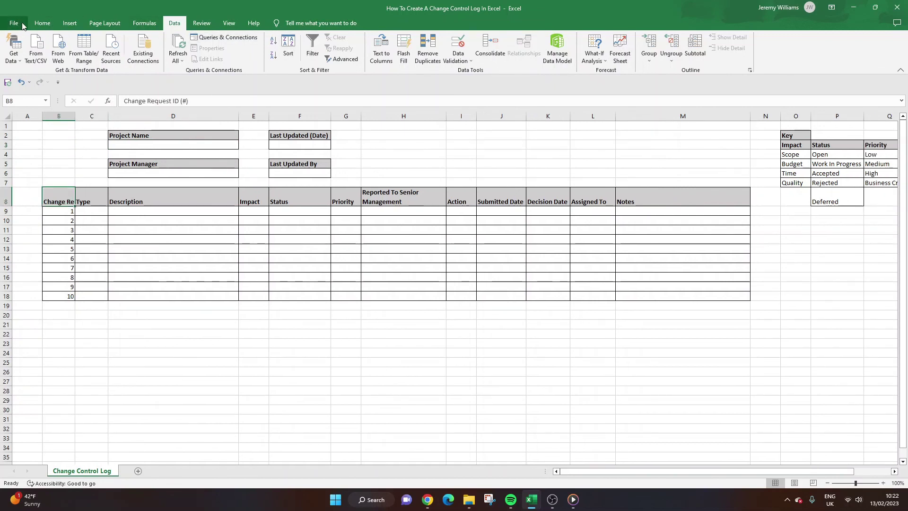
click(42, 22)
click(274, 40)
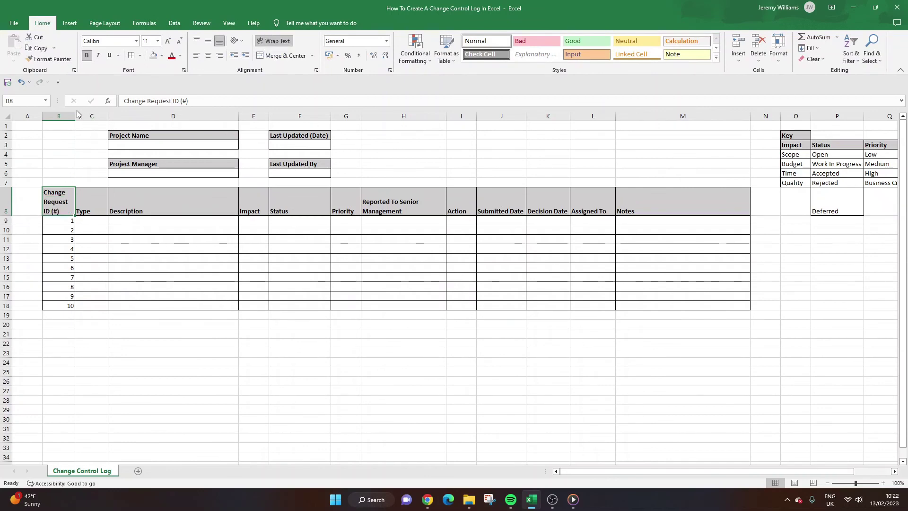
drag(76, 116, 79, 116)
click(177, 137)
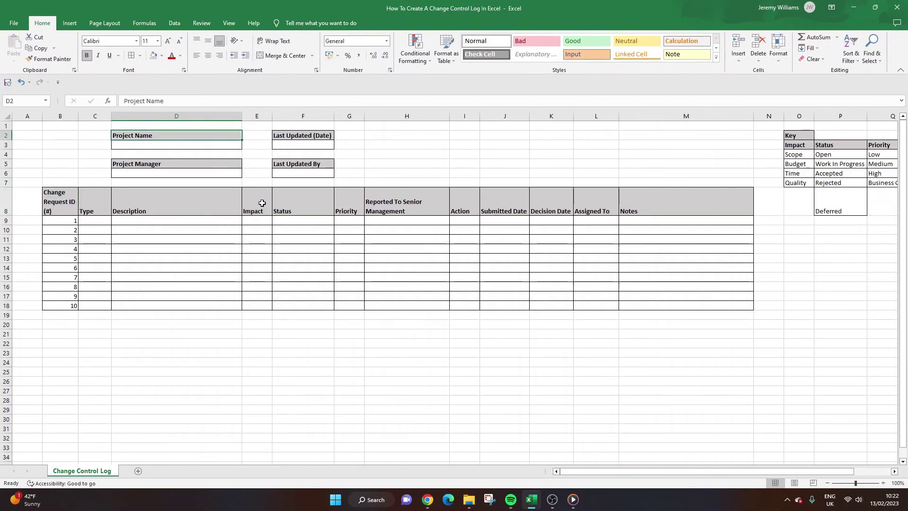
click(244, 363)
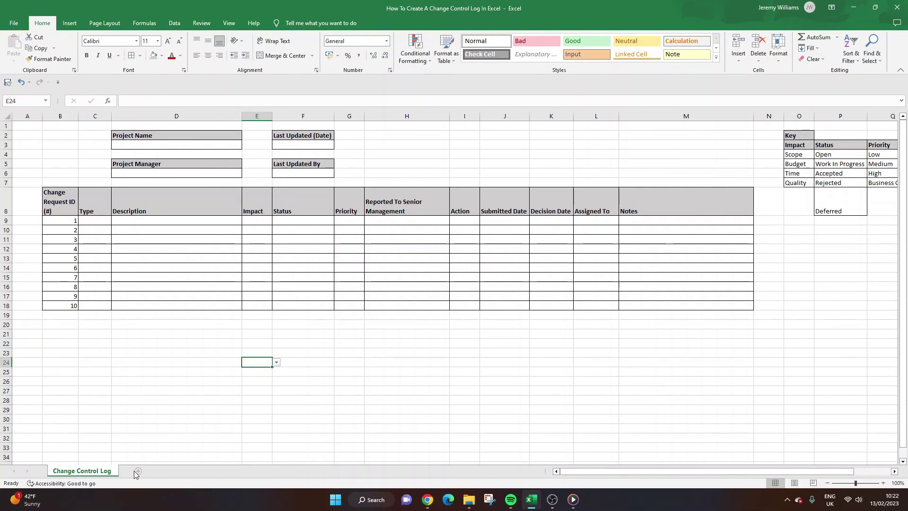
click(685, 268)
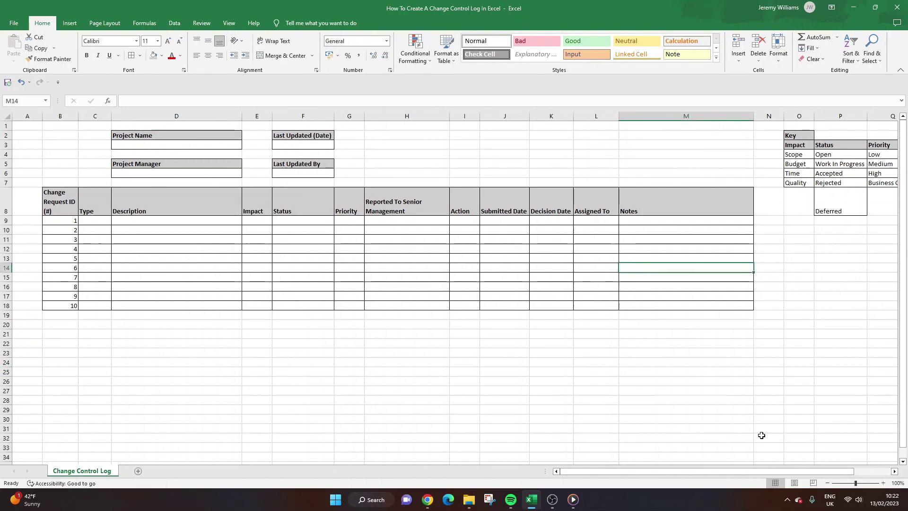
Check the finished B8:M18 log and option key, then save the workbook.
drag(697, 472, 734, 472)
click(783, 239)
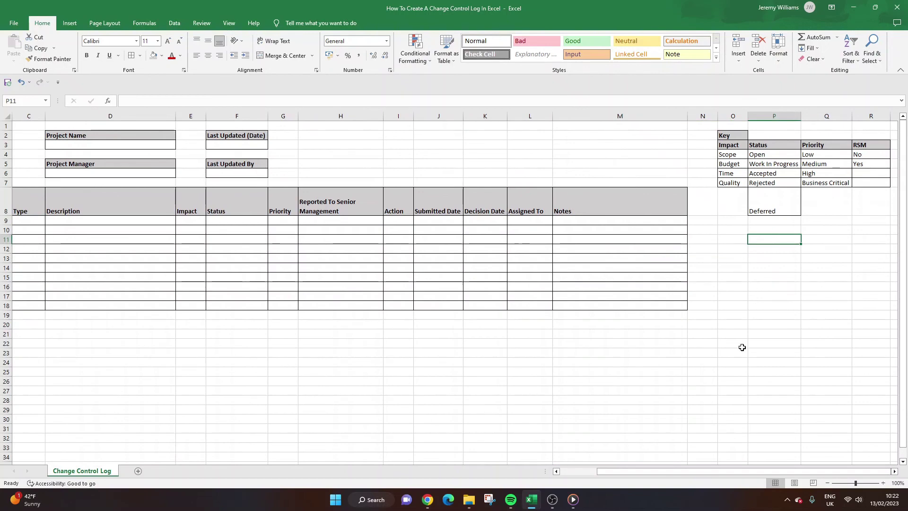
drag(629, 472, 591, 471)
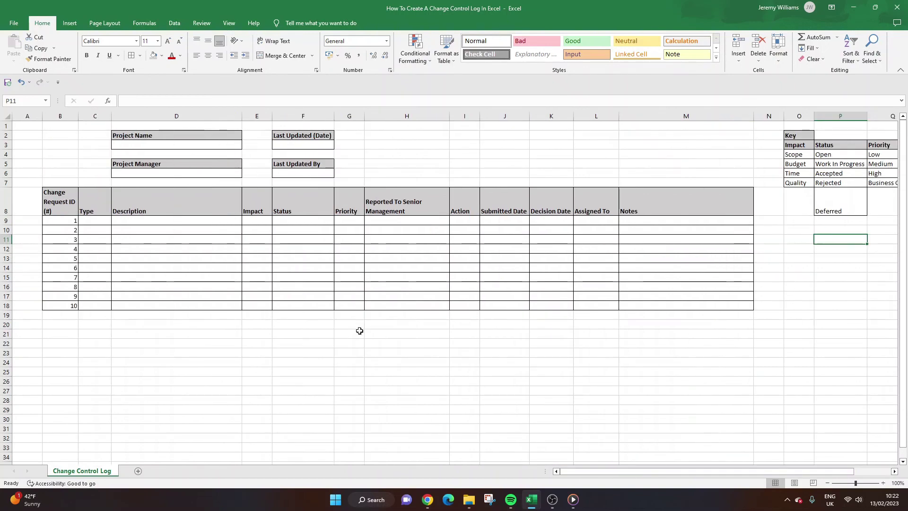
click(257, 334)
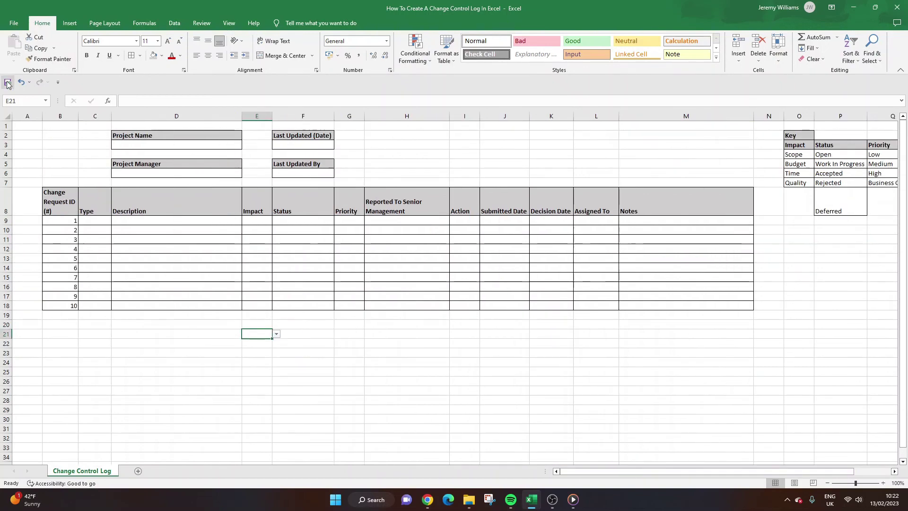
click(8, 83)
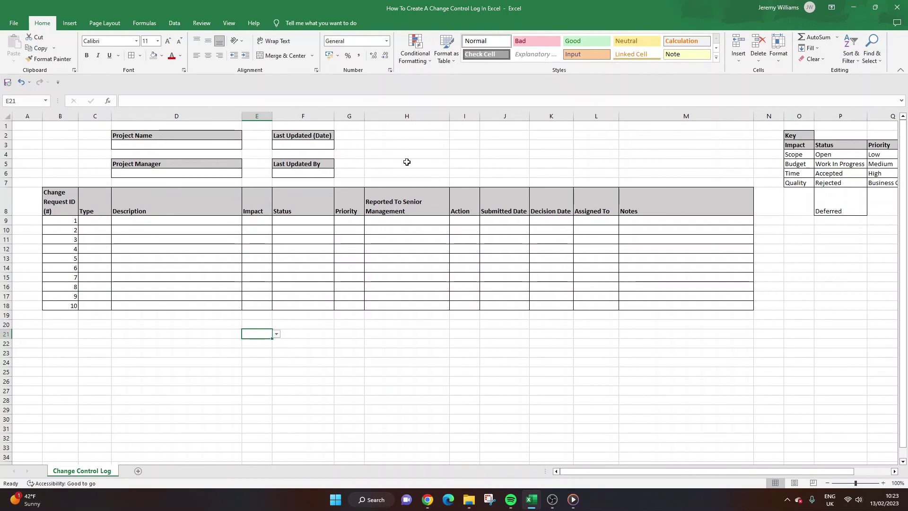